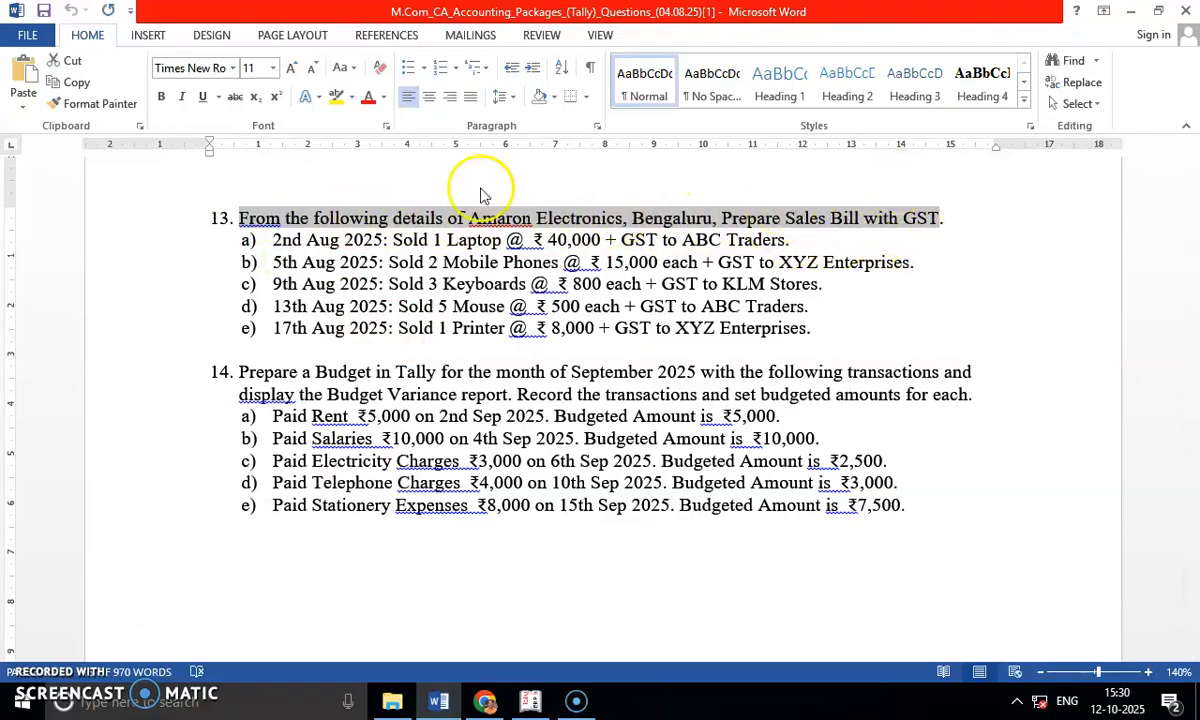
# Examine the items, rates and GST terms in question 13's five sales transactions for Amaron Electronics.
pyautogui.click(382, 284)
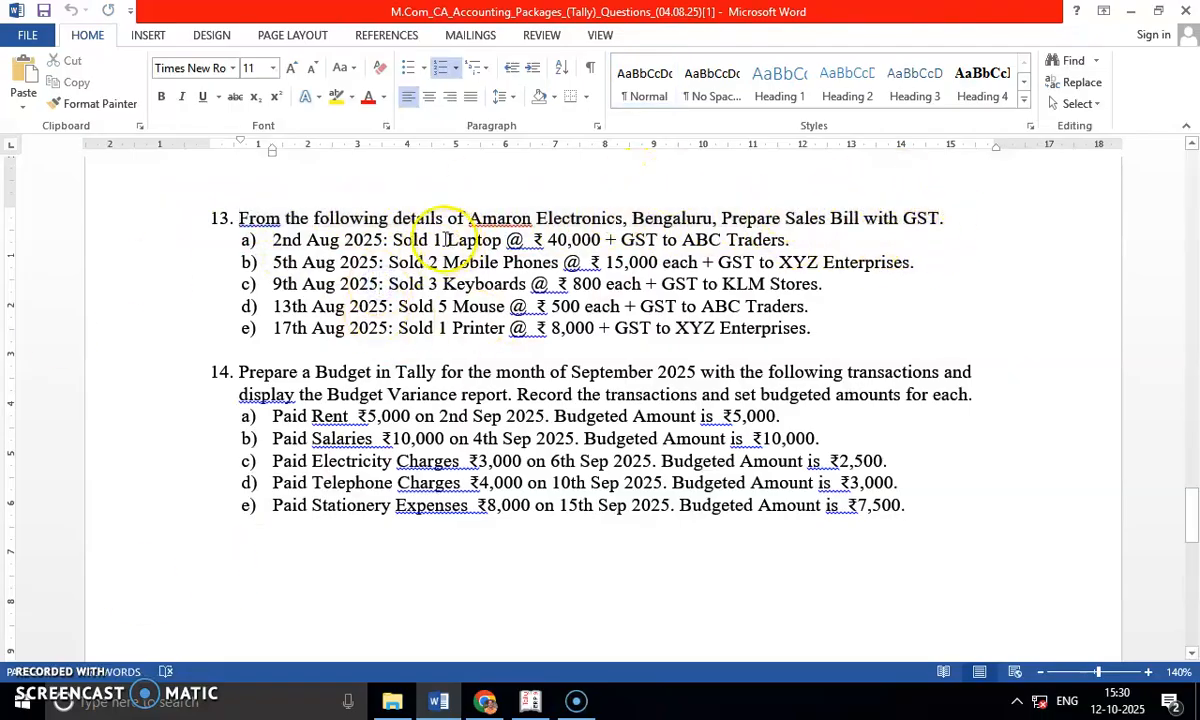
pyautogui.moveTo(447, 240); pyautogui.dragTo(566, 240)
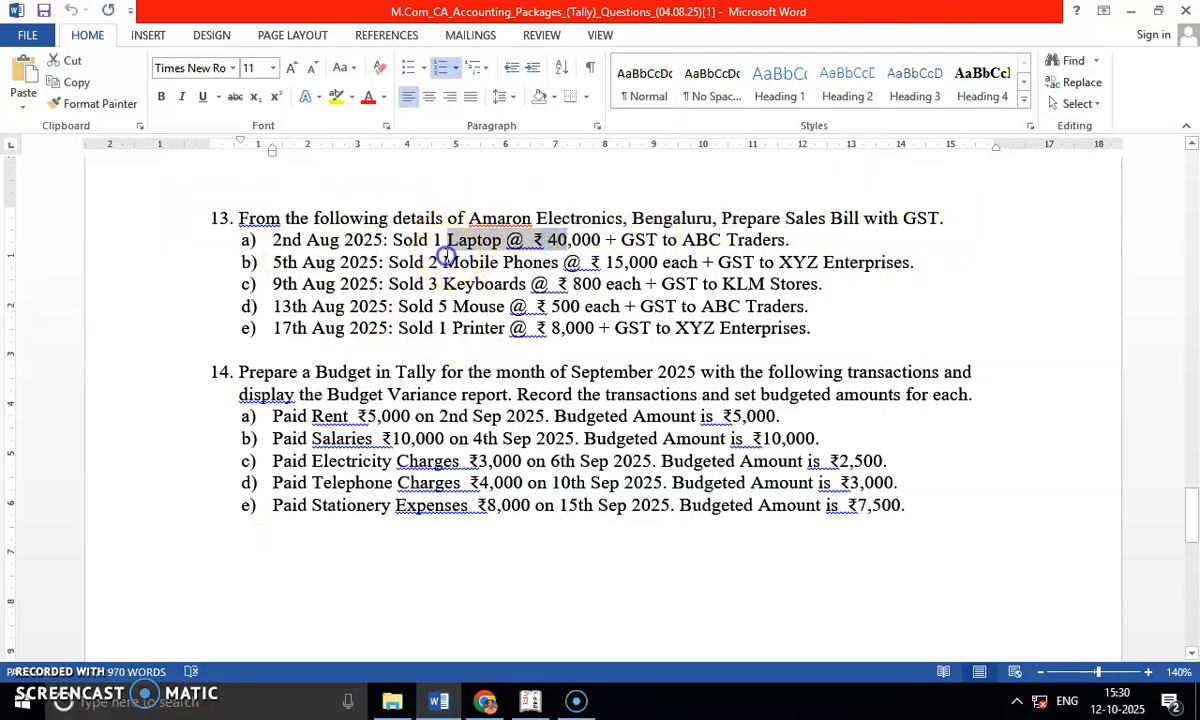
pyautogui.moveTo(443, 262); pyautogui.dragTo(580, 262)
pyautogui.moveTo(443, 284); pyautogui.dragTo(548, 284)
pyautogui.moveTo(453, 306); pyautogui.dragTo(513, 328)
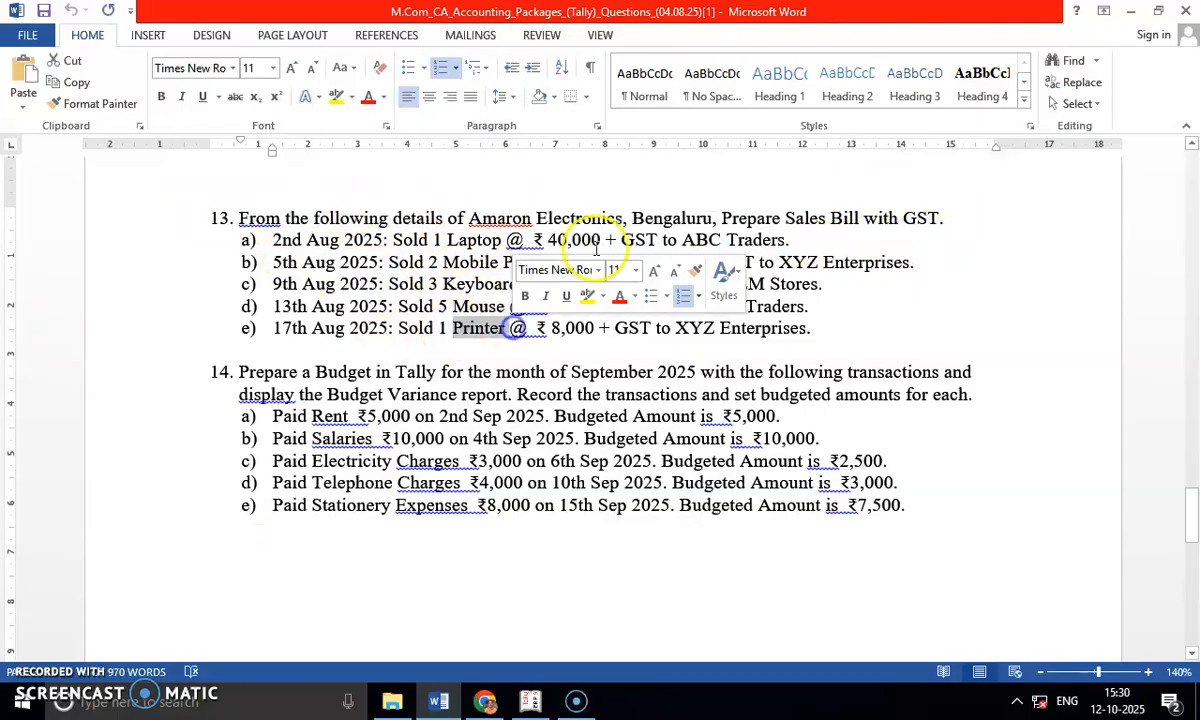
pyautogui.moveTo(621, 240); pyautogui.dragTo(657, 240)
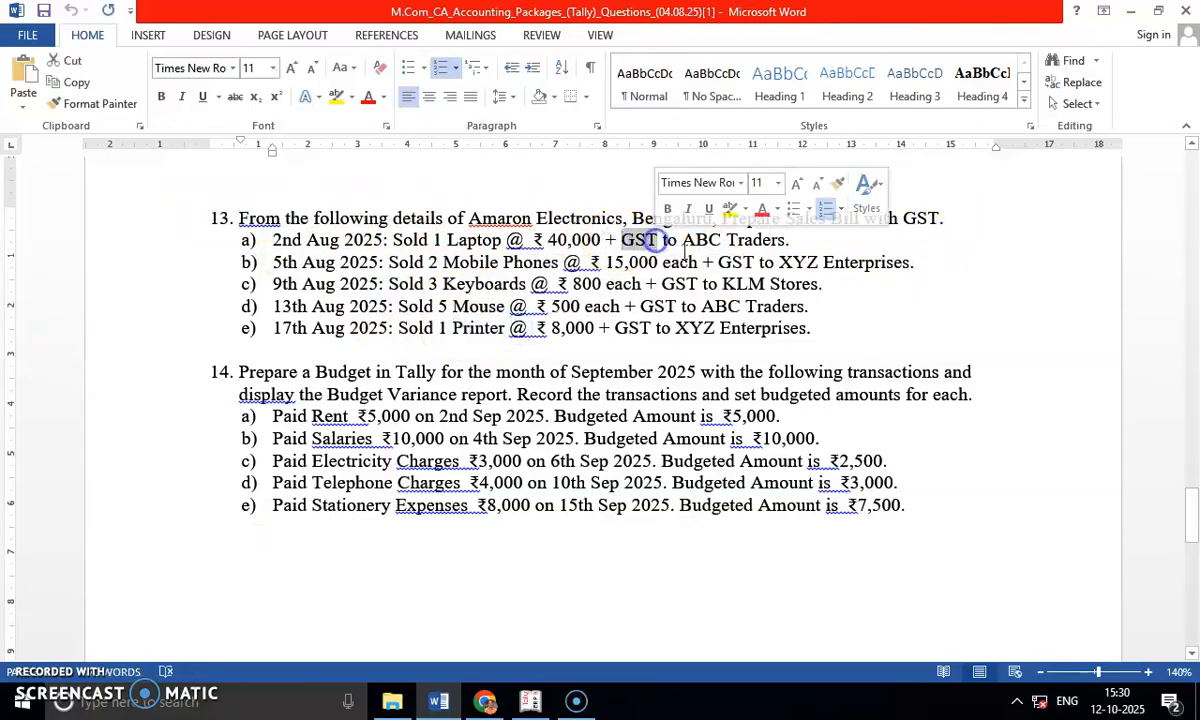
pyautogui.moveTo(719, 262); pyautogui.dragTo(757, 264)
pyautogui.moveTo(661, 284); pyautogui.dragTo(690, 307)
pyautogui.moveTo(615, 328); pyautogui.dragTo(654, 328)
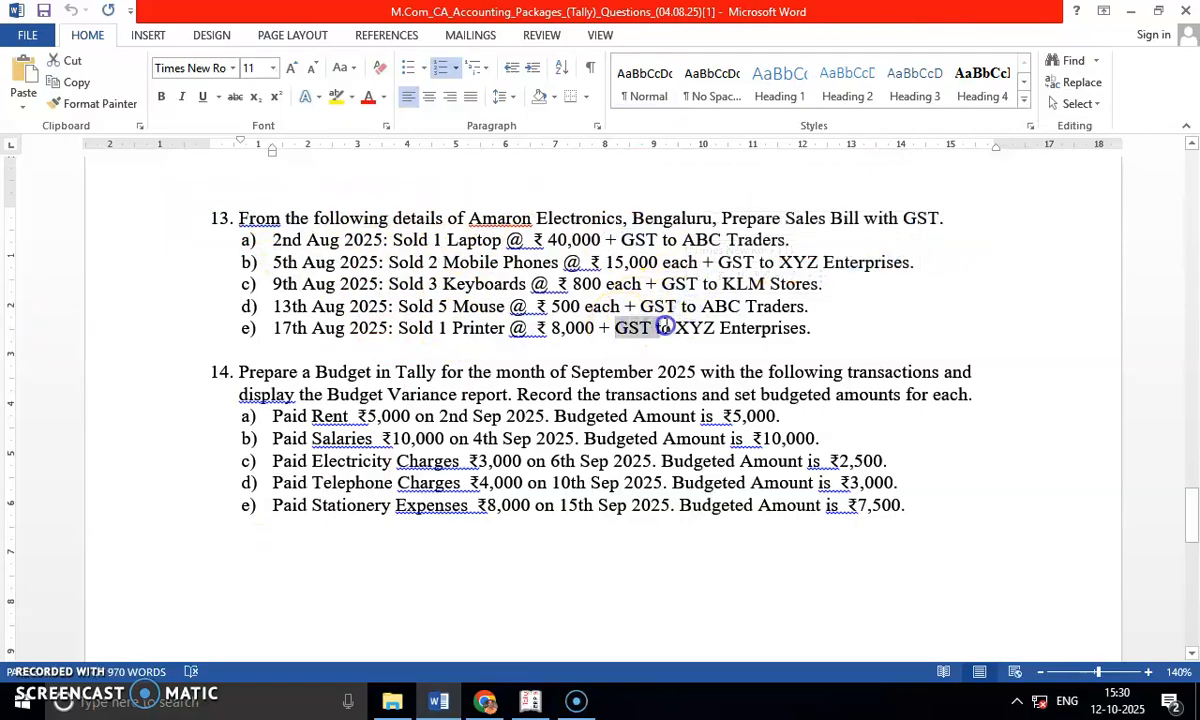
pyautogui.click(365, 350)
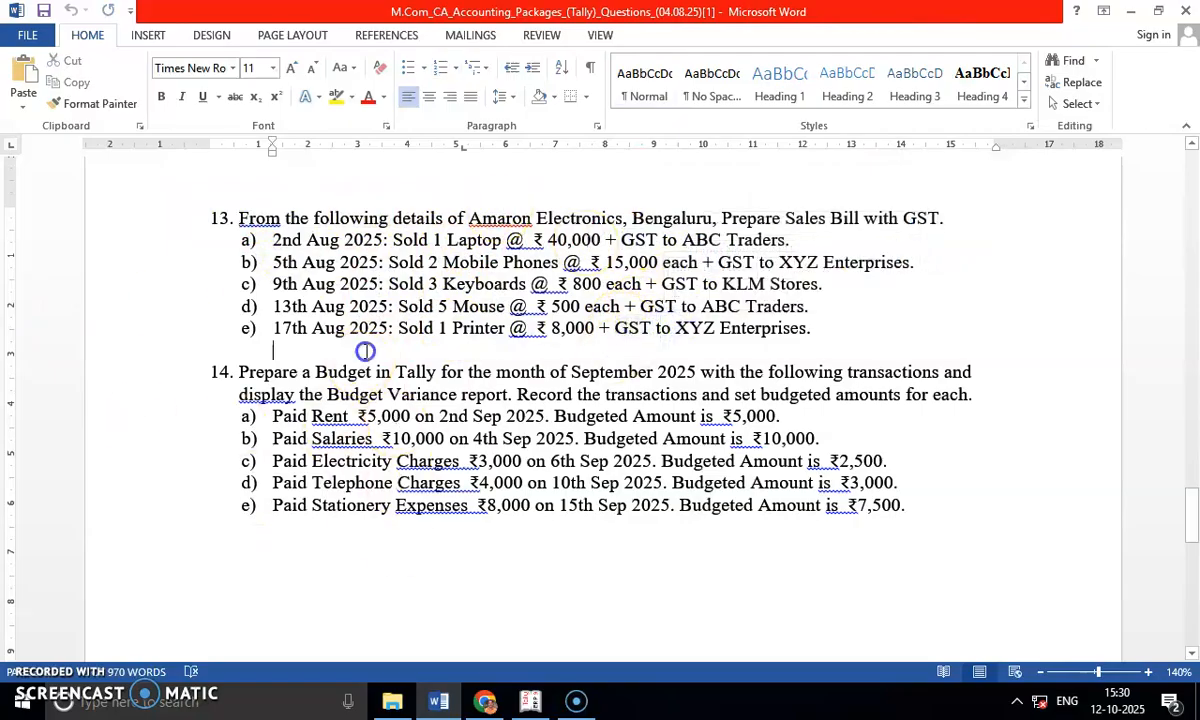
# Switch to Tally.ERP 9 and start creating a company named Amaron Electronics Limited.
pyautogui.click(498, 655)
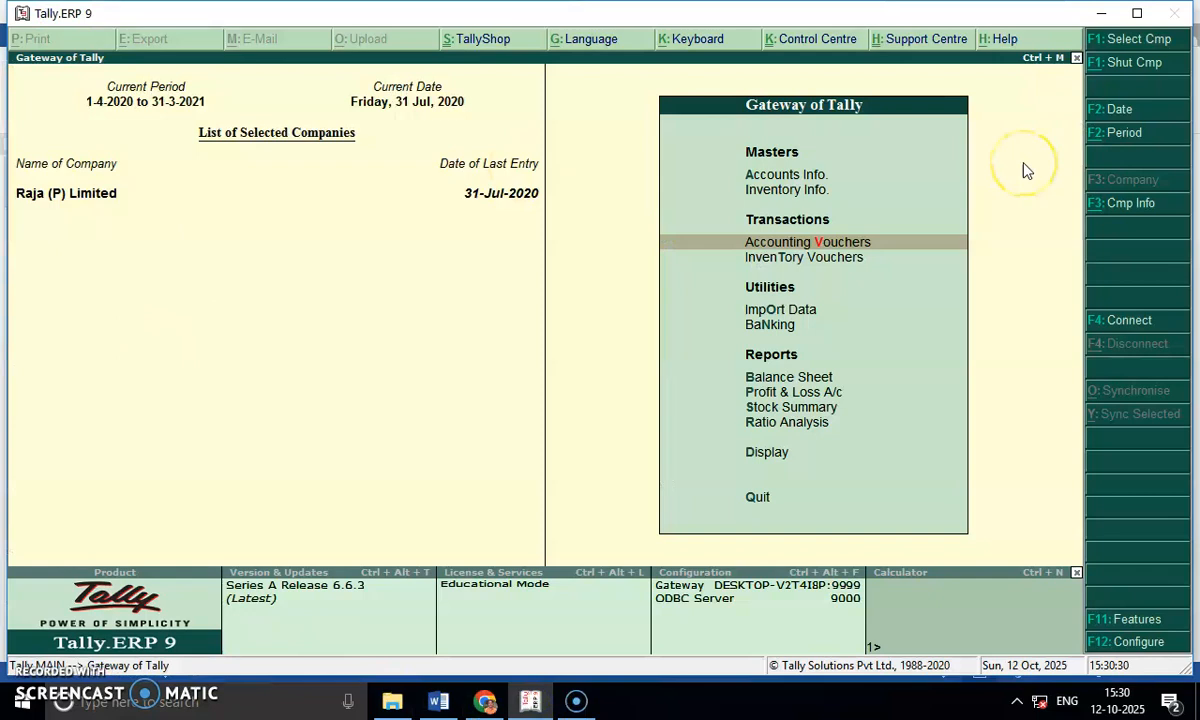
pyautogui.click(1135, 208)
pyautogui.press('Down')
pyautogui.press('Down')
pyautogui.press('Down')
pyautogui.press('Return')
pyautogui.write('Amaron Electronic')
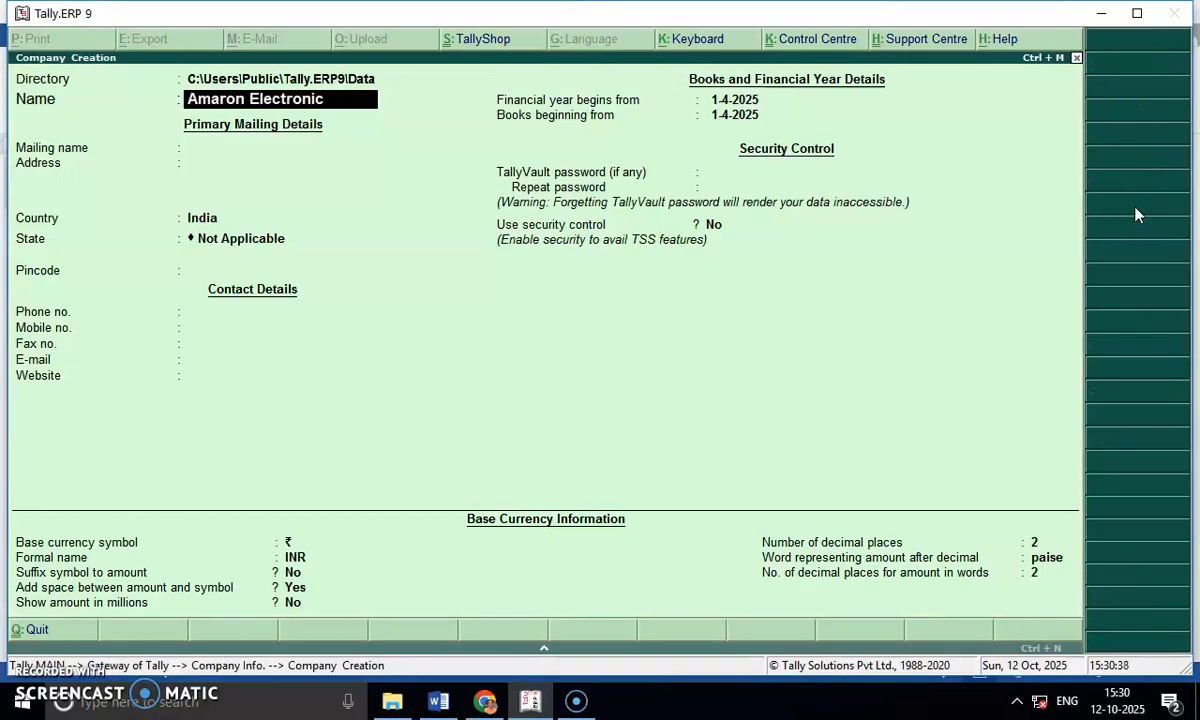
pyautogui.write('s Limited')
pyautogui.press('Return')
# Set the company's state to Karnataka, keep the remaining defaults with contact details blank, and save the company.
pyautogui.press('Return')
pyautogui.press('Return')
pyautogui.press('Return')
pyautogui.write('Kar')
pyautogui.press('Return')
pyautogui.press('Return')
pyautogui.press('Return')
pyautogui.press('Return')
pyautogui.press('Return')
pyautogui.press('Return')
pyautogui.press('Return')
pyautogui.press('Return')
pyautogui.press('Return')
pyautogui.press('Return')
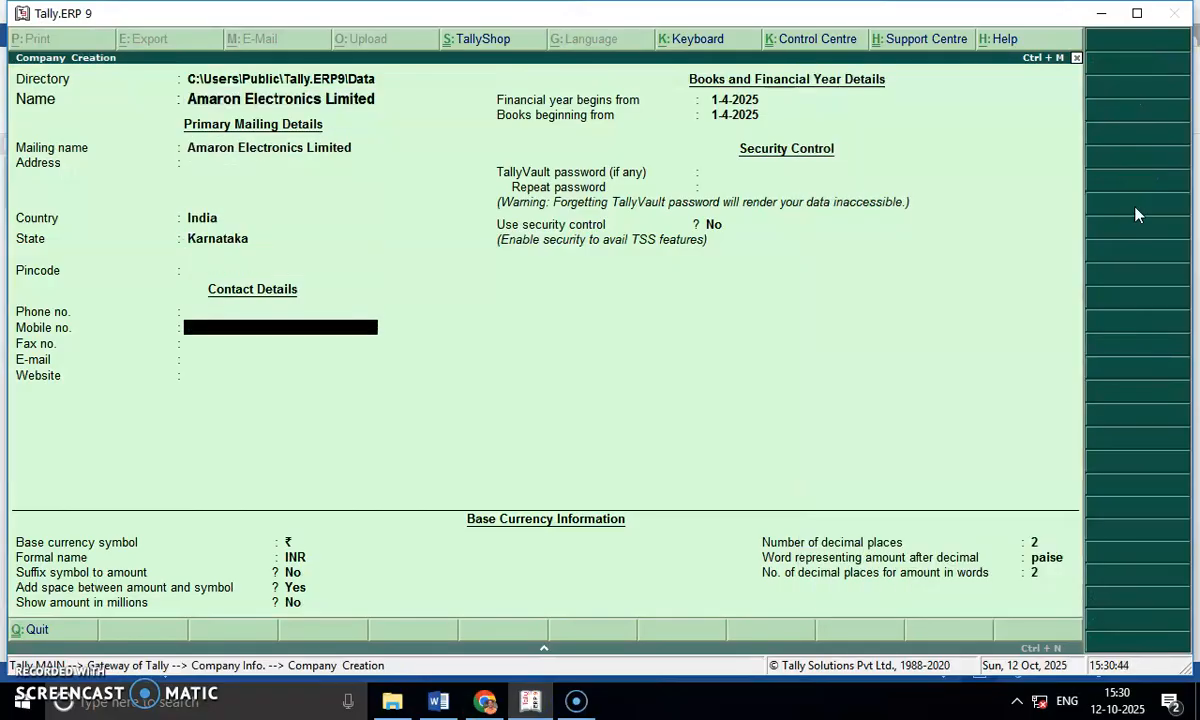
pyautogui.press('Return')
pyautogui.press('Return')
pyautogui.press('Return')
pyautogui.press('Return')
pyautogui.press('Return')
pyautogui.press('Return')
pyautogui.press('Return')
pyautogui.press('Return')
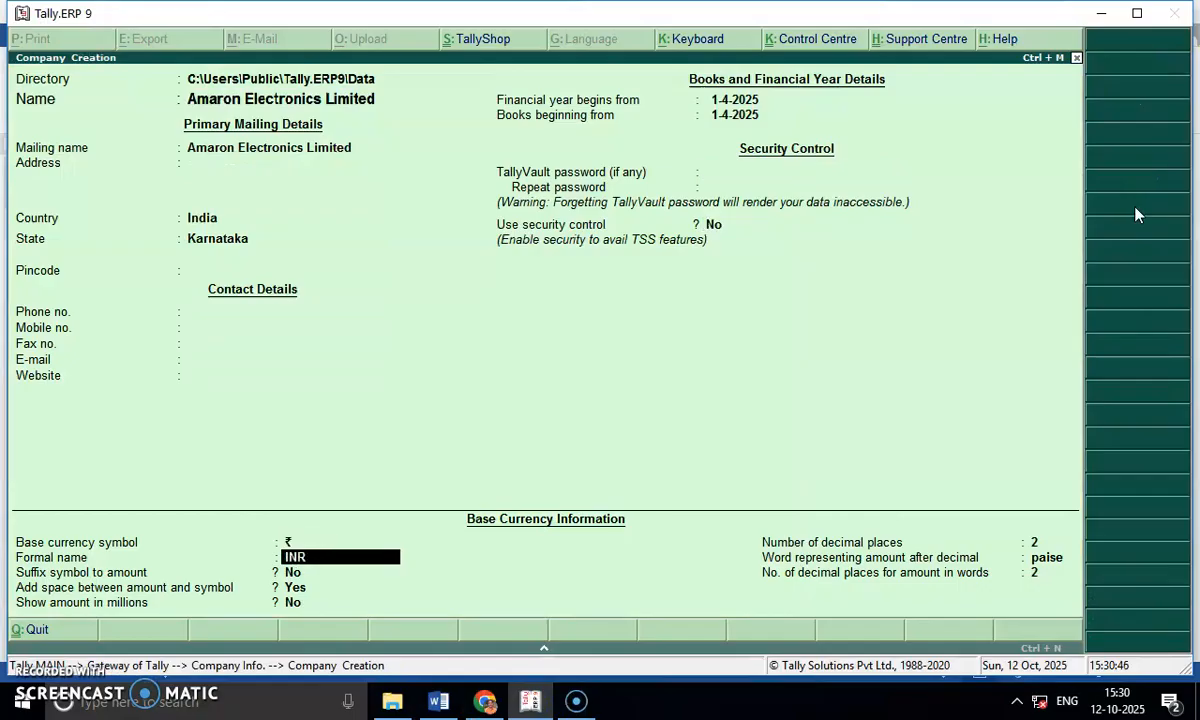
pyautogui.press('Return')
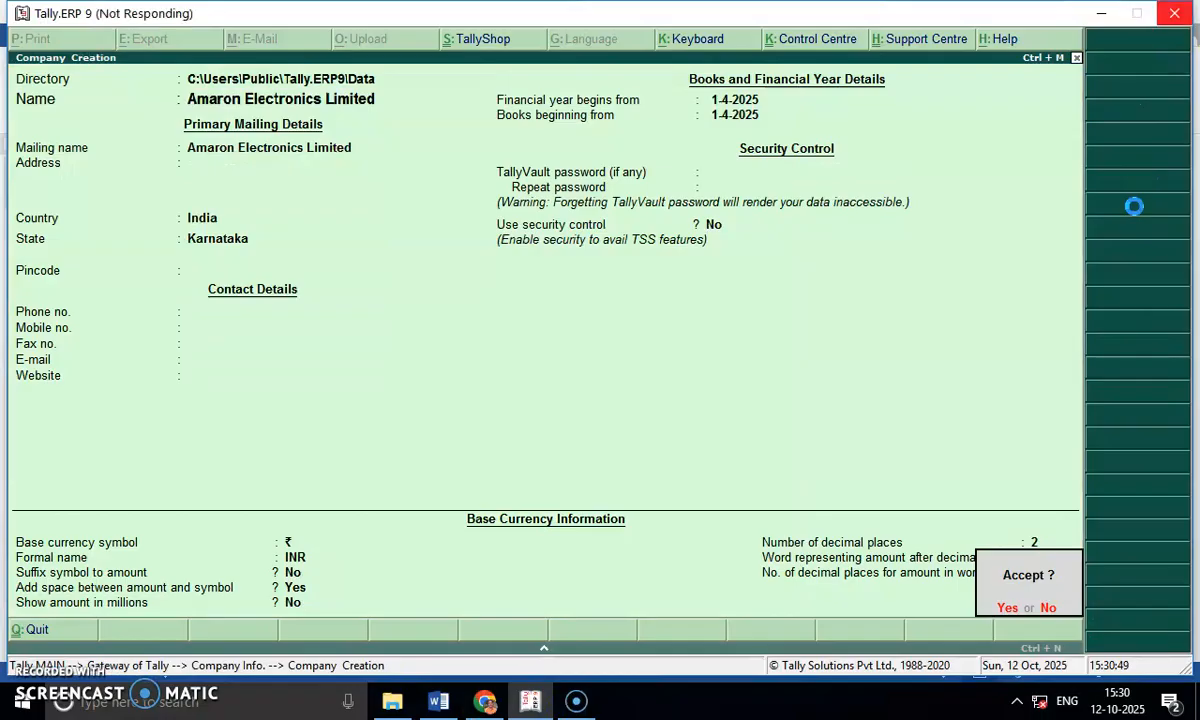
# Check the GST term of the laptop sale in the Word question paper, and return to Tally.ERP 9.
pyautogui.hotkey('alt', 'Tab')
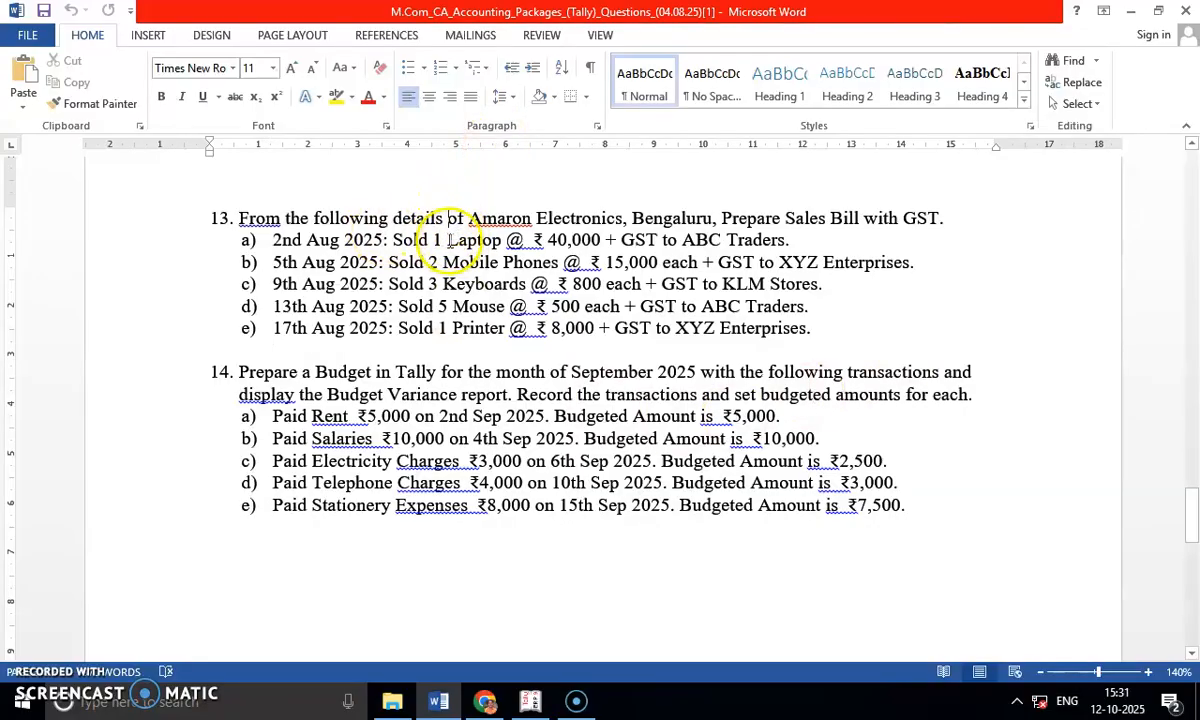
pyautogui.moveTo(621, 241); pyautogui.dragTo(660, 242)
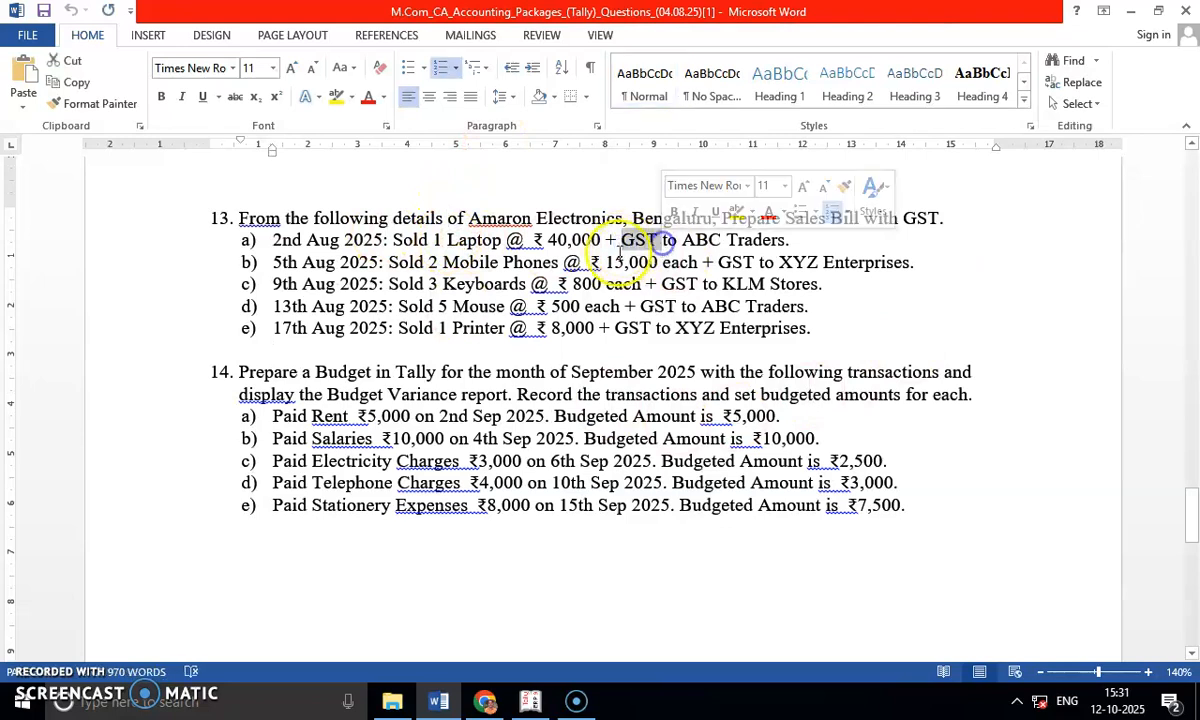
pyautogui.hotkey('alt', 'Tab')
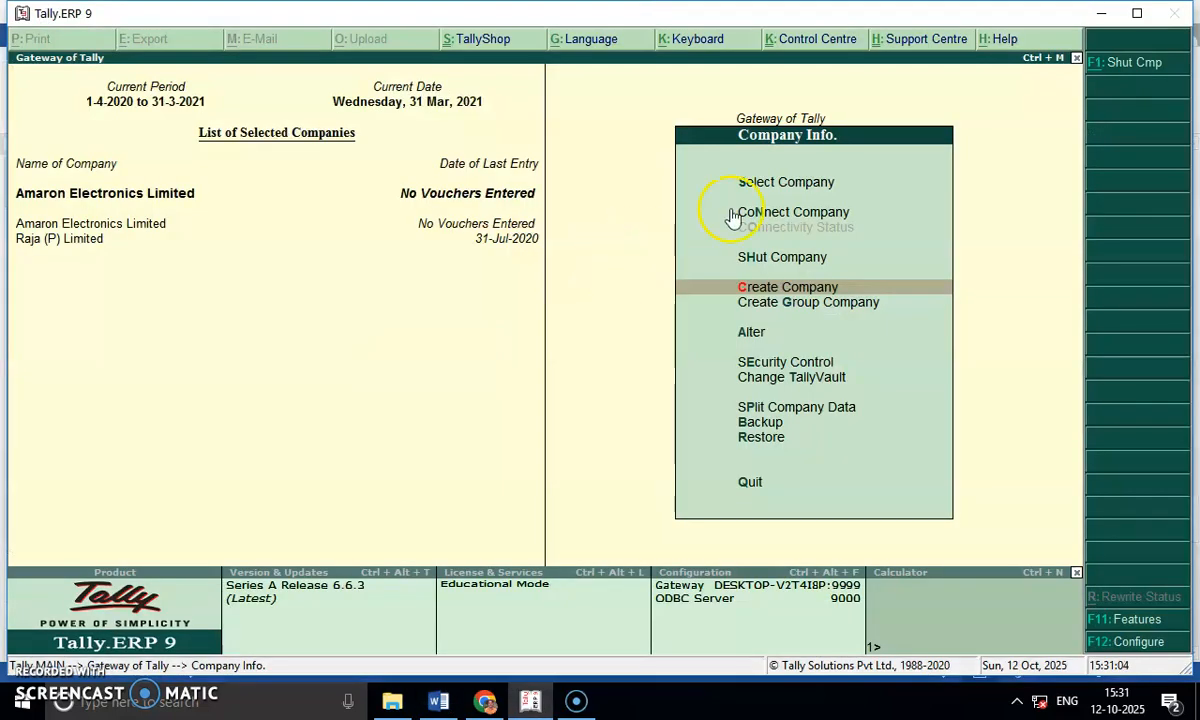
# Enable Goods and Services Tax in the Statutory & Taxation features of Amaron Electronics Limited.
pyautogui.press('Escape')
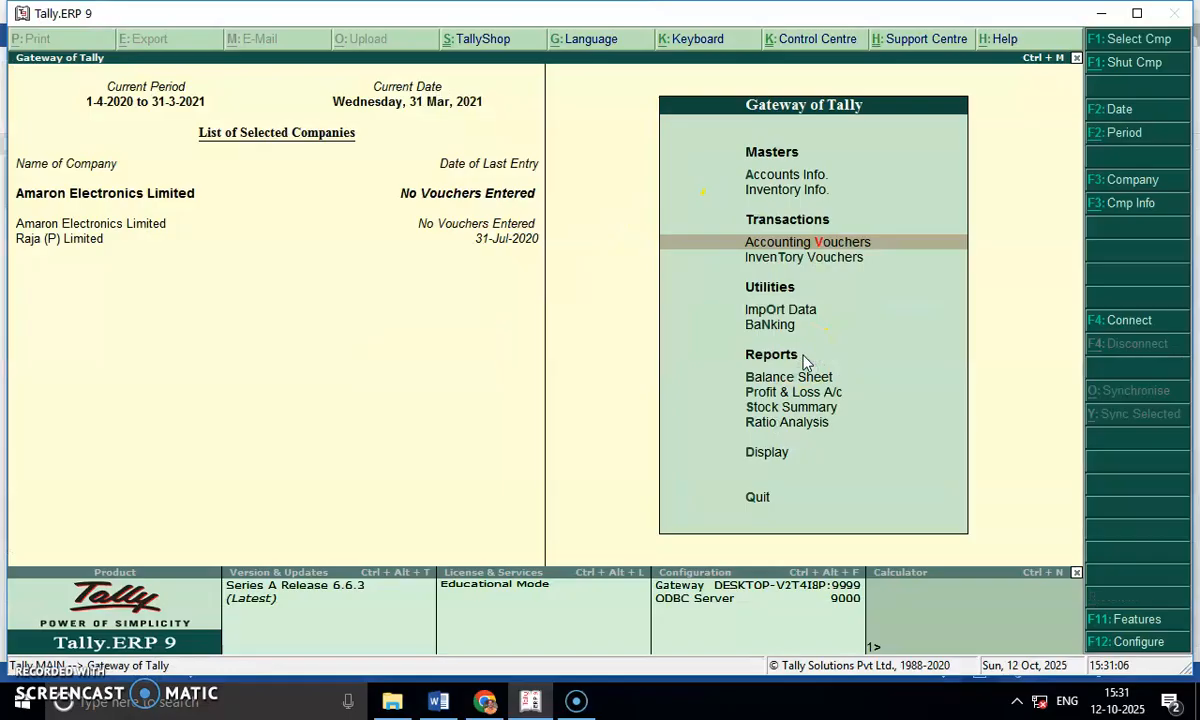
pyautogui.click(1130, 620)
pyautogui.press('Down')
pyautogui.press('Down')
pyautogui.press('Return')
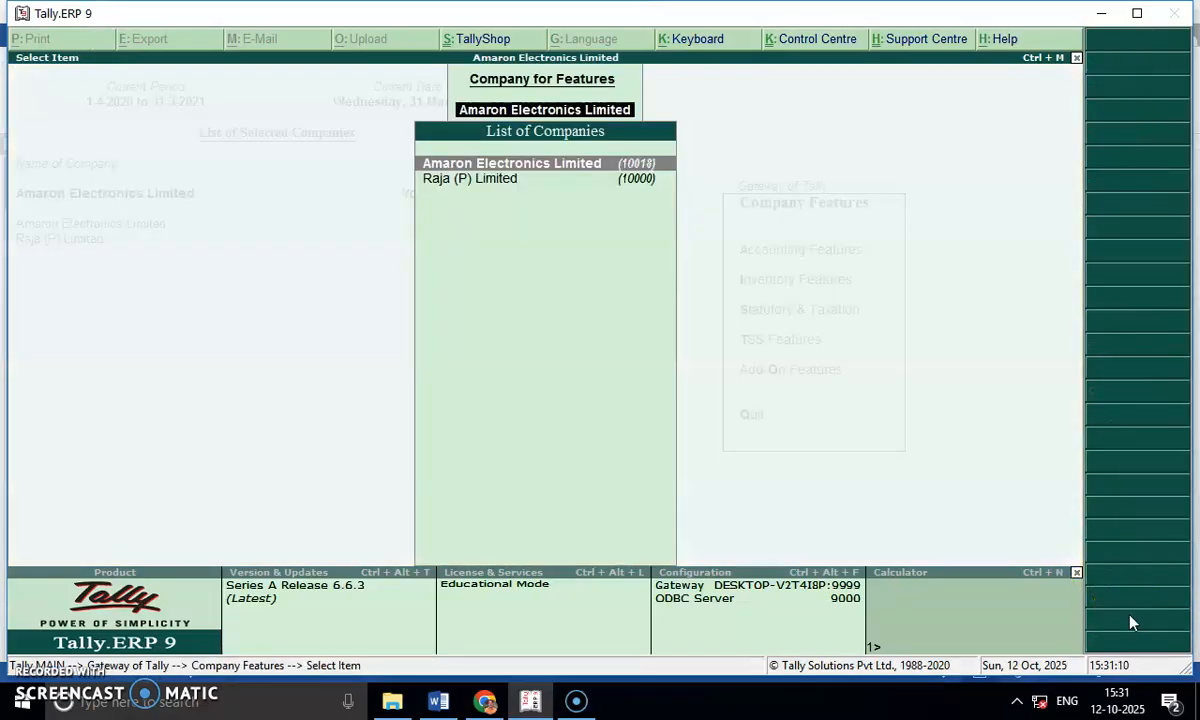
pyautogui.press('Return')
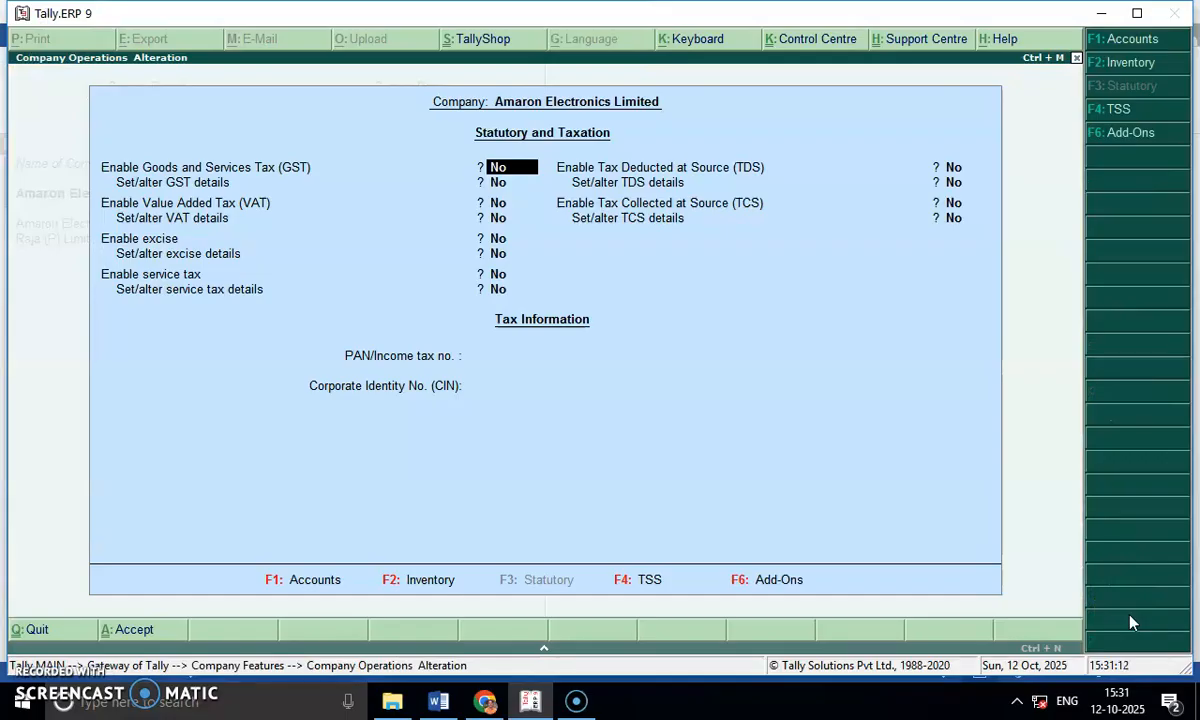
pyautogui.press('Return')
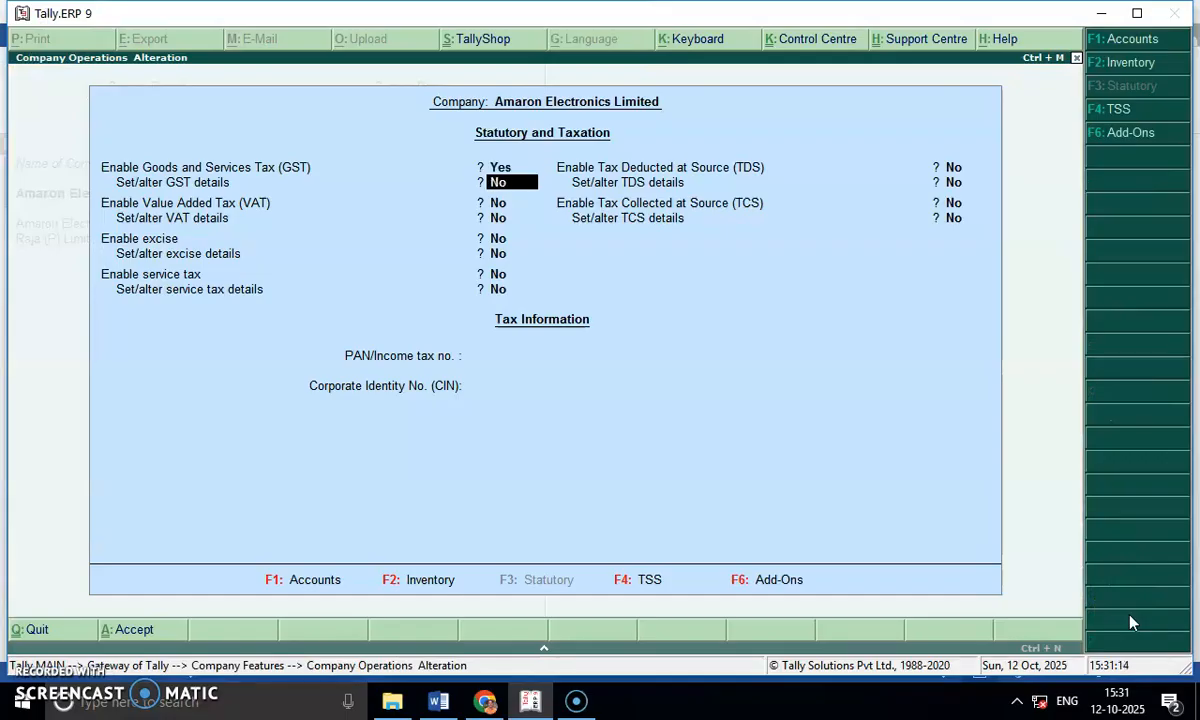
# Accept the company's GST details with state Karnataka, Regular registration, applicable from 1-Apr-2025, and the GSTIN left blank.
pyautogui.write('Y')
pyautogui.press('Return')
pyautogui.press('Return')
pyautogui.press('Return')
pyautogui.press('Return')
pyautogui.press('Return')
pyautogui.press('Return')
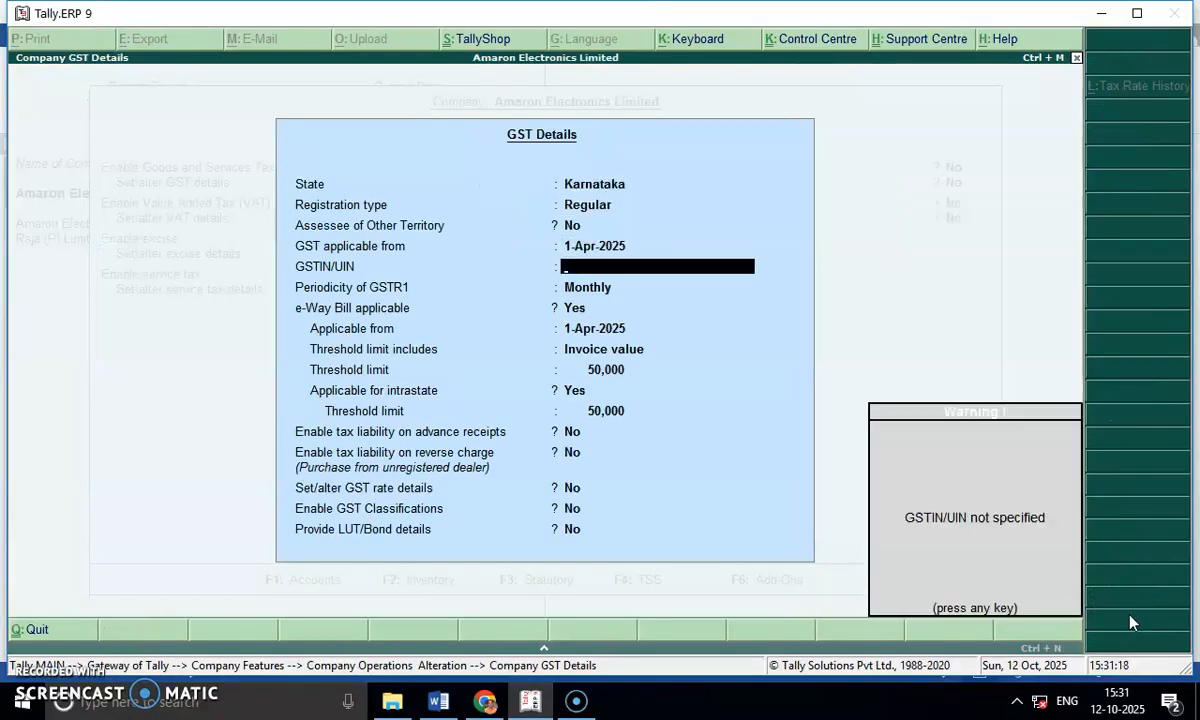
pyautogui.press('Return')
pyautogui.press('Return')
pyautogui.press('Return')
pyautogui.press('Return')
pyautogui.press('Return')
pyautogui.press('Return')
pyautogui.press('Return')
pyautogui.press('Return')
pyautogui.press('Return')
pyautogui.press('Return')
pyautogui.press('Return')
pyautogui.press('Return')
pyautogui.press('Return')
pyautogui.press('Return')
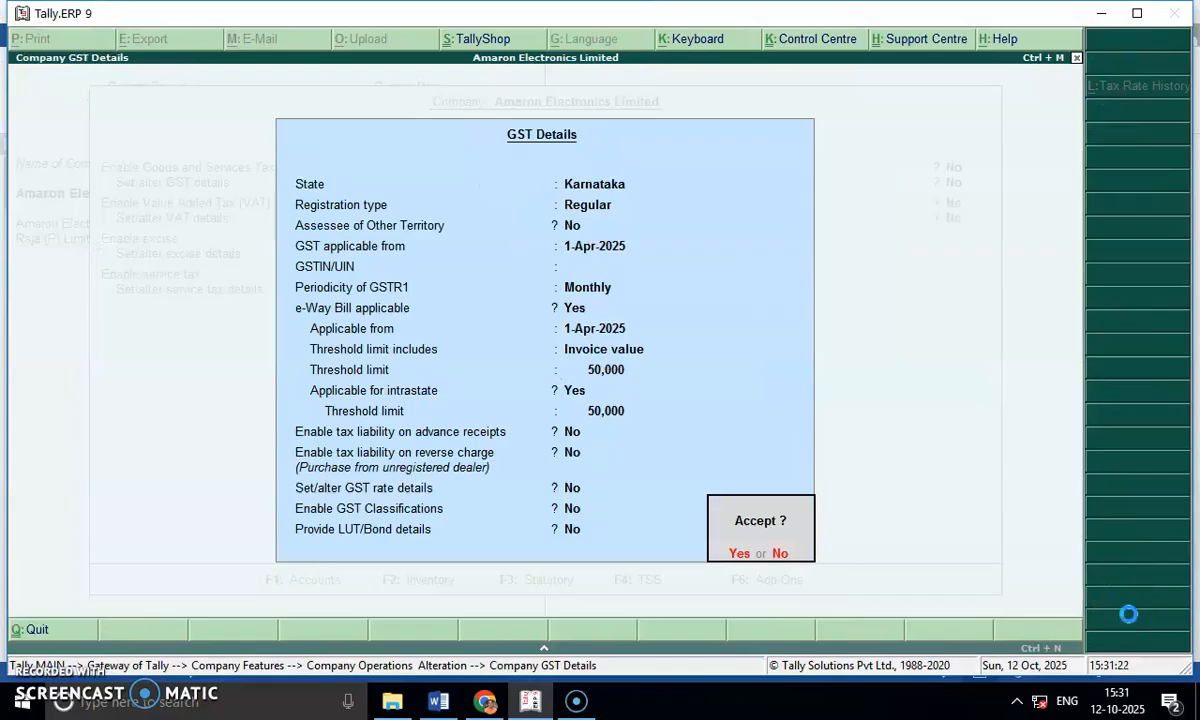
pyautogui.press('Return')
# Leave VAT, excise, service tax, TDS and TCS disabled, save the statutory settings and return to the Gateway of Tally.
pyautogui.press('Return')
pyautogui.press('Return')
pyautogui.press('Return')
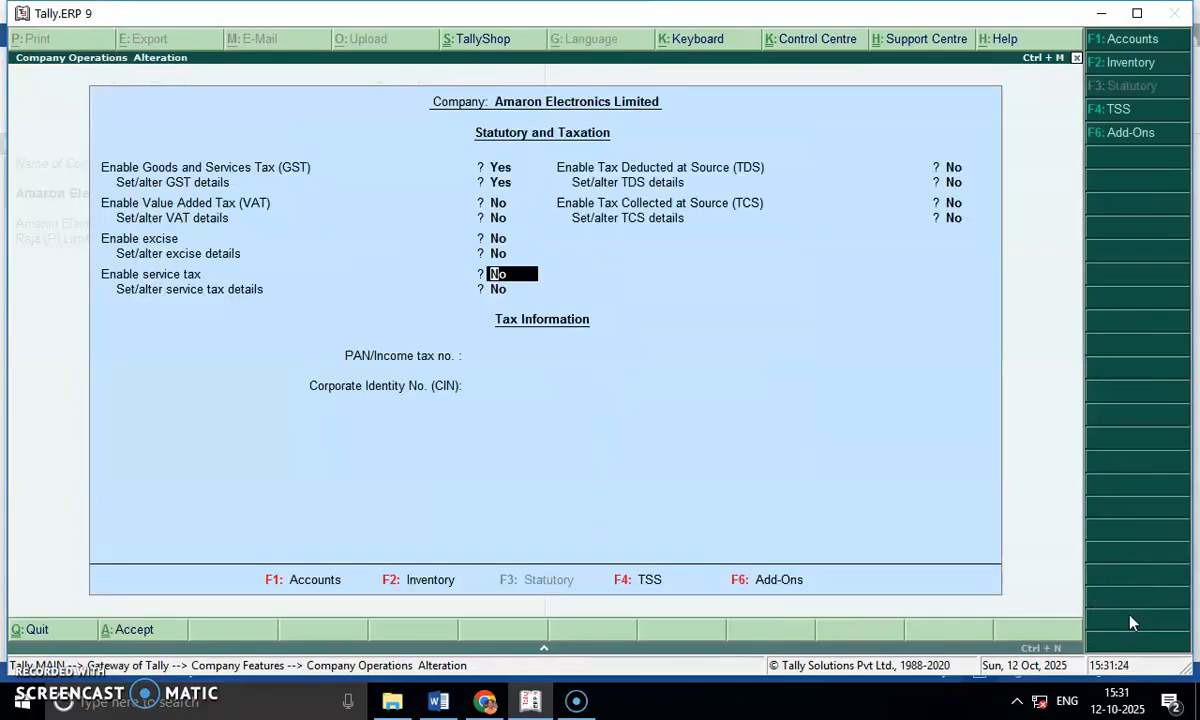
pyautogui.press('Return')
pyautogui.press('Return')
pyautogui.press('Return')
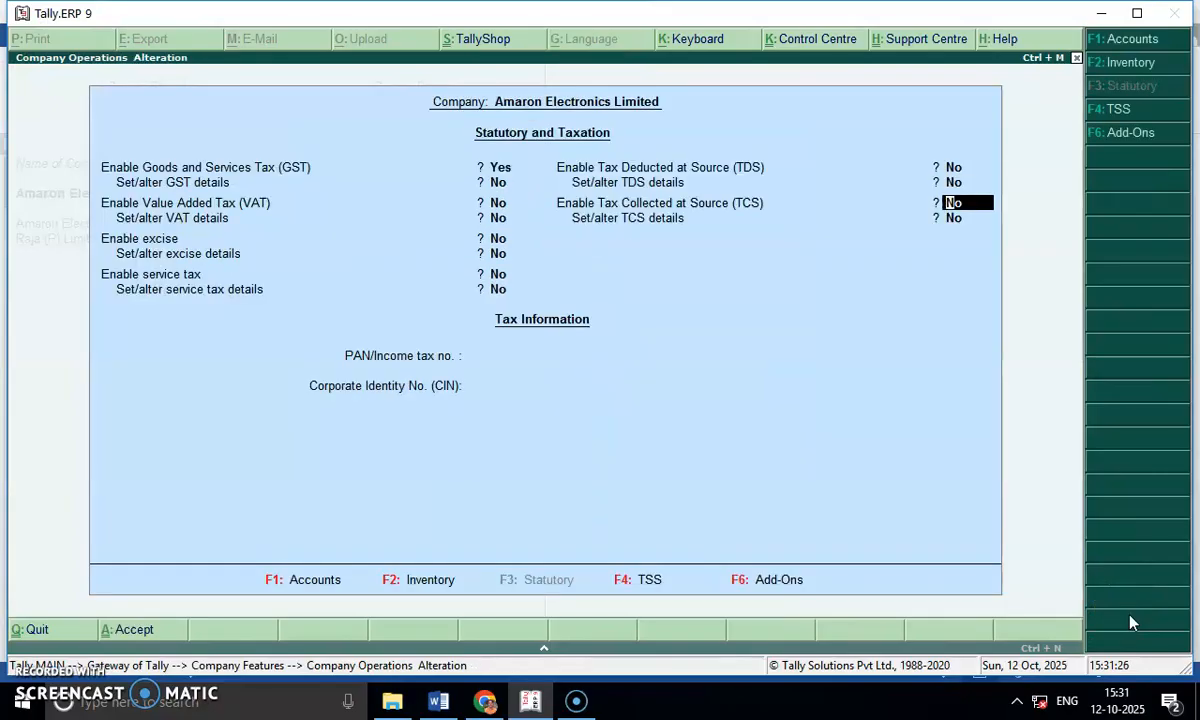
pyautogui.press('Return')
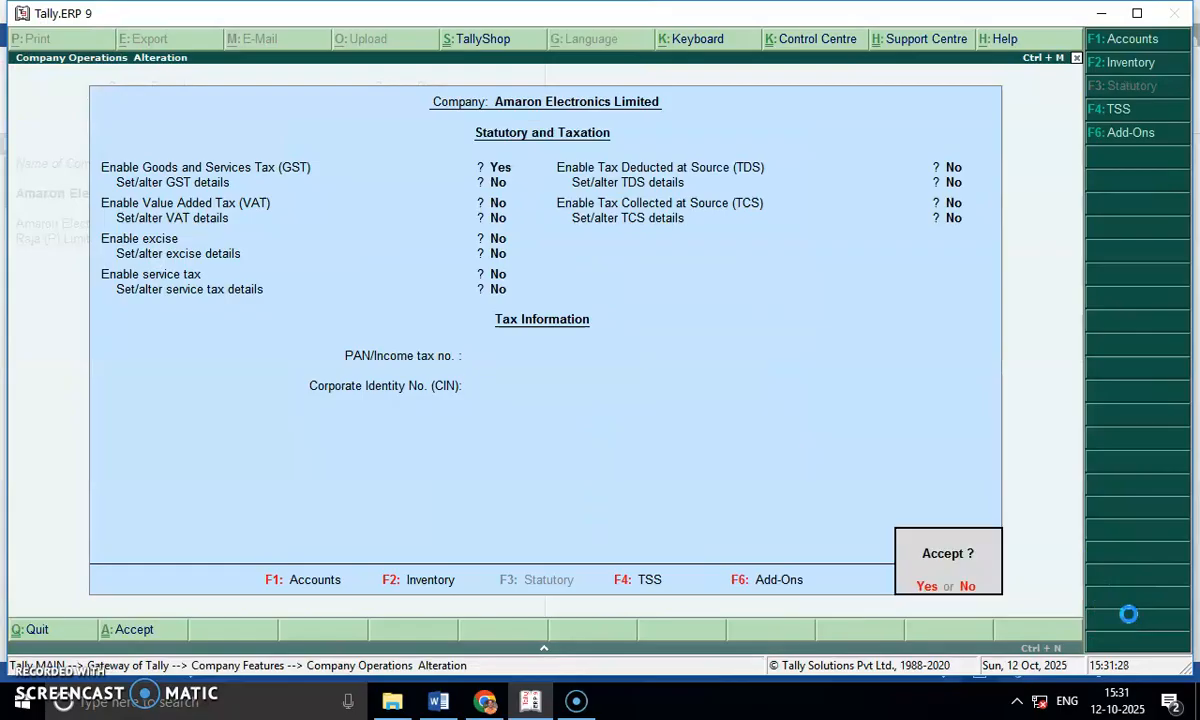
# Start a simple unit of measure with the symbol Nos. and the formal name Numbers.
pyautogui.press('Return')
pyautogui.press('Escape')
pyautogui.press('Escape')
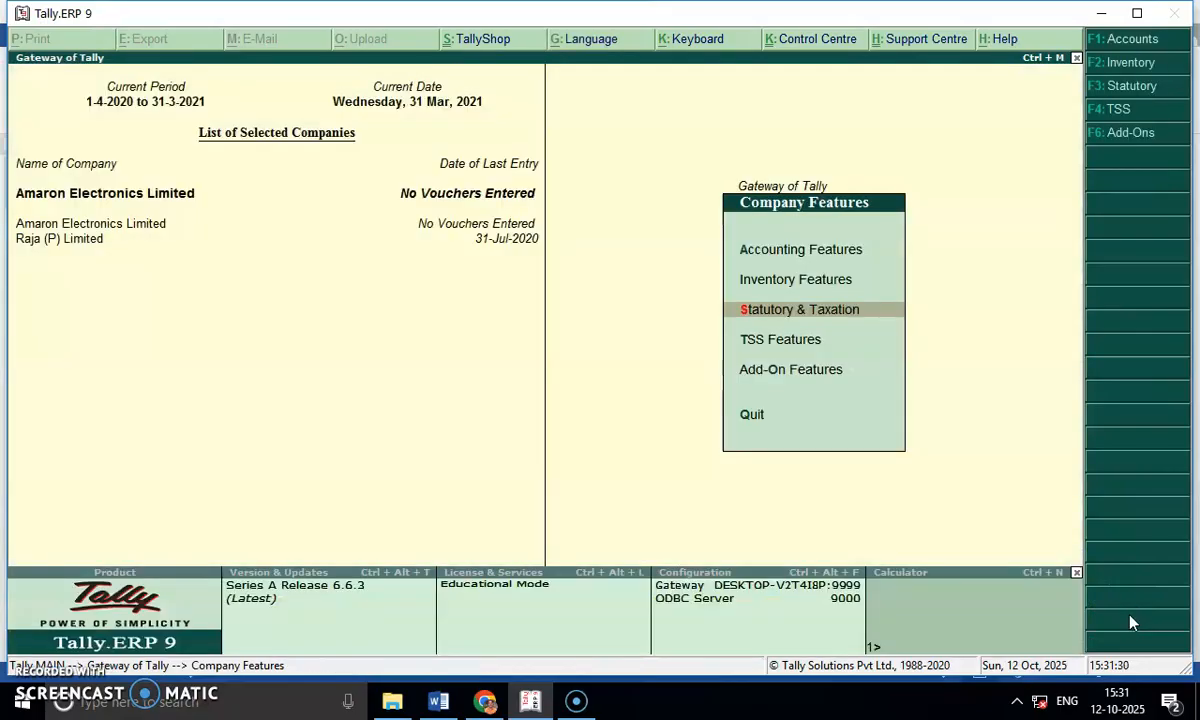
pyautogui.press('Escape')
pyautogui.press('Up')
pyautogui.press('Return')
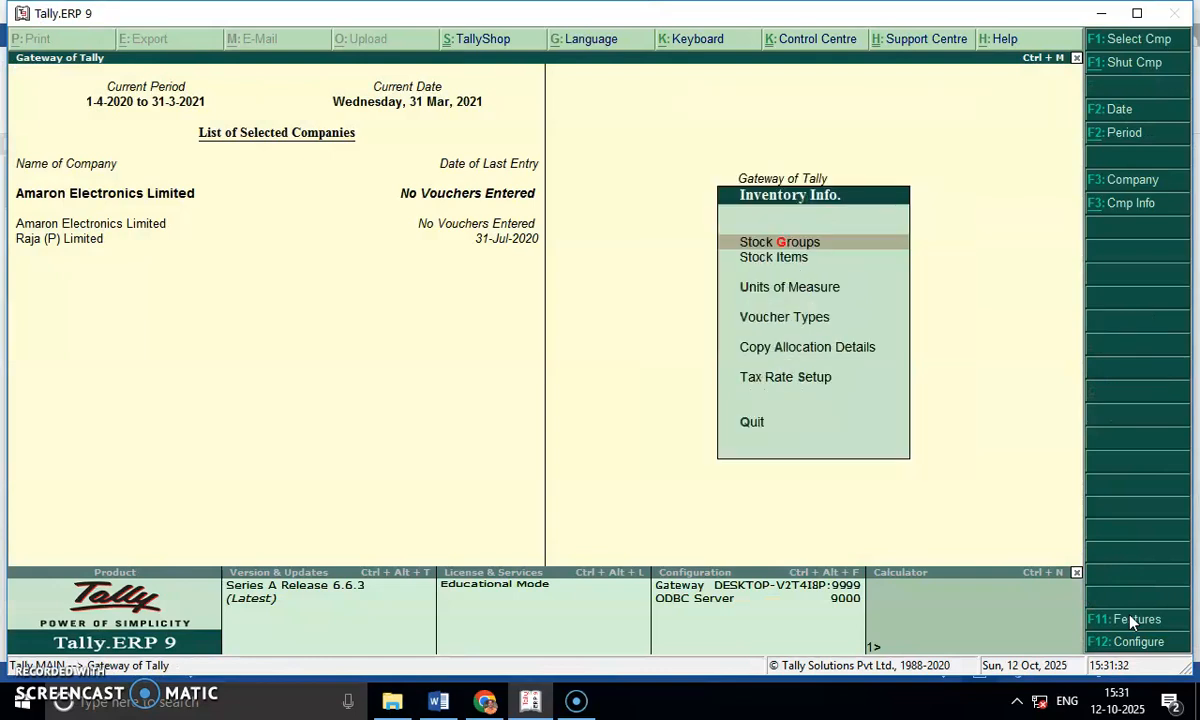
pyautogui.press('Down')
pyautogui.press('Down')
pyautogui.press('Return')
pyautogui.press('Return')
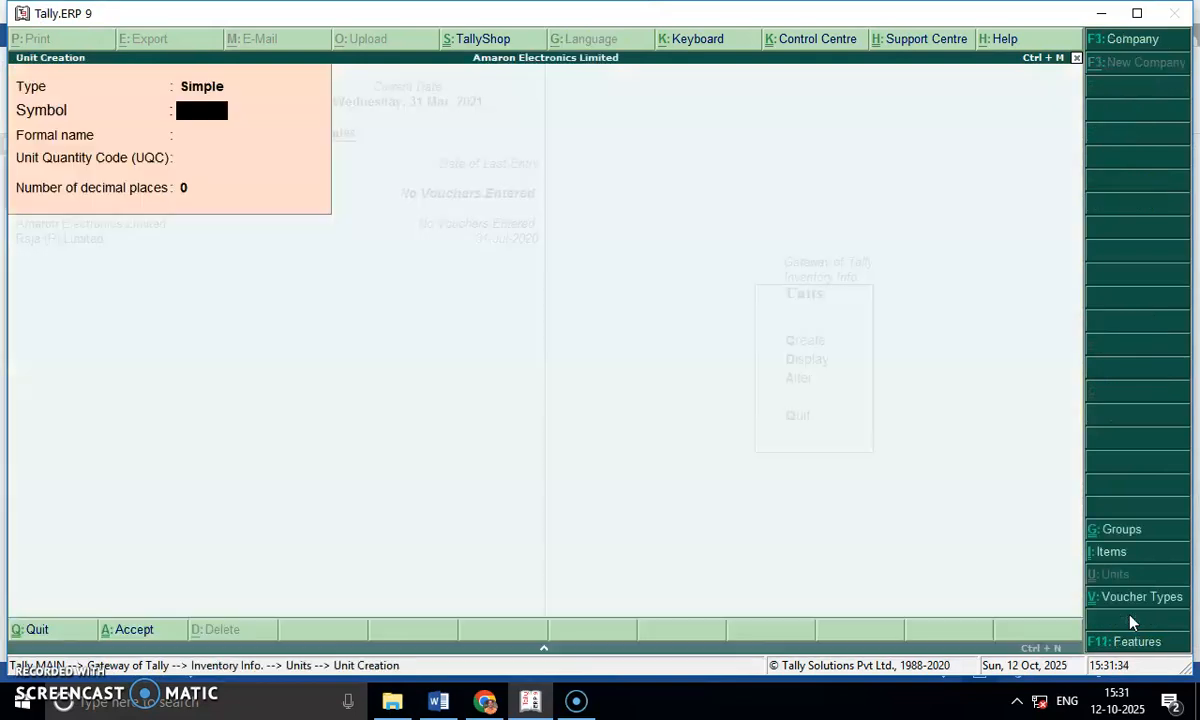
pyautogui.write('Nos.')
pyautogui.press('Return')
pyautogui.write('Numbers')
pyautogui.press('Return')
pyautogui.press('Return')
# Keep the unit quantity code as Not Applicable with 0 decimal places, and save the unit.
pyautogui.press('BackSpace')
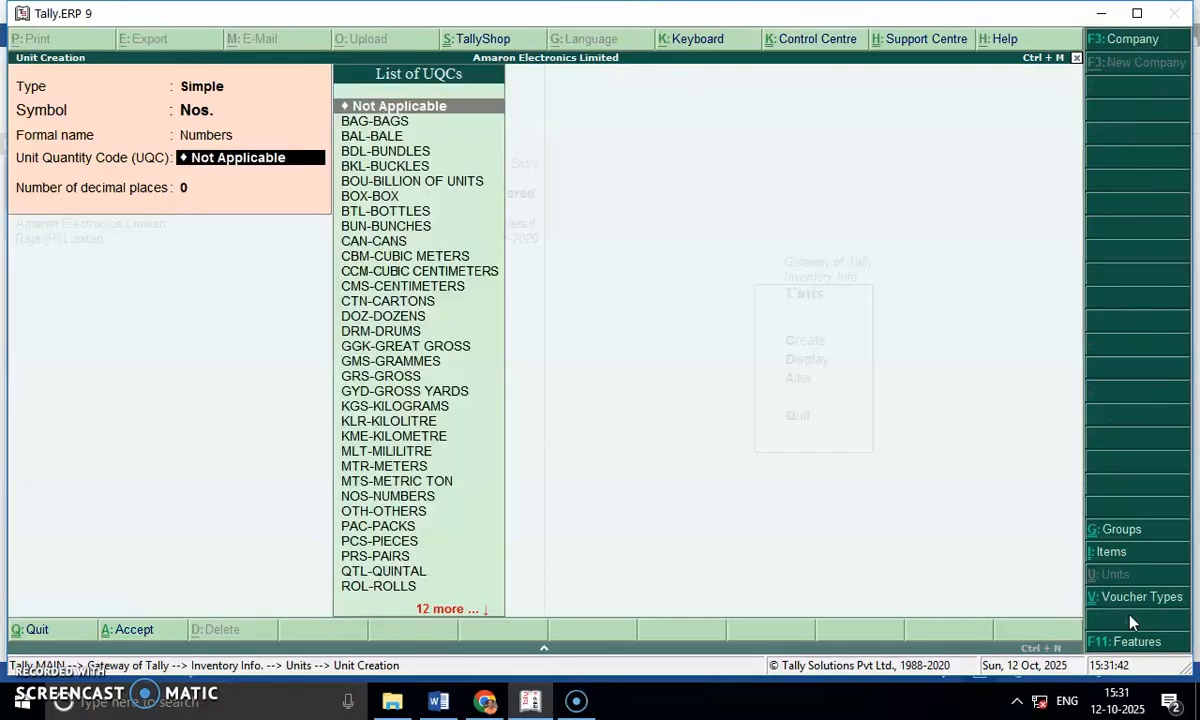
pyautogui.press('Return')
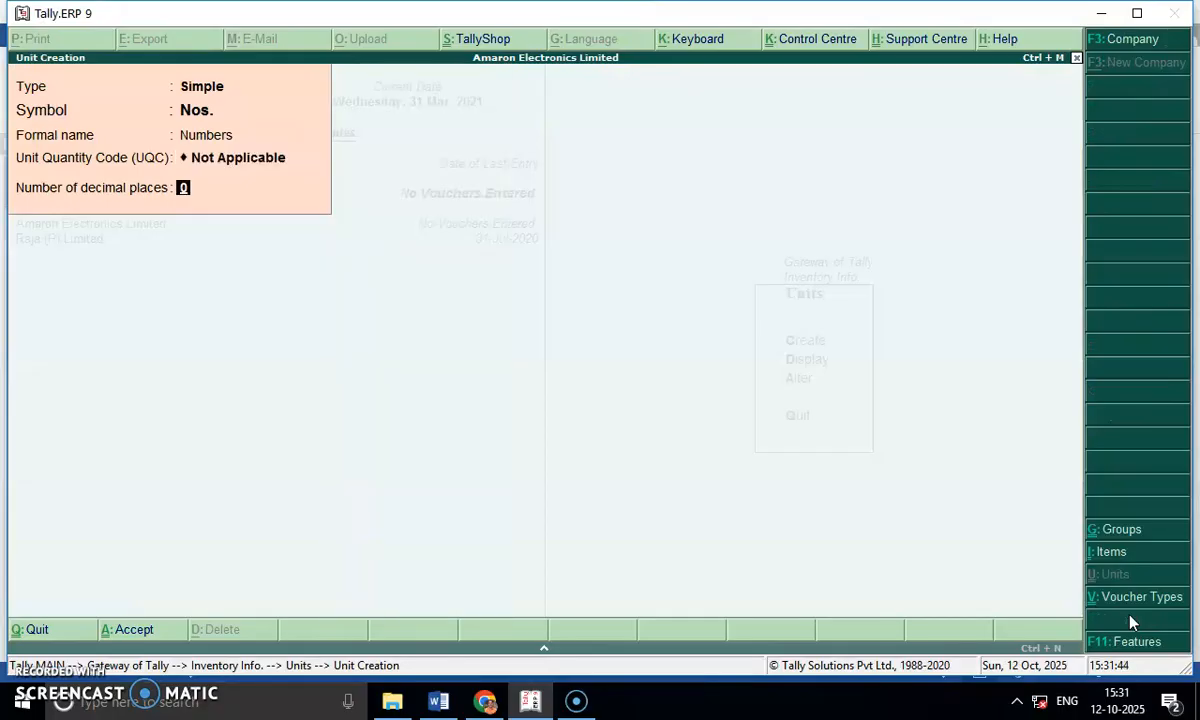
pyautogui.press('Return')
pyautogui.press('Return')
pyautogui.press('Escape')
# Start a single stock group named Electronics under Primary, without adding up item quantities.
pyautogui.press('Return')
pyautogui.press('Escape')
pyautogui.press('Up')
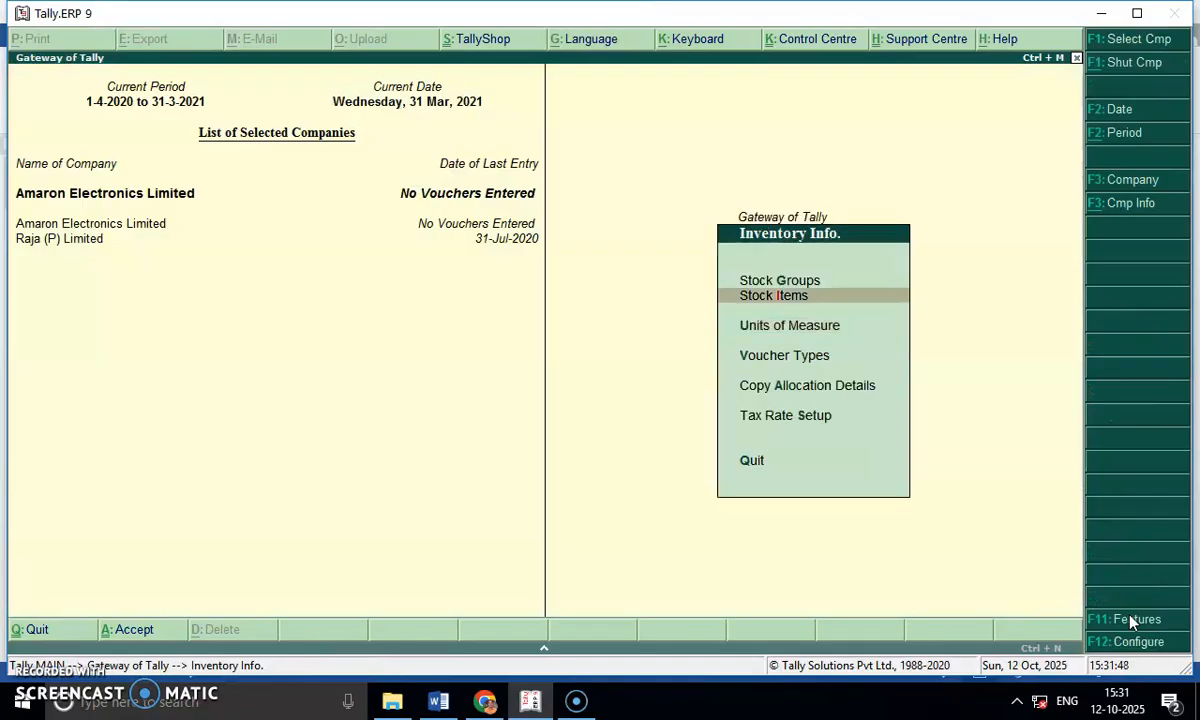
pyautogui.press('Up')
pyautogui.press('Return')
pyautogui.press('Return')
pyautogui.write('Electronics')
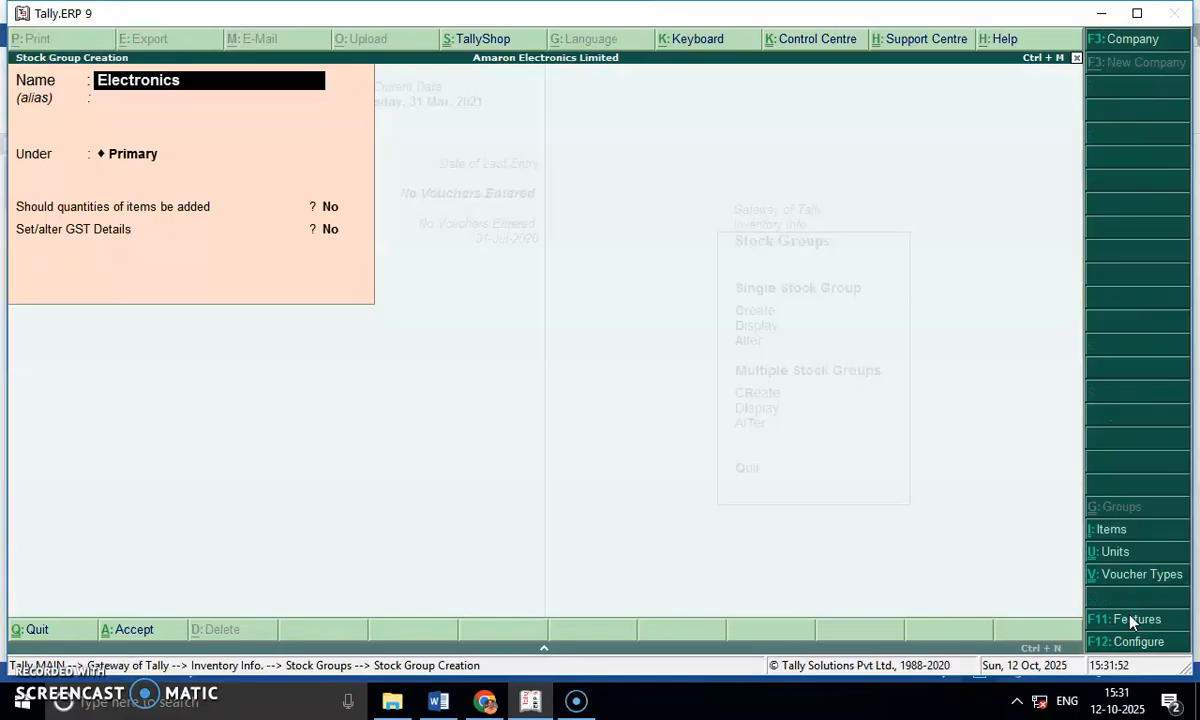
pyautogui.press('Return')
# Set the Electronics group's GST details to Taxable with an integrated tax rate of 18% and no cess.
pyautogui.press('Return')
pyautogui.press('Return')
pyautogui.press('Return')
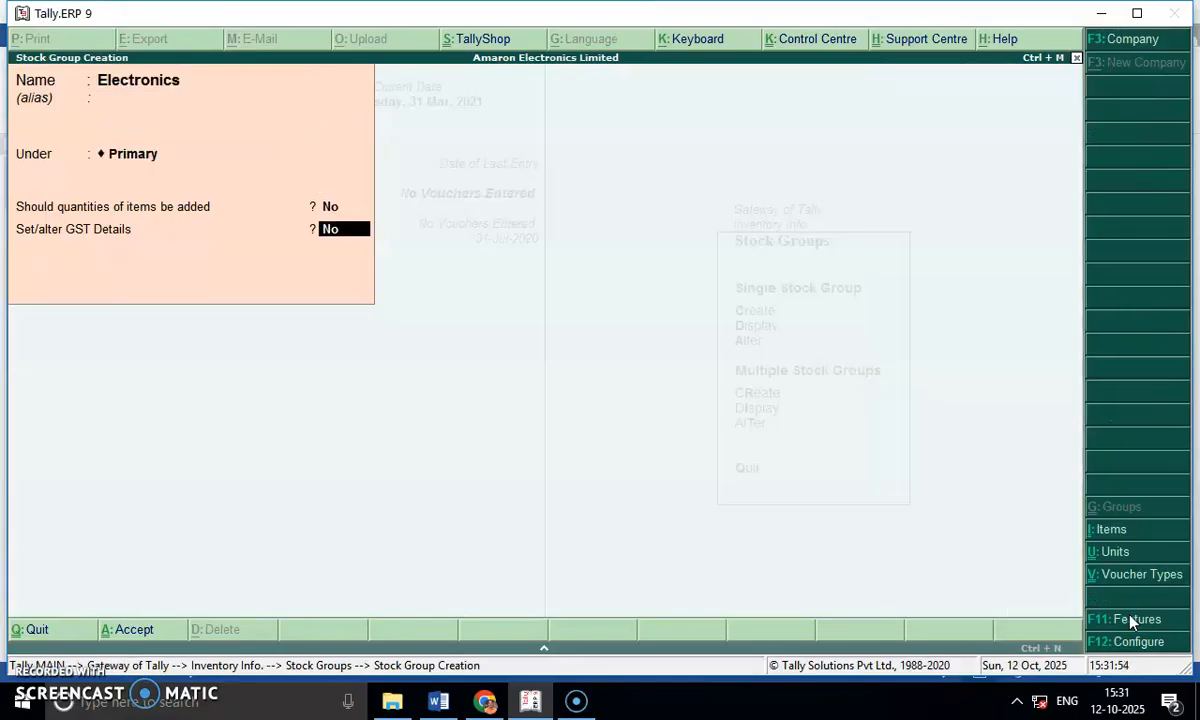
pyautogui.press('y')
pyautogui.press('Return')
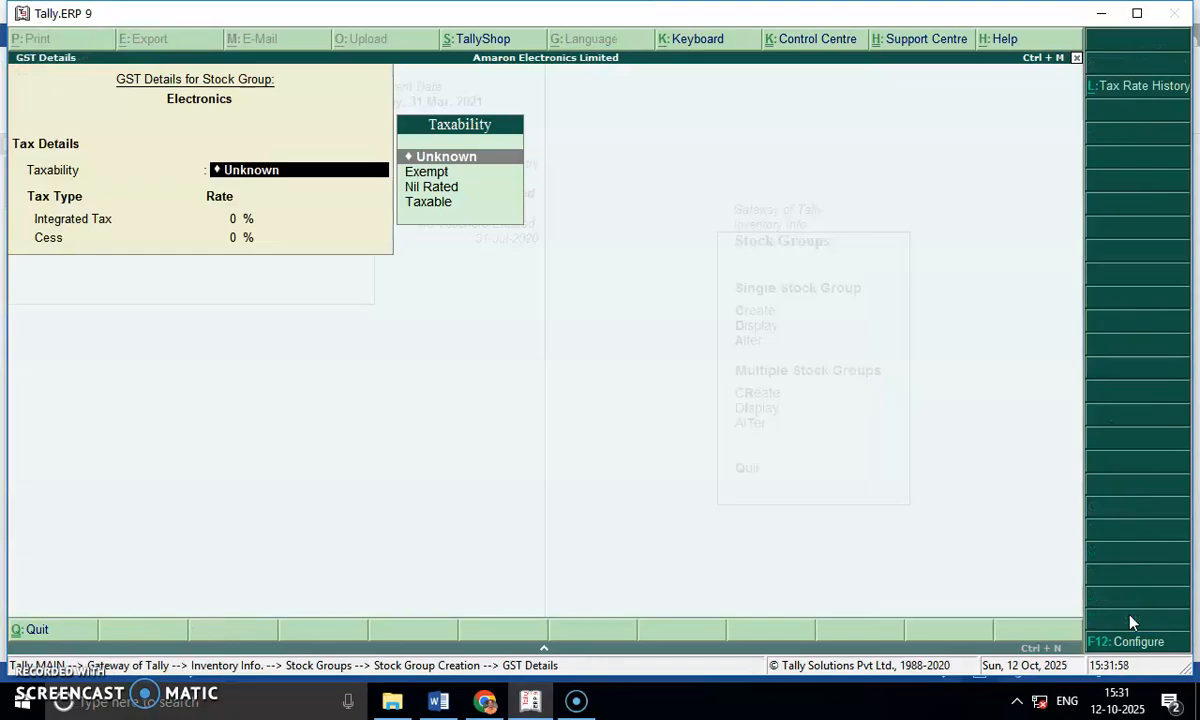
pyautogui.press('Down')
pyautogui.press('Down')
pyautogui.press('Down')
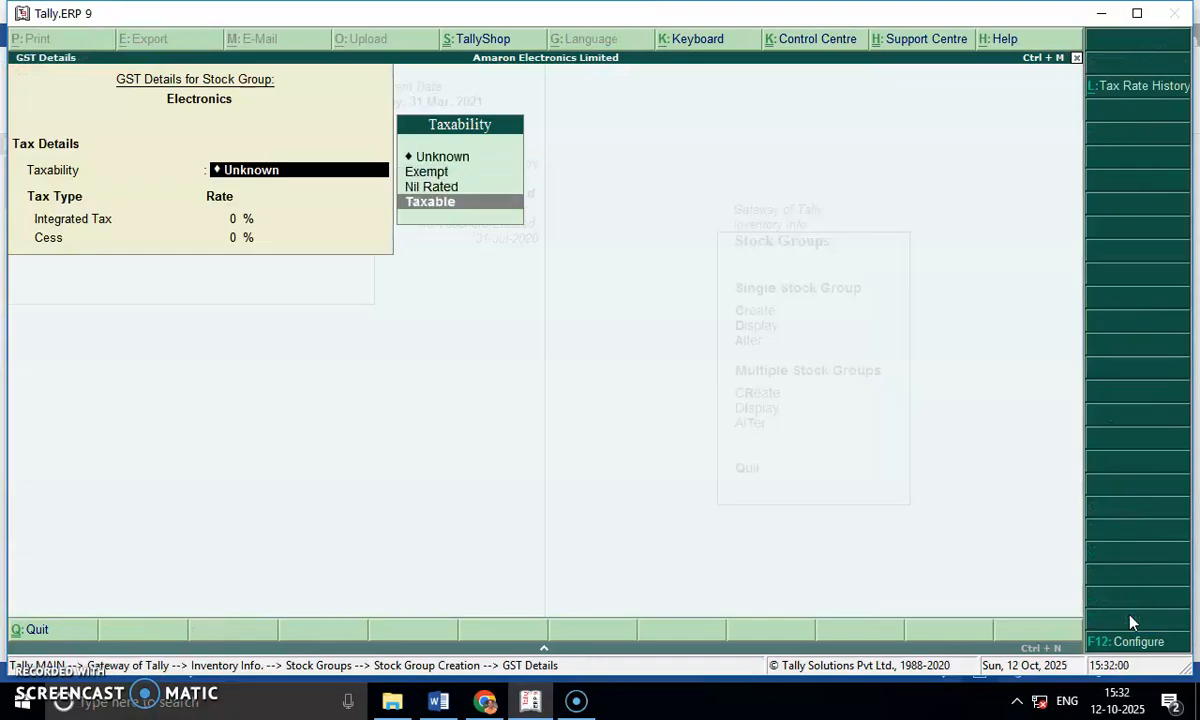
pyautogui.press('Return')
pyautogui.write('1')
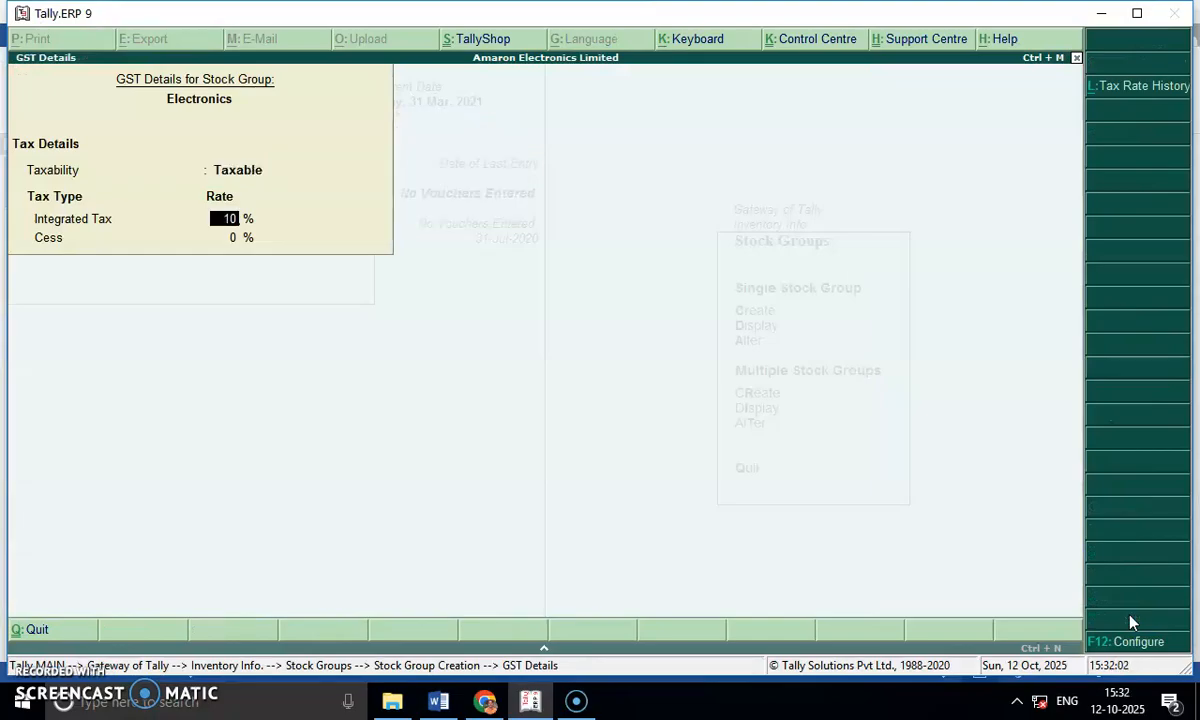
pyautogui.write('8')
pyautogui.press('Return')
pyautogui.press('Return')
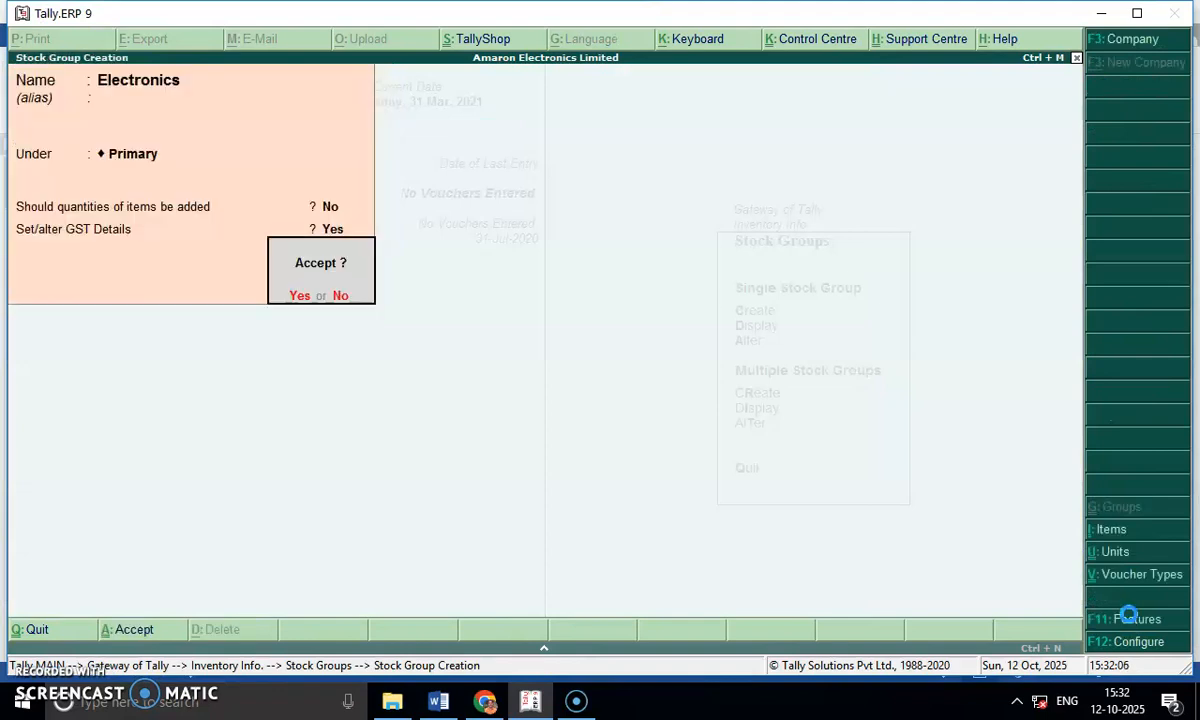
# Save the Electronics stock group and open the creation form for a single stock item.
pyautogui.press('Return')
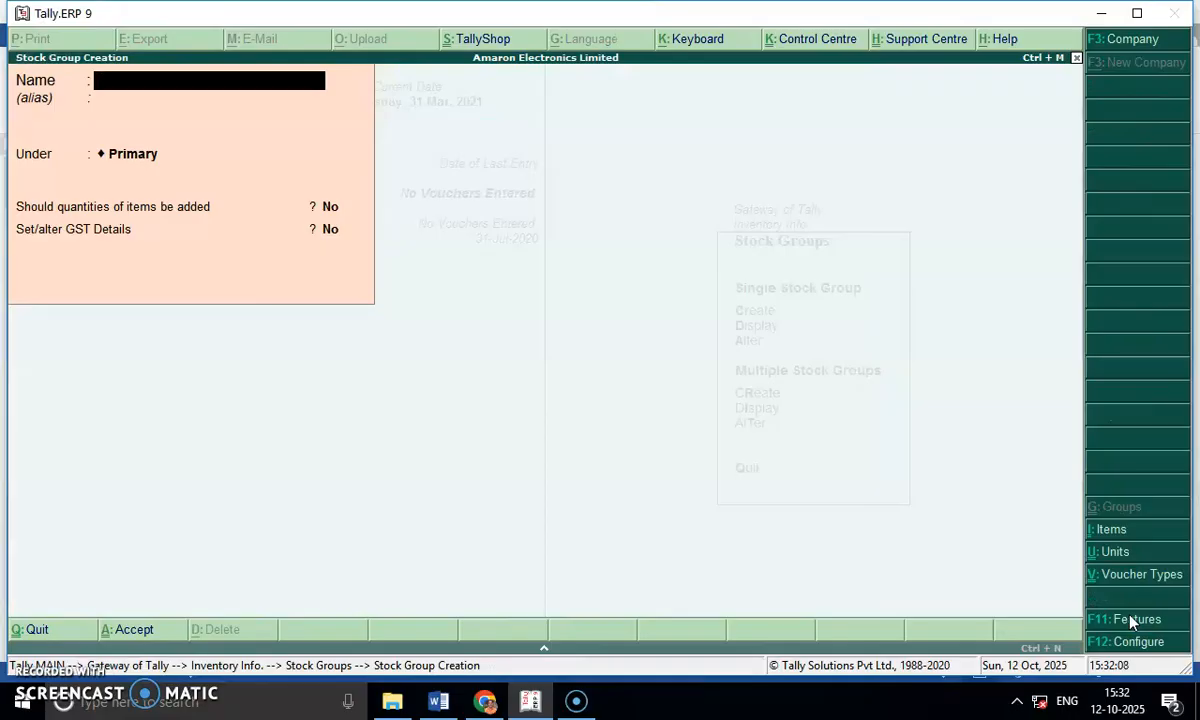
pyautogui.press('Escape')
pyautogui.press('Return')
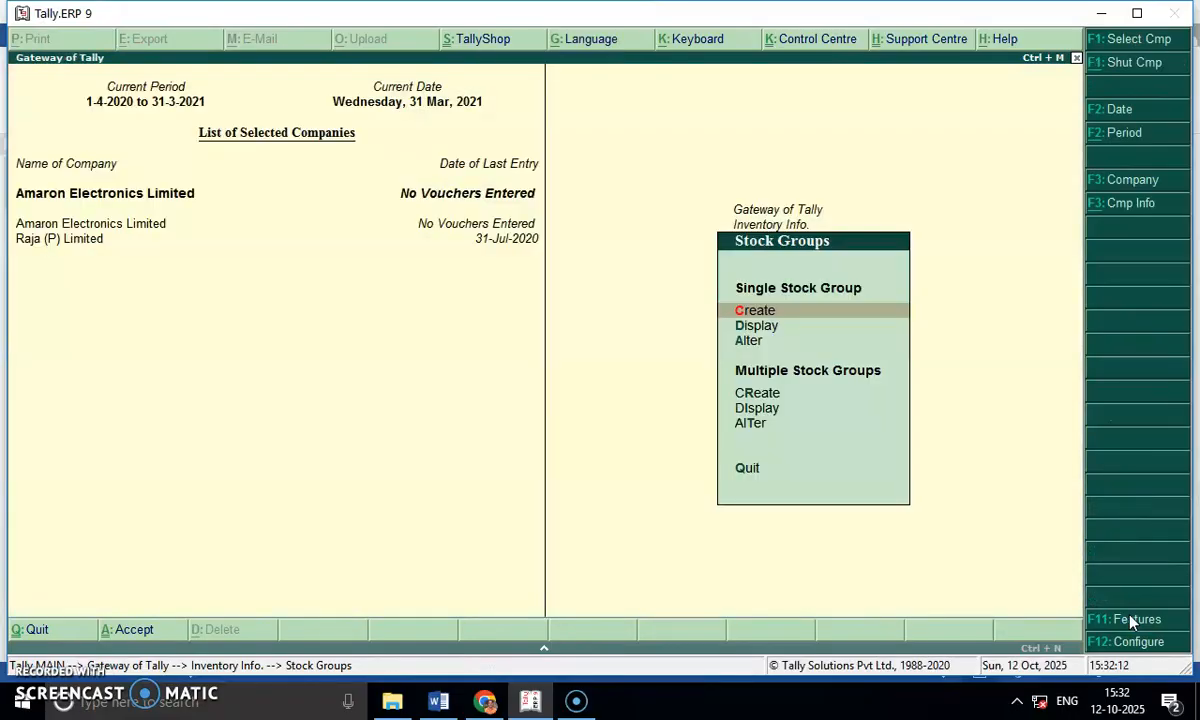
pyautogui.press('Escape')
pyautogui.press('i')
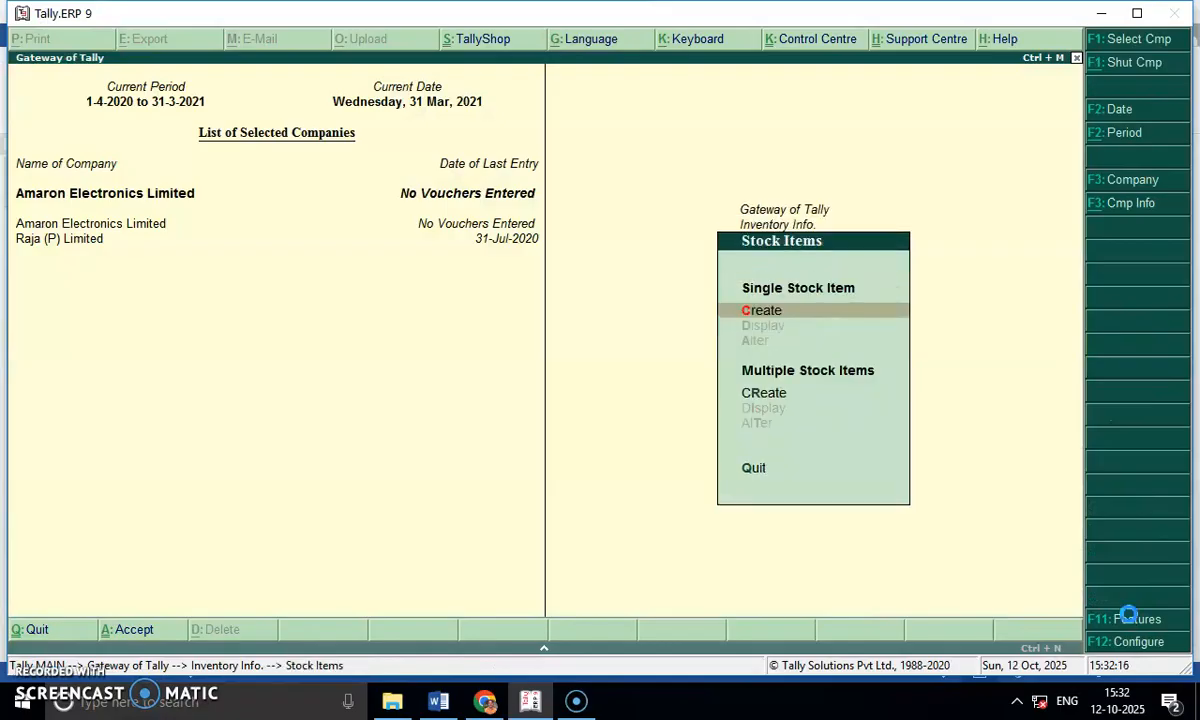
pyautogui.press('Return')
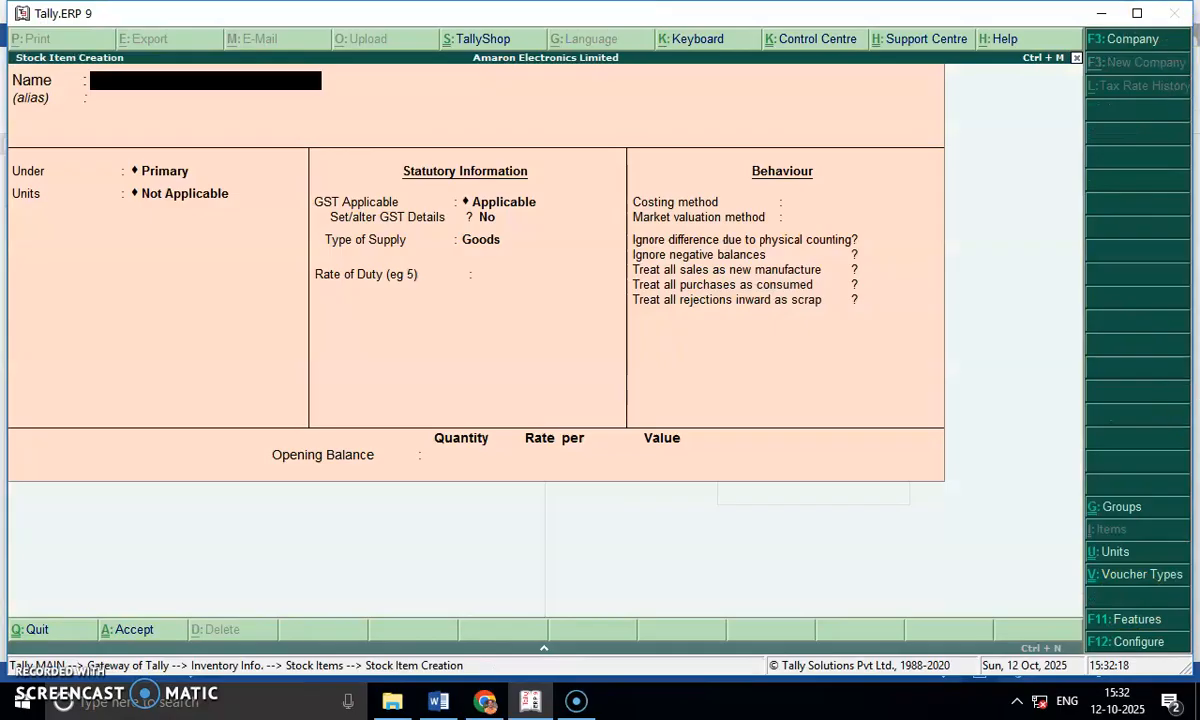
pyautogui.click(1137, 14)
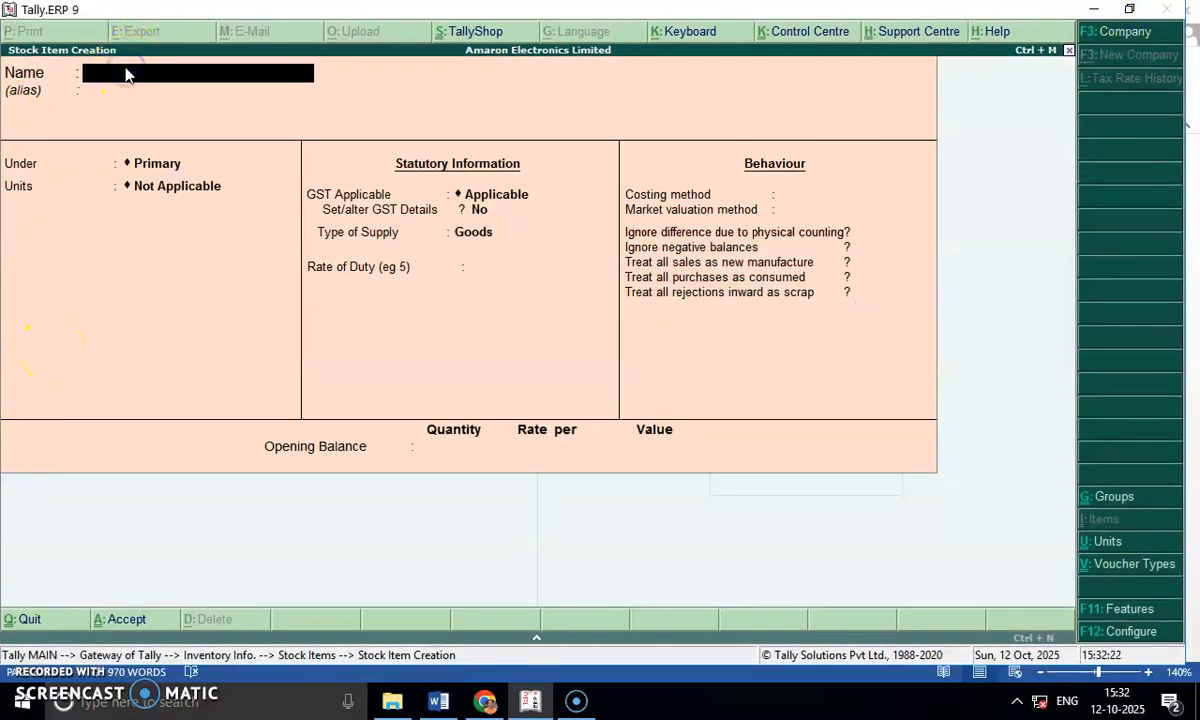
# Switch to the Word question document and review the items sold in the Amaron Electronics sales bill question.
pyautogui.hotkey('alt', 'Tab')
pyautogui.click(271, 232)
pyautogui.moveTo(447, 237); pyautogui.dragTo(561, 262)
pyautogui.moveTo(443, 284); pyautogui.dragTo(527, 284)
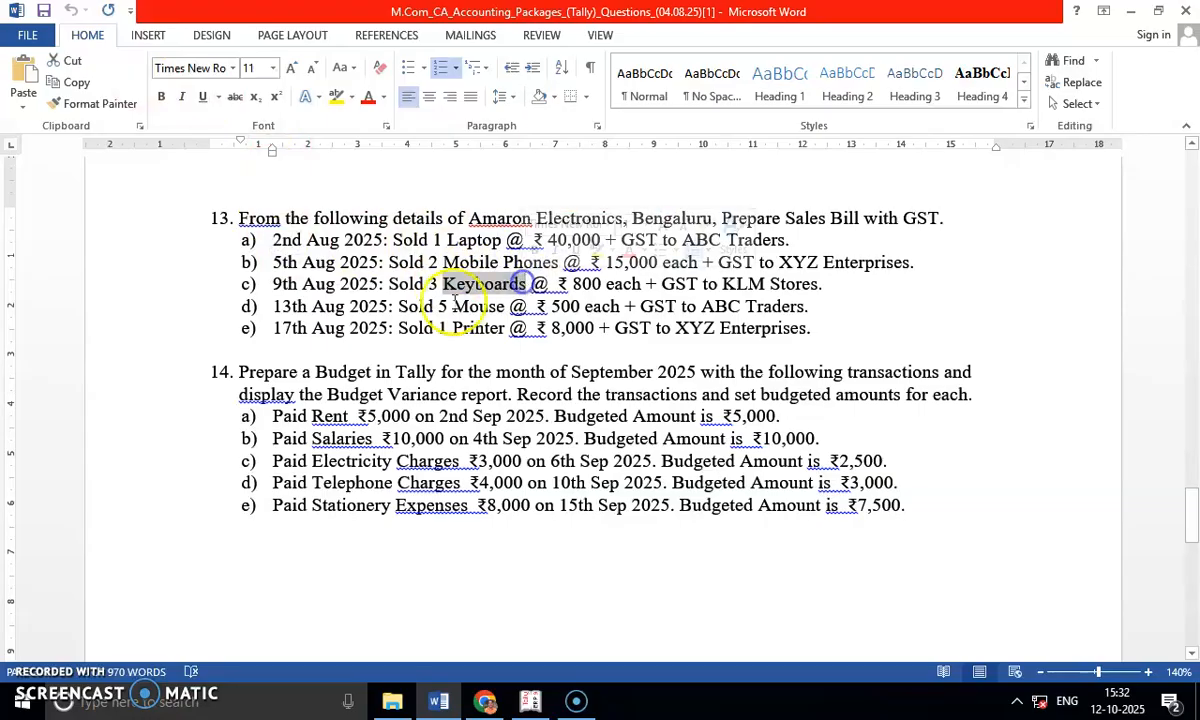
pyautogui.moveTo(453, 306); pyautogui.dragTo(505, 329)
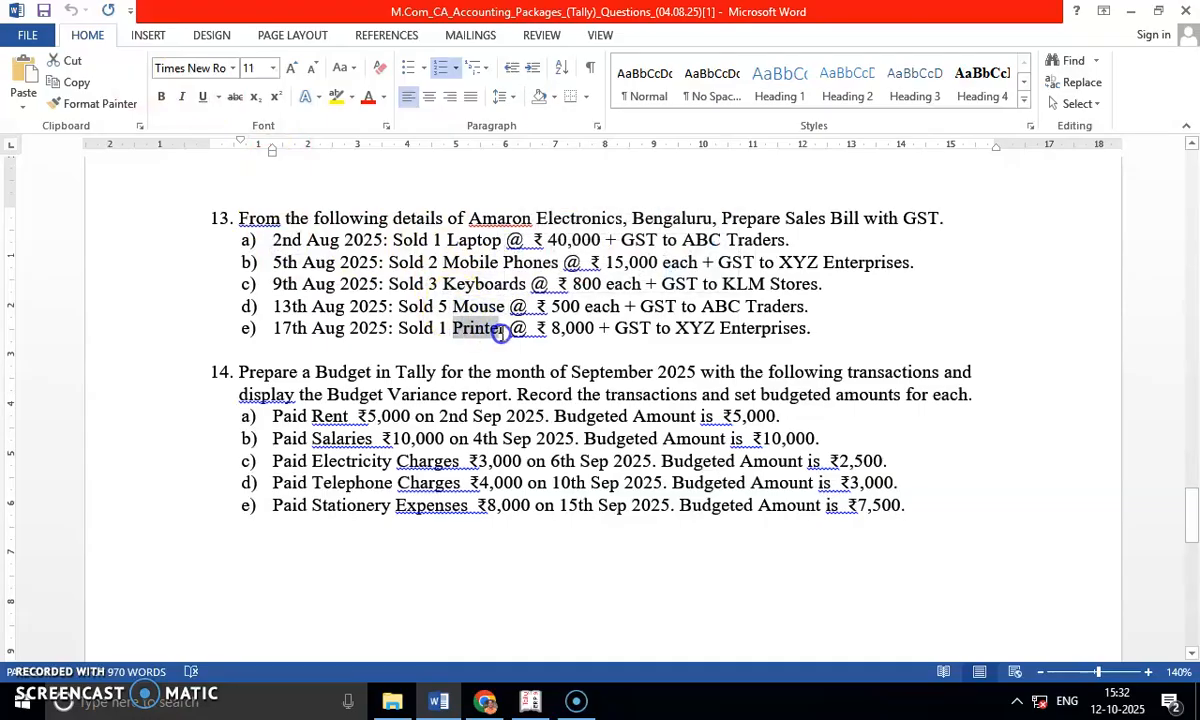
pyautogui.moveTo(448, 240); pyautogui.dragTo(501, 238)
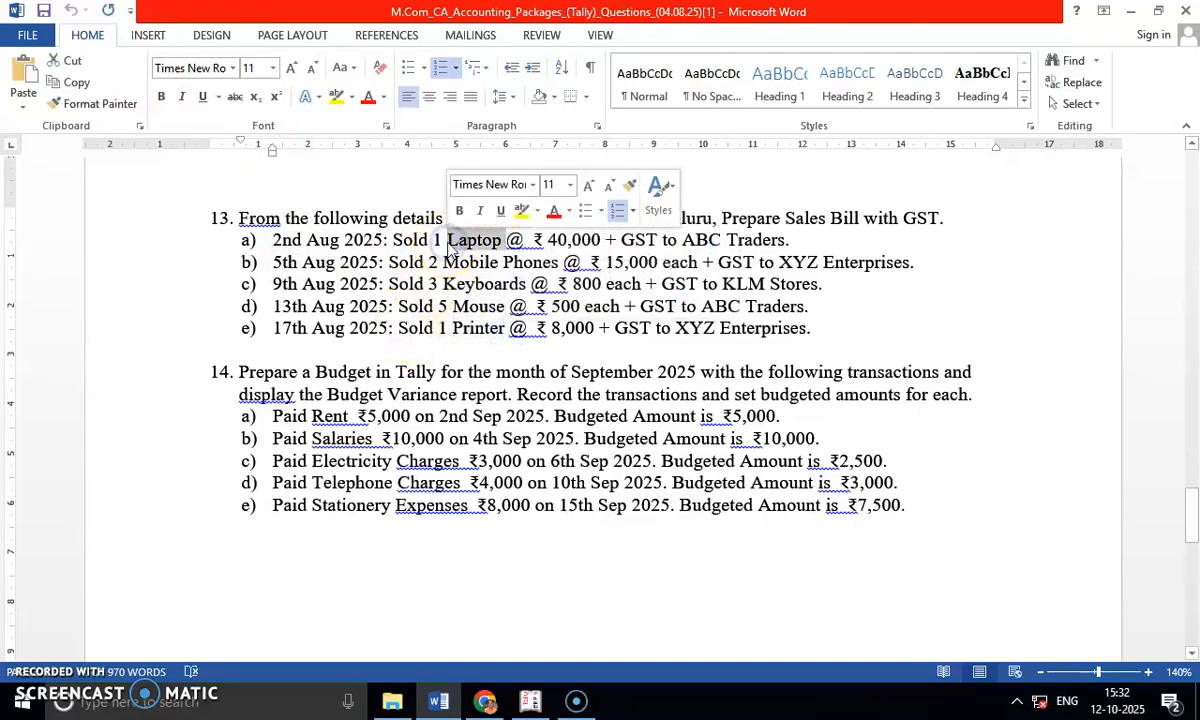
# Switch back to Tally.ERP 9 and start a stock item named Laptop under Electronics with the unit Nos.
pyautogui.hotkey('alt', 'Tab')
pyautogui.write('Laptop')
pyautogui.press('Return')
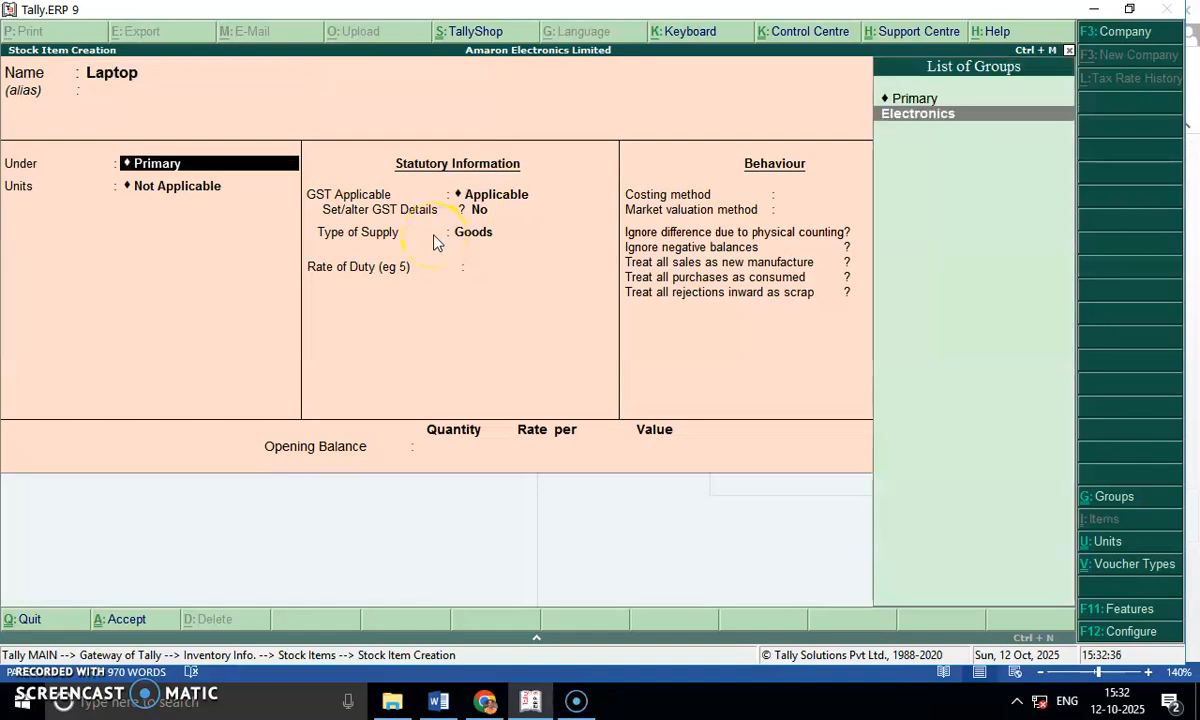
pyautogui.press('Down')
pyautogui.press('Return')
pyautogui.press('Down')
pyautogui.press('Return')
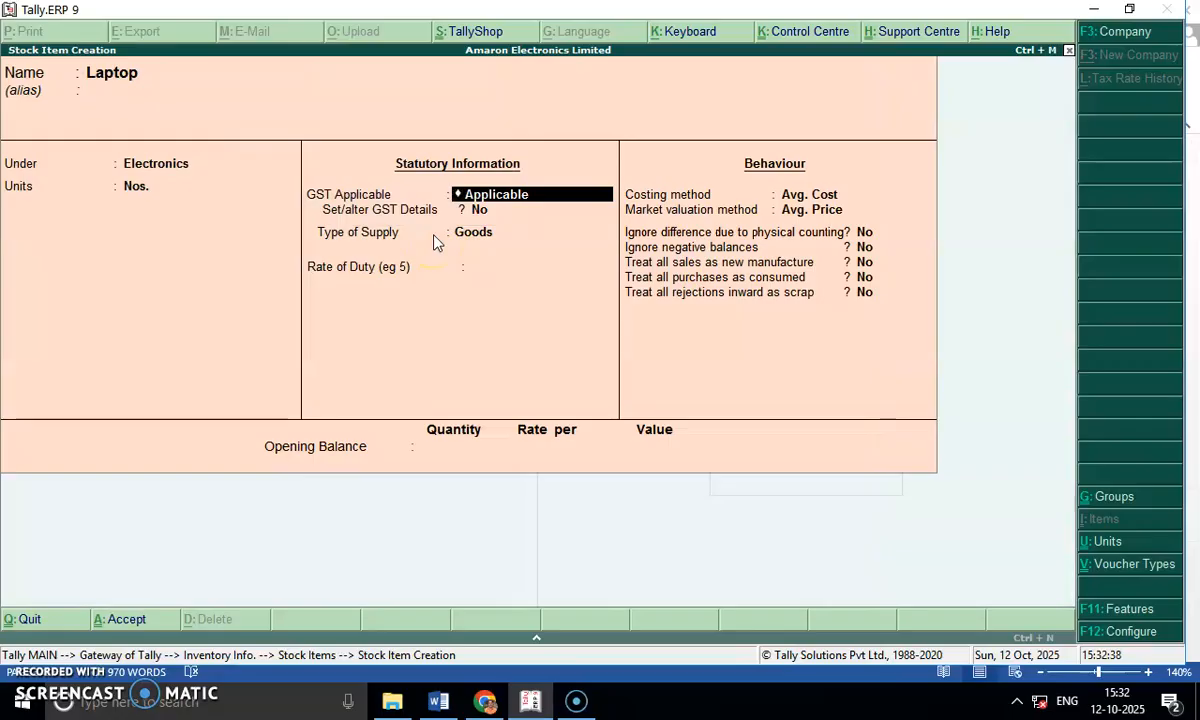
# Set the Laptop item's GST details to On Value and Taxable, with 18% integrated tax and no cess.
pyautogui.press('Return')
pyautogui.write('y')
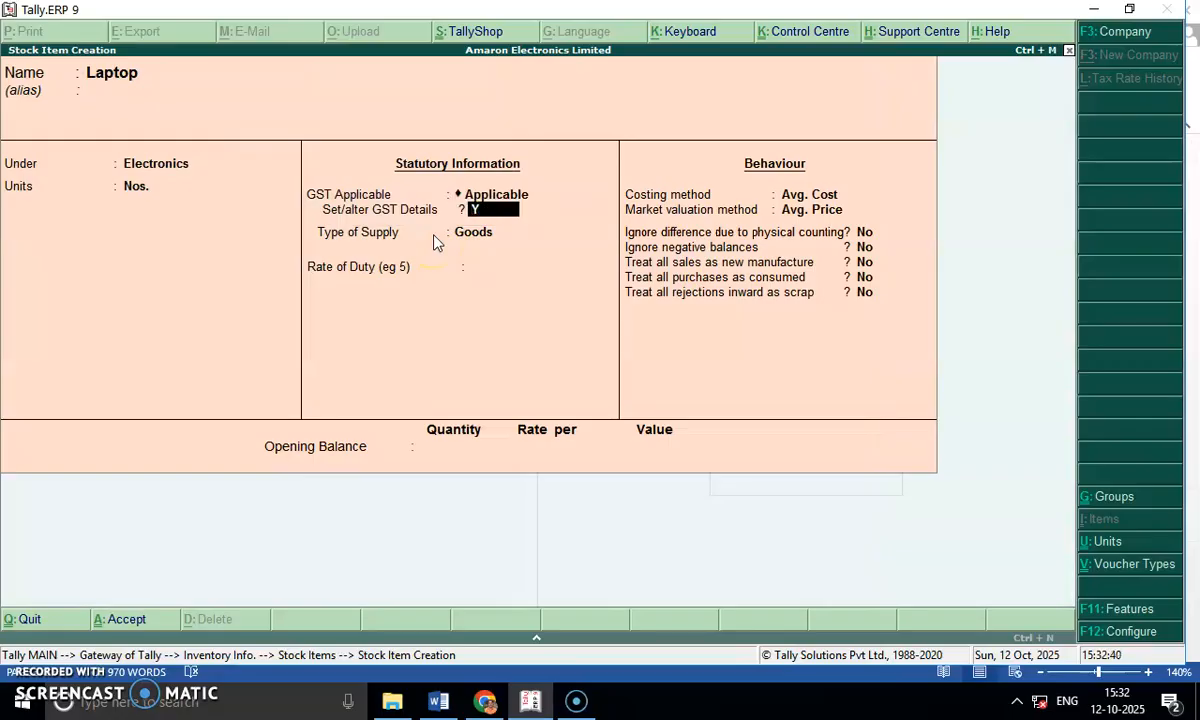
pyautogui.press('Return')
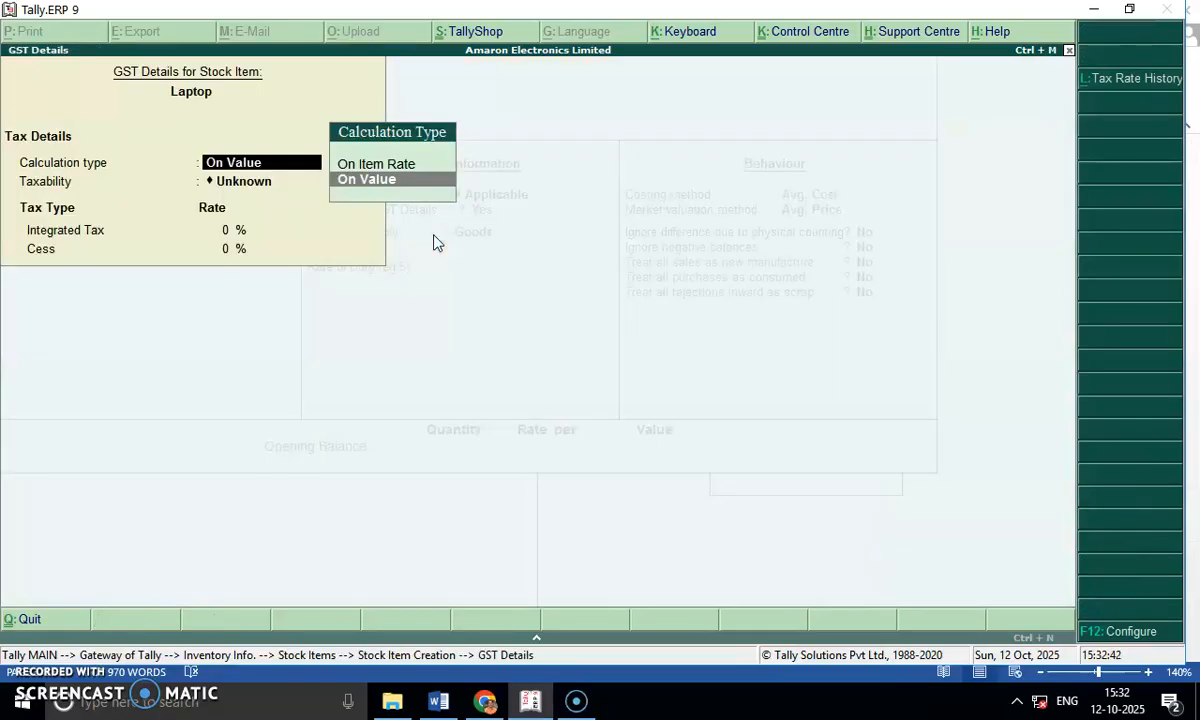
pyautogui.press('Return')
pyautogui.press('Down')
pyautogui.press('Down')
pyautogui.press('Down')
pyautogui.press('Return')
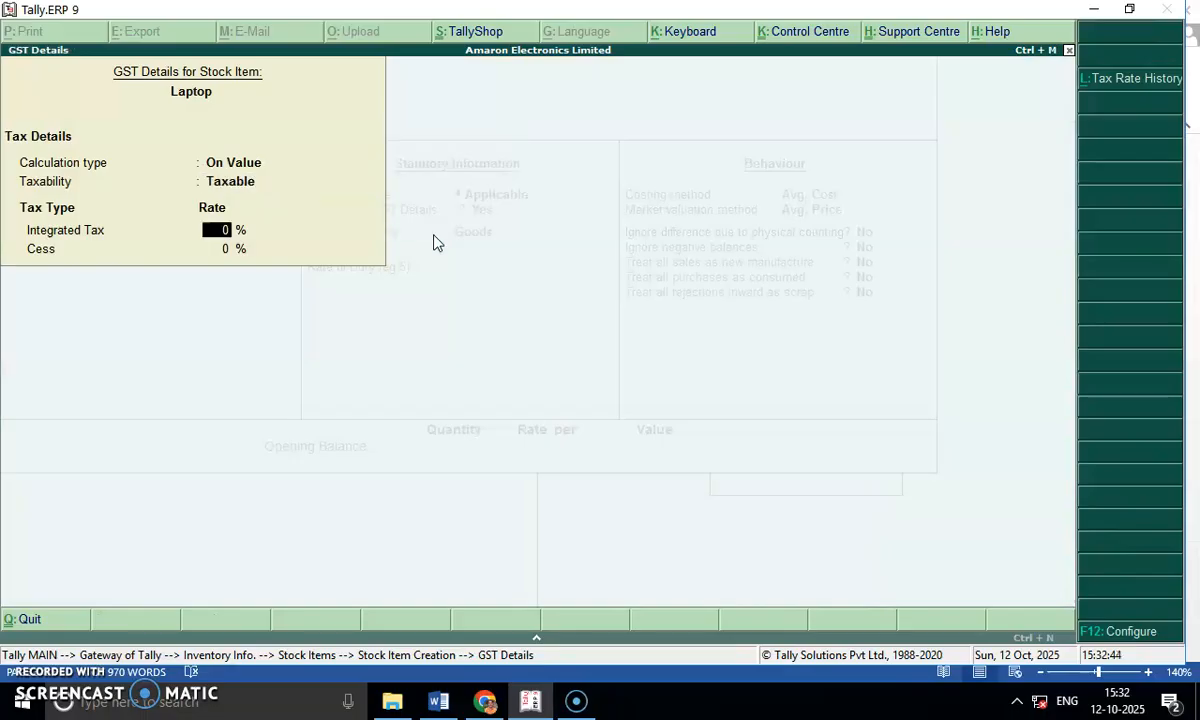
pyautogui.write('18')
pyautogui.press('Return')
# Keep Laptop's supply type as Goods, set its rate of duty to 18, and save the item with default behaviour settings.
pyautogui.press('Return')
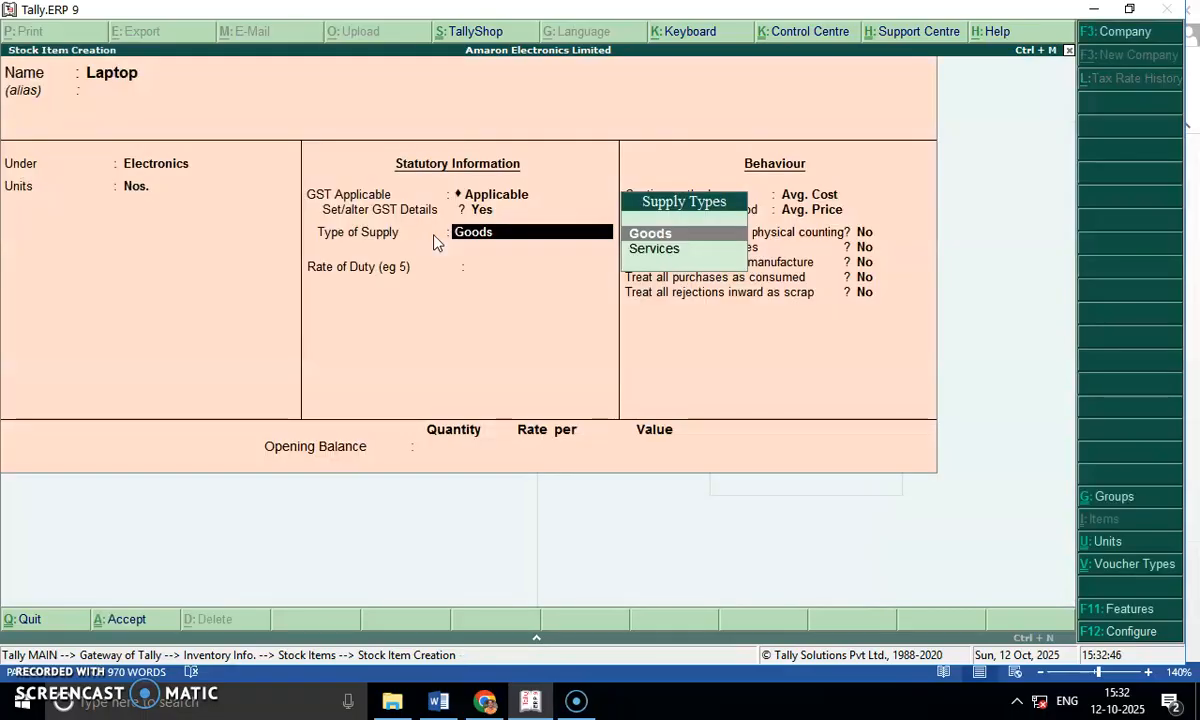
pyautogui.press('Return')
pyautogui.write('18')
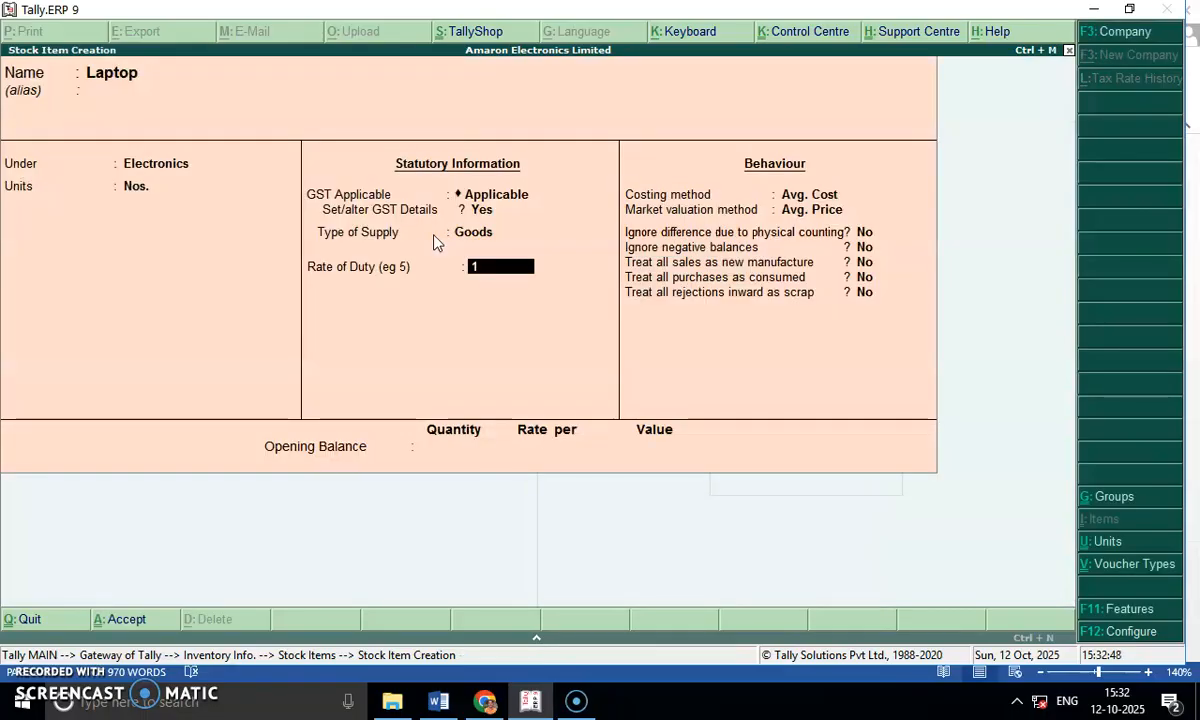
pyautogui.press('Return')
pyautogui.press('Return')
pyautogui.press('Return')
pyautogui.press('Return')
pyautogui.press('Return')
pyautogui.press('Return')
pyautogui.press('Return')
pyautogui.press('Return')
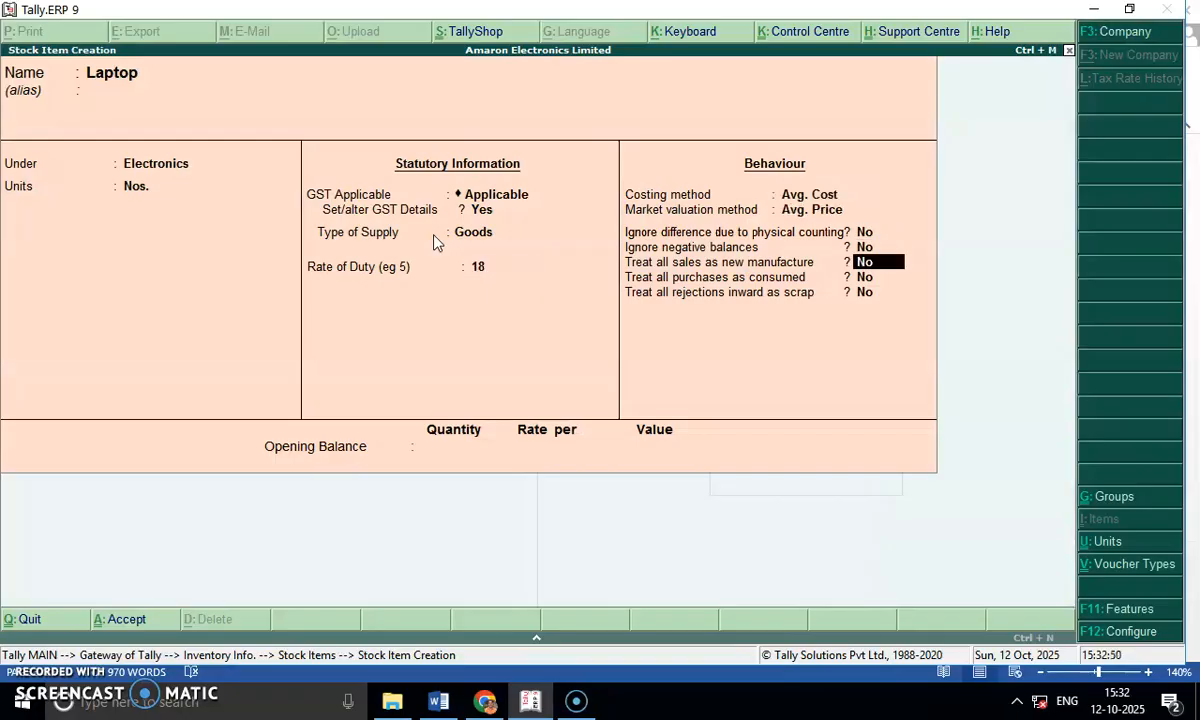
pyautogui.press('Return')
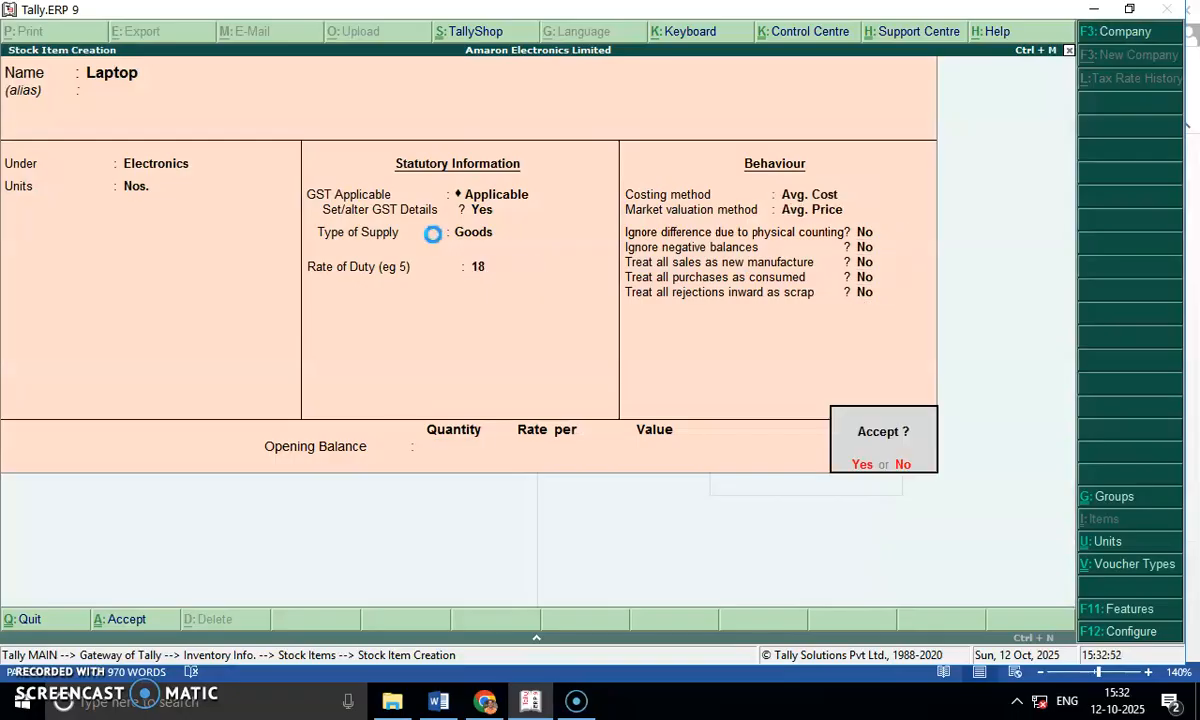
pyautogui.press('Return')
# Check the 5th August sale in the Word document, and name the new Tally stock item Mobile Phones.
pyautogui.hotkey('alt', 'Tab')
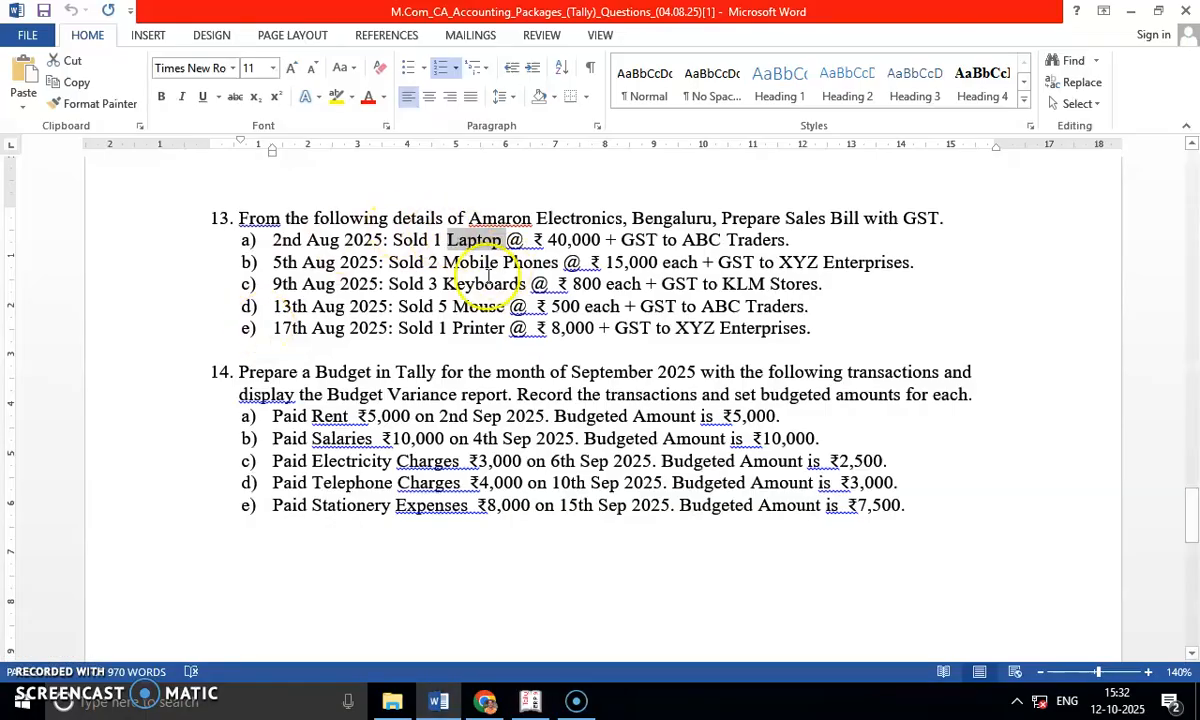
pyautogui.moveTo(446, 263); pyautogui.dragTo(535, 270)
pyautogui.hotkey('alt', 'Tab')
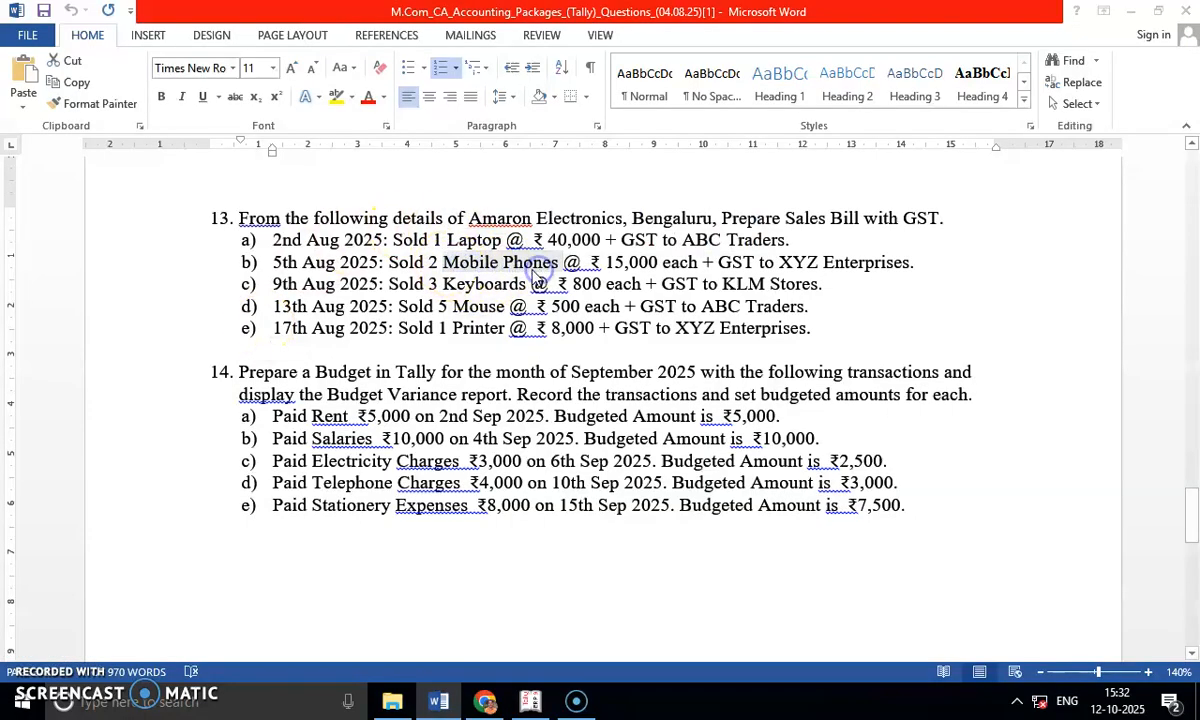
pyautogui.write('Mobile Phones')
pyautogui.press('Return')
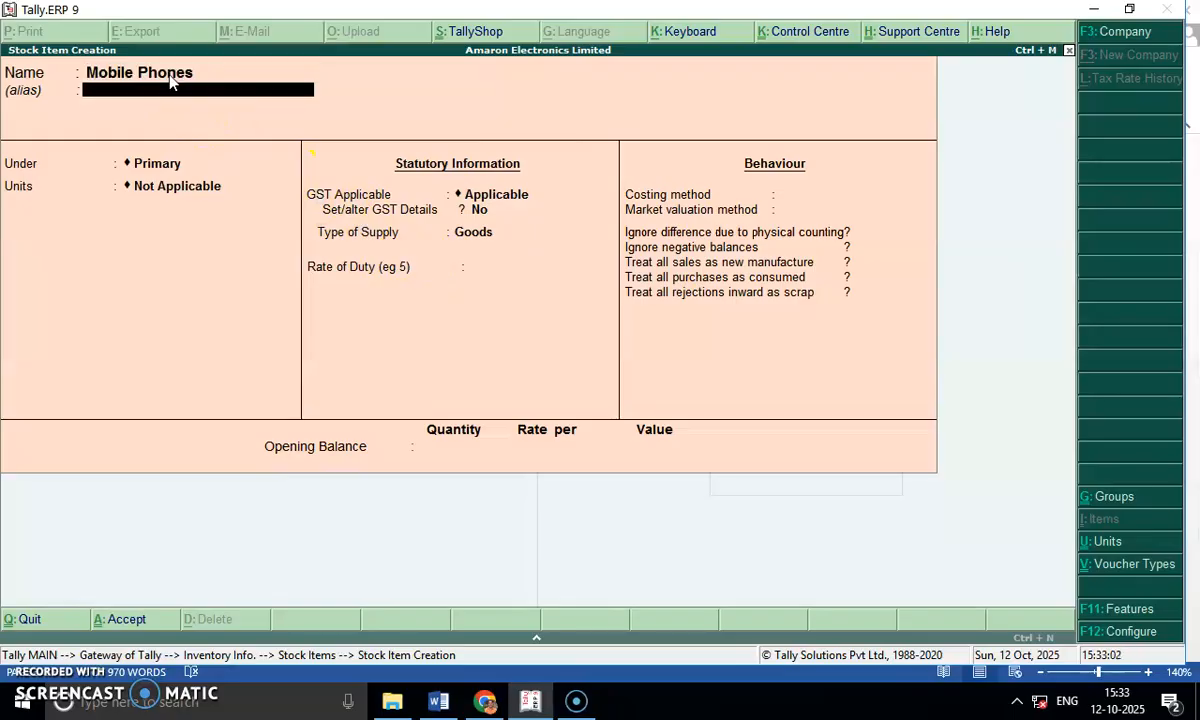
# Place the Mobile Phones item under the Electronics group with Nos. as its unit.
pyautogui.press('Return')
pyautogui.press('Down')
pyautogui.press('Return')
pyautogui.press('Down')
# Set the Mobile Phones item's GST details to On Value and Taxable, with 18% integrated tax and no cess.
pyautogui.press('Return')
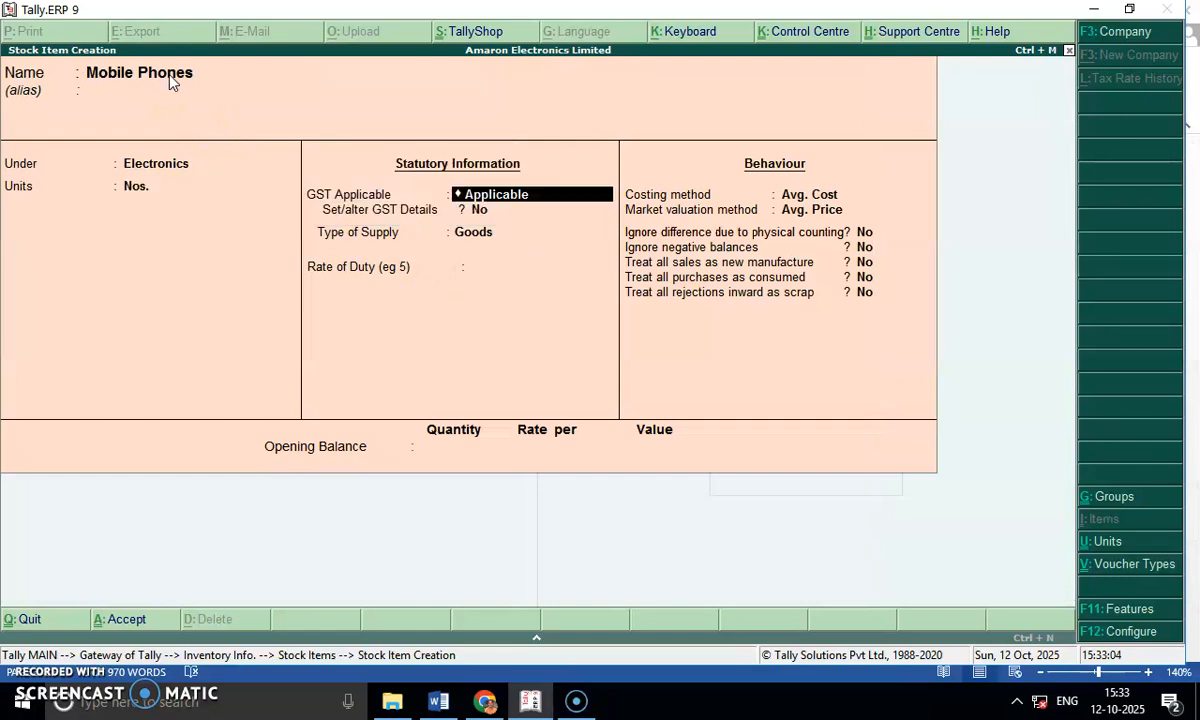
pyautogui.press('Return')
pyautogui.press('y')
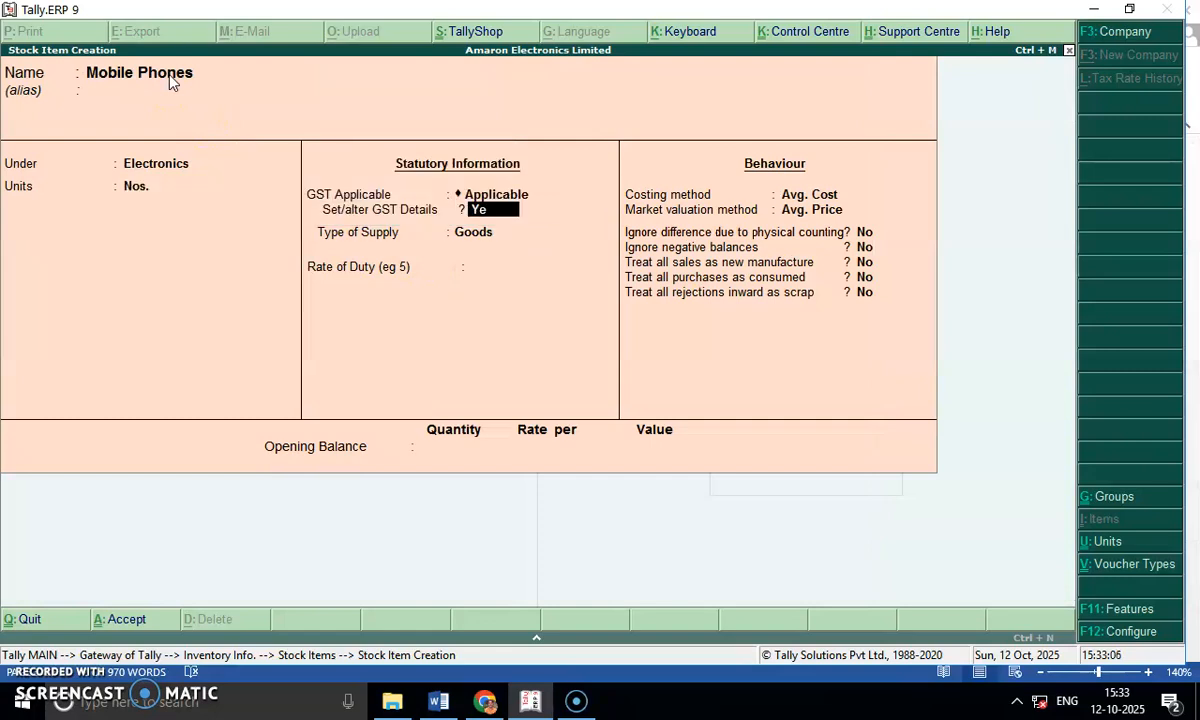
pyautogui.press('Return')
pyautogui.press('Return')
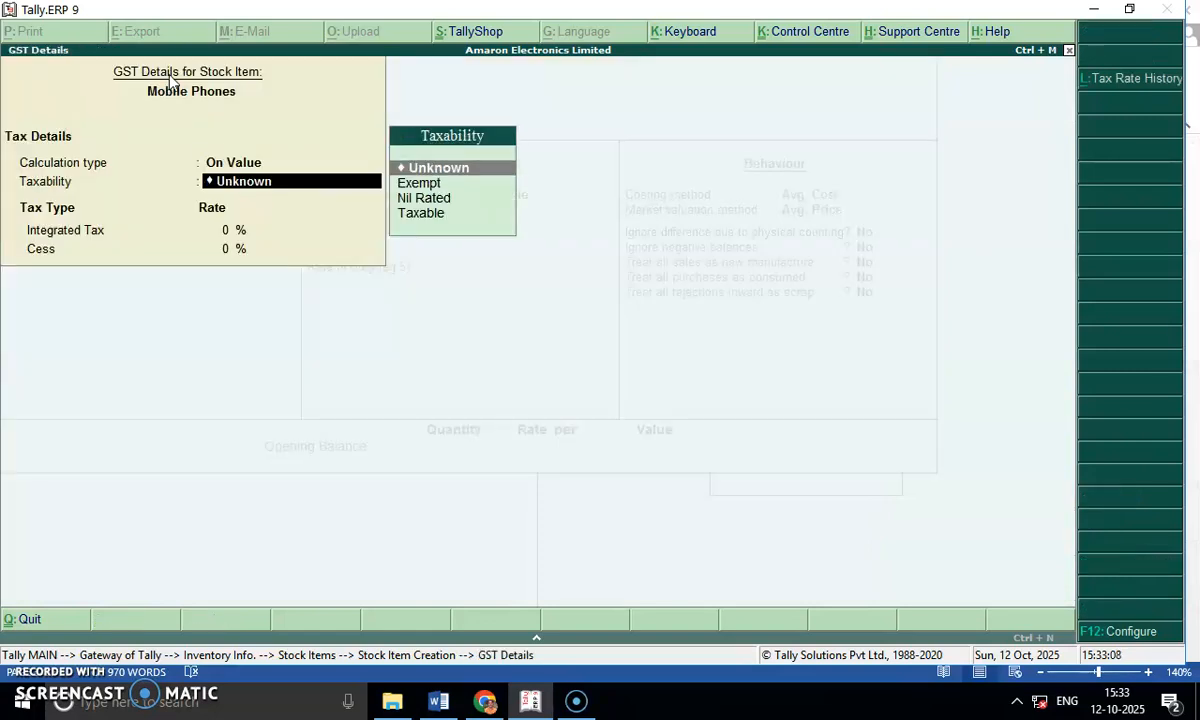
pyautogui.press('Down')
pyautogui.press('Down')
pyautogui.press('Down')
pyautogui.press('Return')
pyautogui.write('18')
# Keep Mobile Phones as Goods, set its rate of duty to 18, and save the item with default behaviour settings.
pyautogui.press('Return')
pyautogui.press('Return')
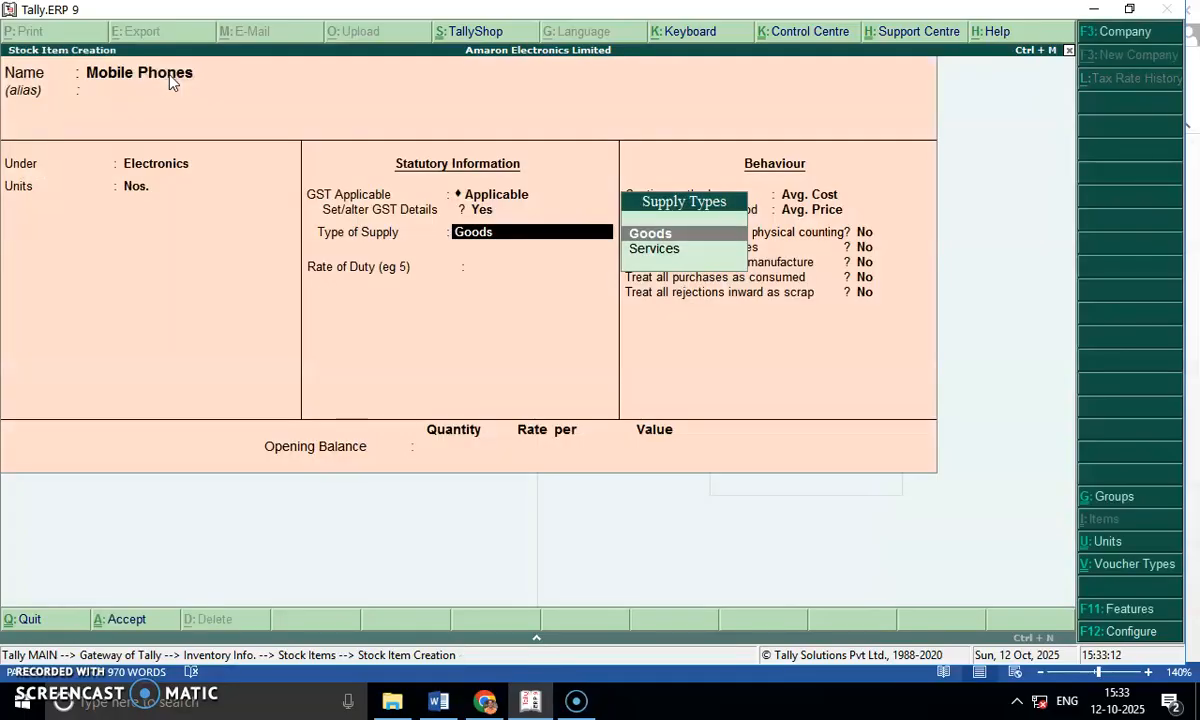
pyautogui.press('Return')
pyautogui.press('Return')
pyautogui.press('Return')
pyautogui.press('Return')
pyautogui.press('Return')
pyautogui.press('Return')
pyautogui.press('Return')
pyautogui.press('Return')
pyautogui.press('Return')
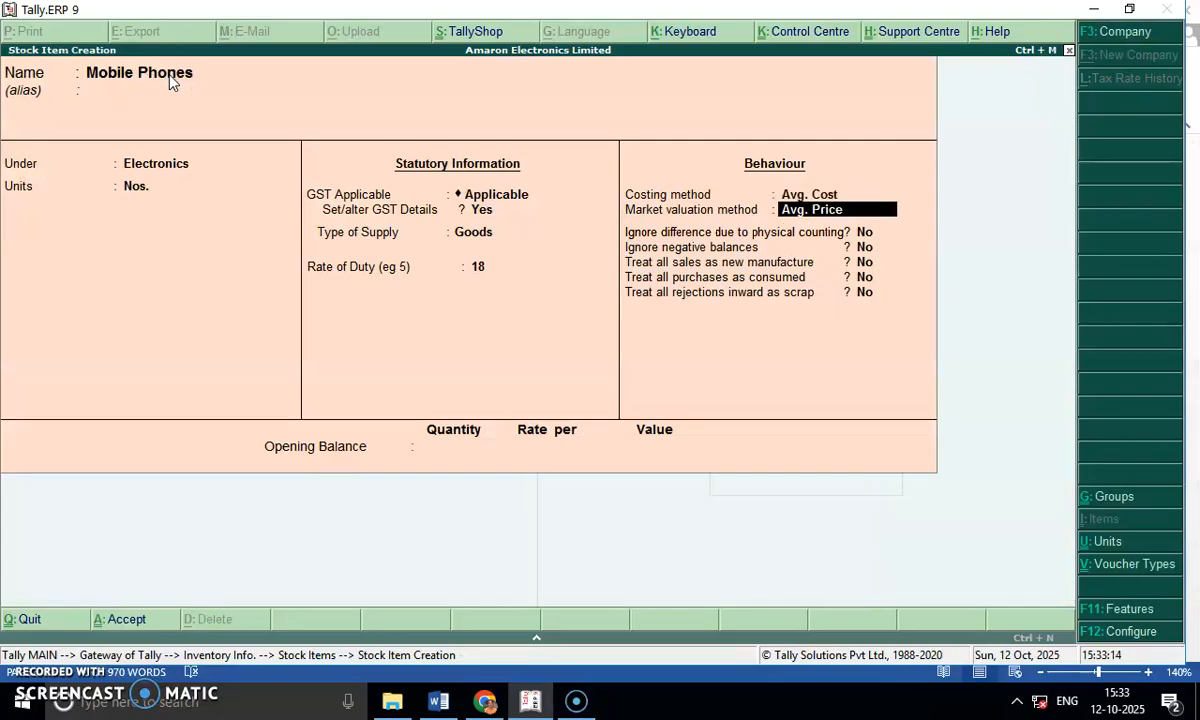
pyautogui.press('Return')
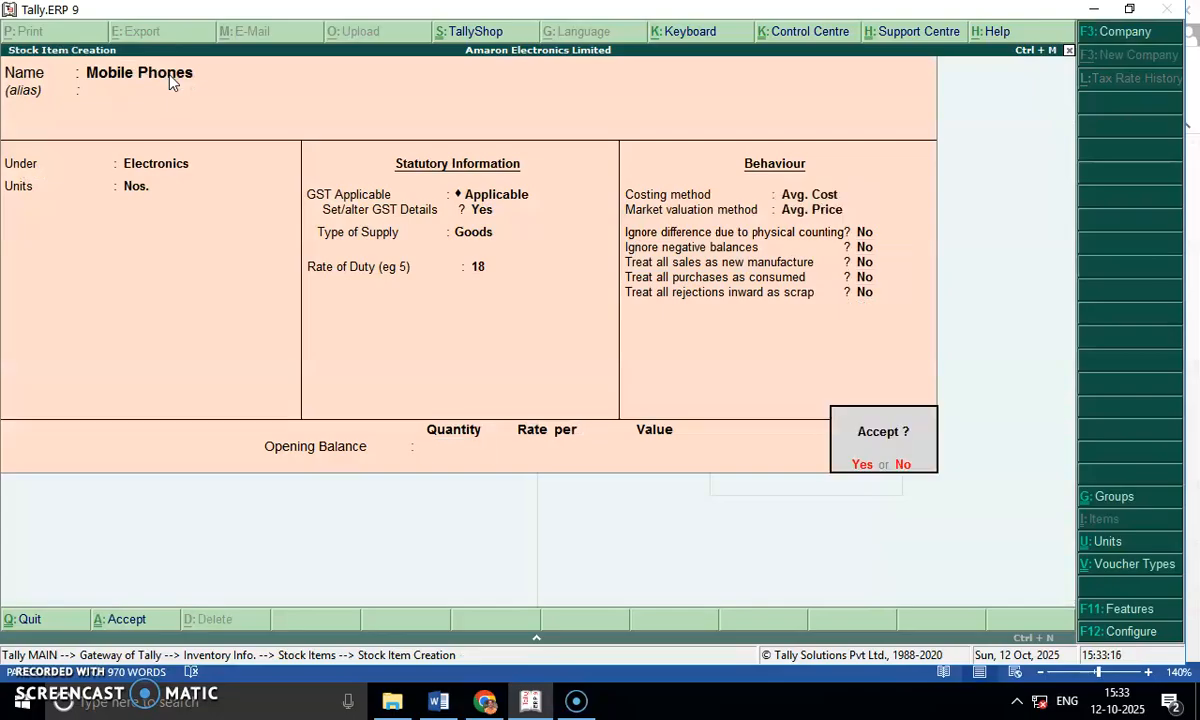
# Check the 9th August sale in Word, and start a Tally stock item named Keyboards under Electronics with the unit Nos.
pyautogui.hotkey('alt', 'Tab')
pyautogui.moveTo(443, 284); pyautogui.dragTo(524, 285)
pyautogui.hotkey('alt', 'Tab')
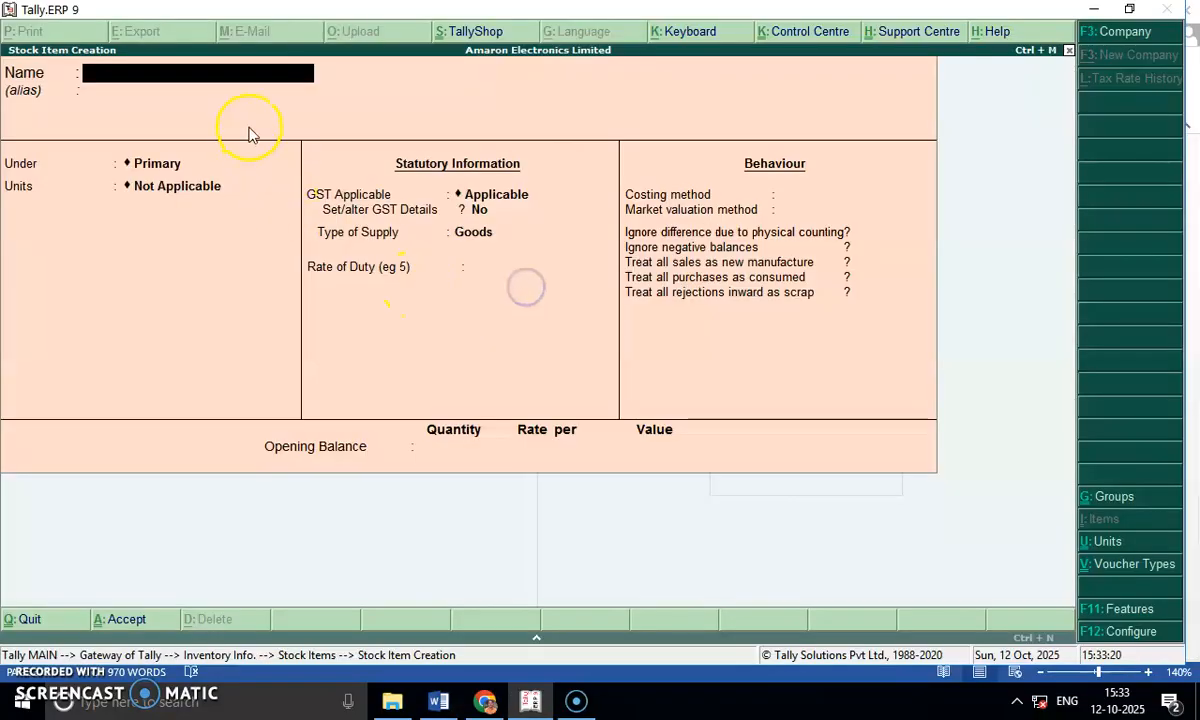
pyautogui.write('Keyboards')
pyautogui.press('Return')
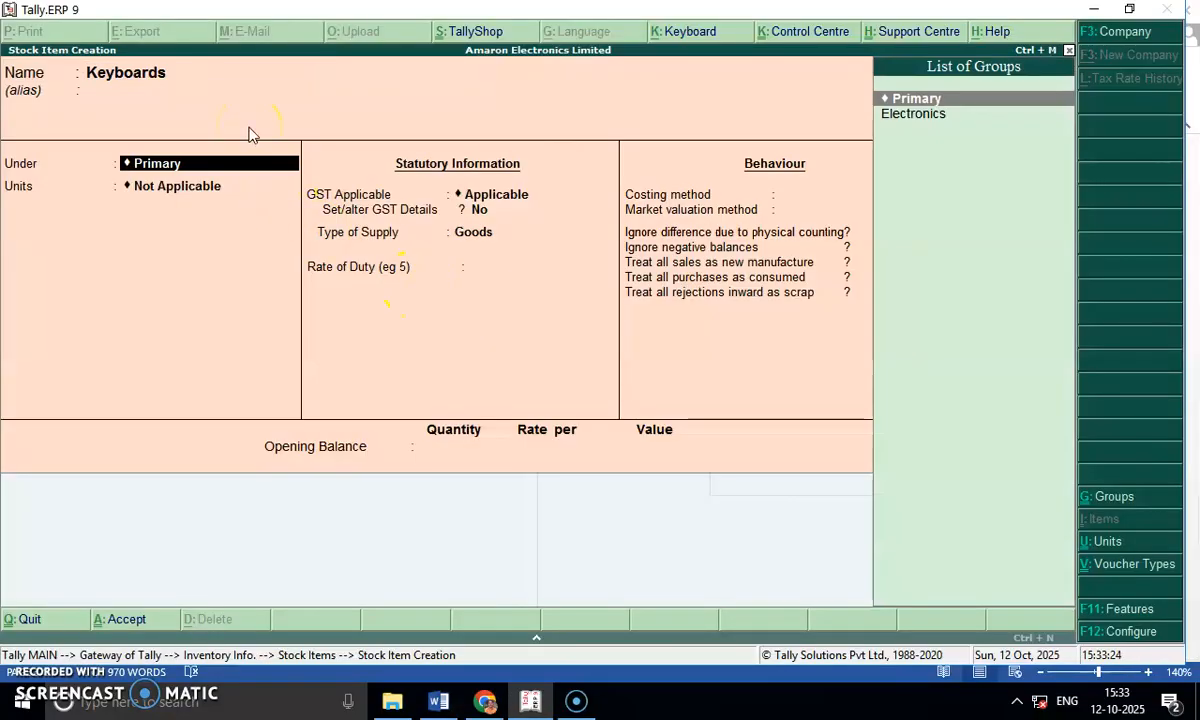
pyautogui.press('Down')
pyautogui.press('Return')
# Set the Keyboards item's GST details to On Value and Taxable, with 18% integrated tax and no cess.
pyautogui.press('Return')
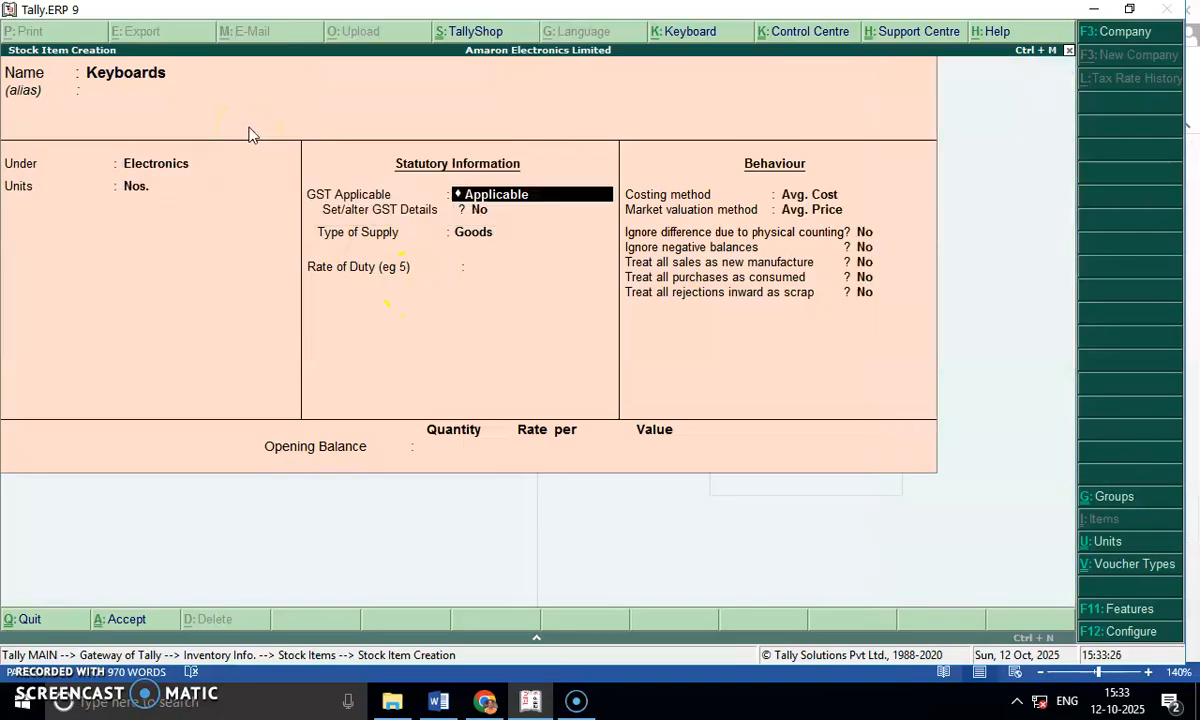
pyautogui.press('Return')
pyautogui.press('y')
pyautogui.press('Return')
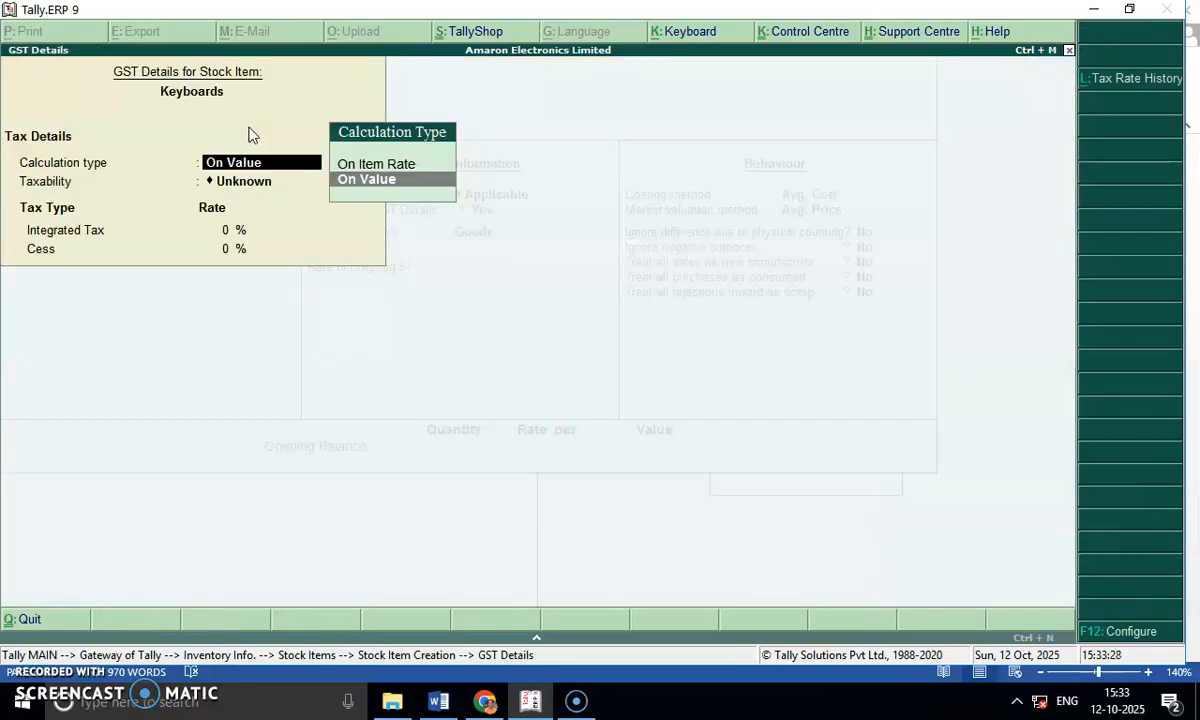
pyautogui.press('Return')
pyautogui.press('Down')
pyautogui.press('Down')
pyautogui.press('Down')
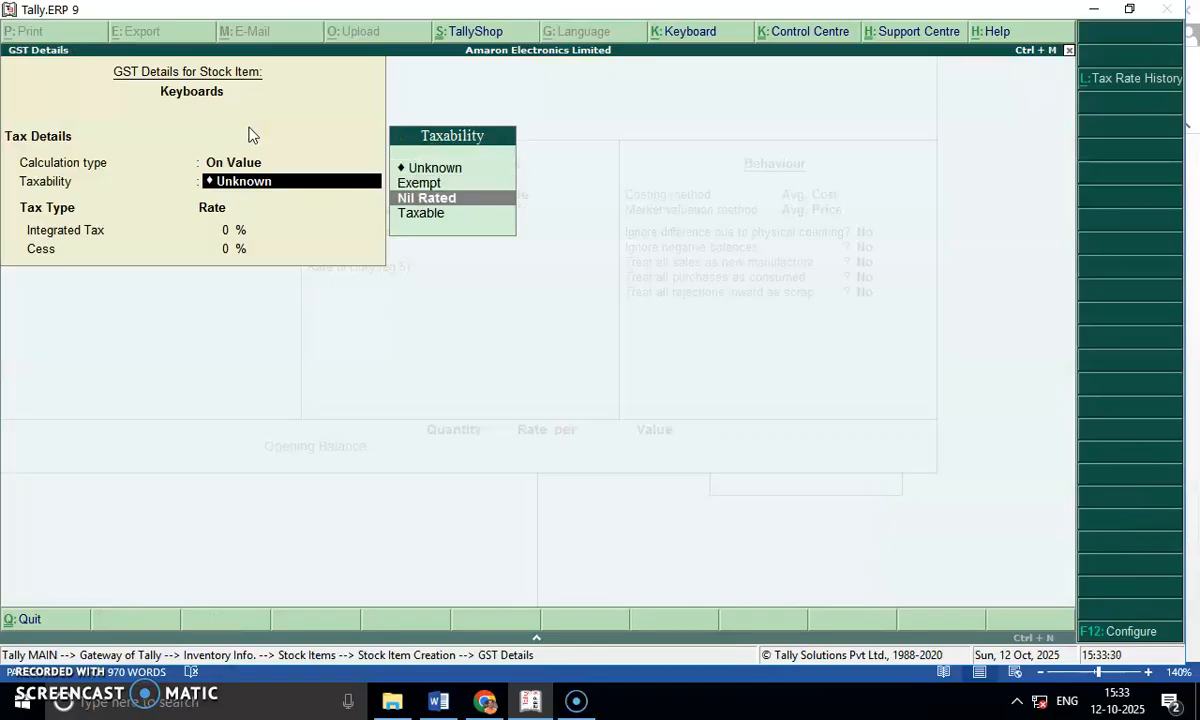
pyautogui.press('Return')
pyautogui.write('18')
pyautogui.press('Return')
# Keep Keyboards as Goods, set its rate of duty to 18, and save the item with default behaviour settings.
pyautogui.press('Return')
pyautogui.press('Return')
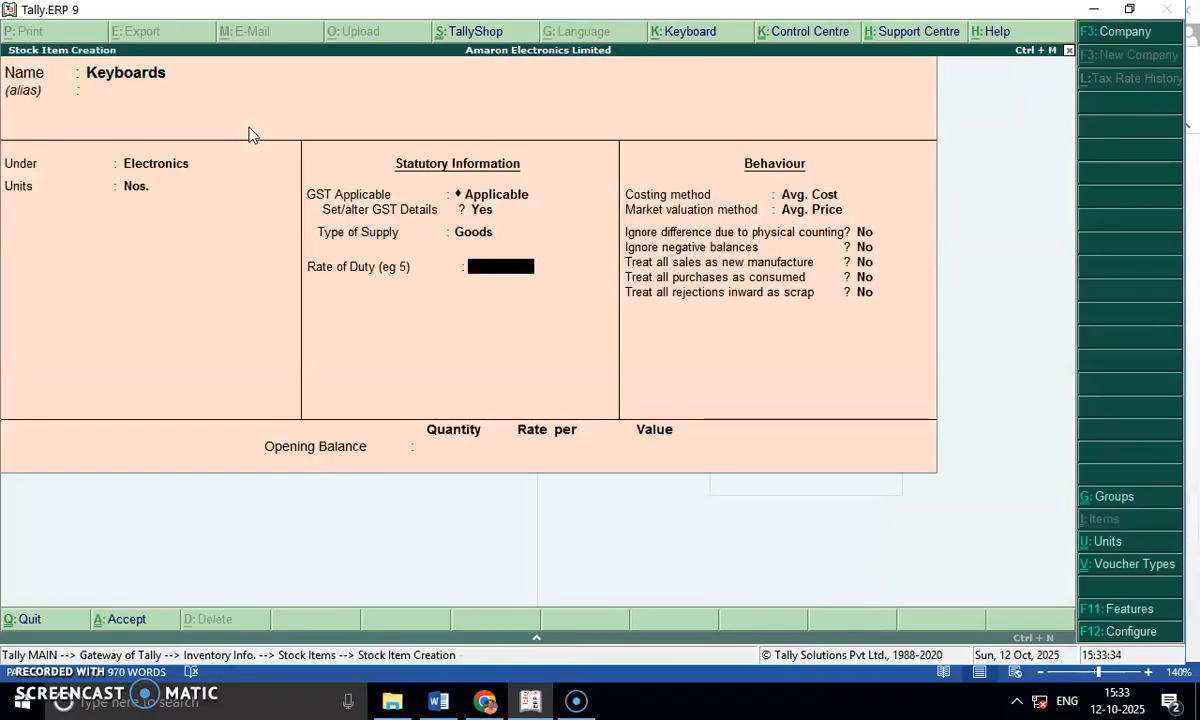
pyautogui.write('18')
pyautogui.press('Return')
pyautogui.press('Return')
pyautogui.press('Return')
pyautogui.press('Return')
pyautogui.press('Return')
pyautogui.press('Return')
pyautogui.press('Return')
pyautogui.press('Return')
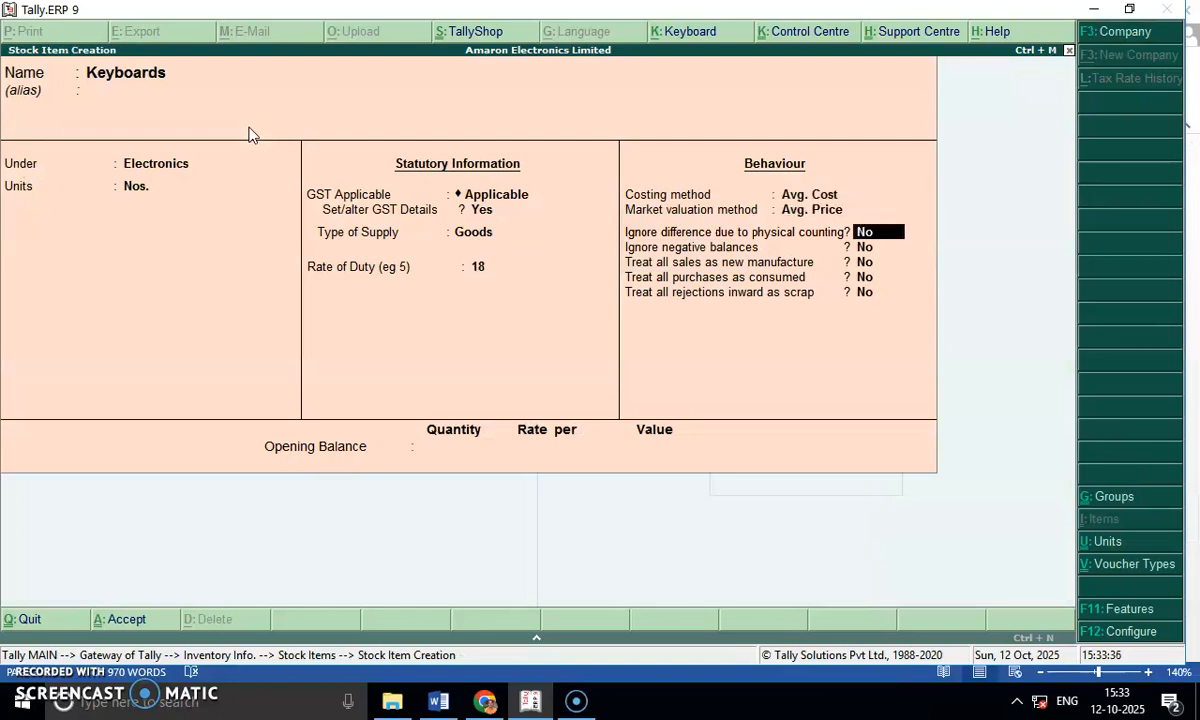
pyautogui.press('Return')
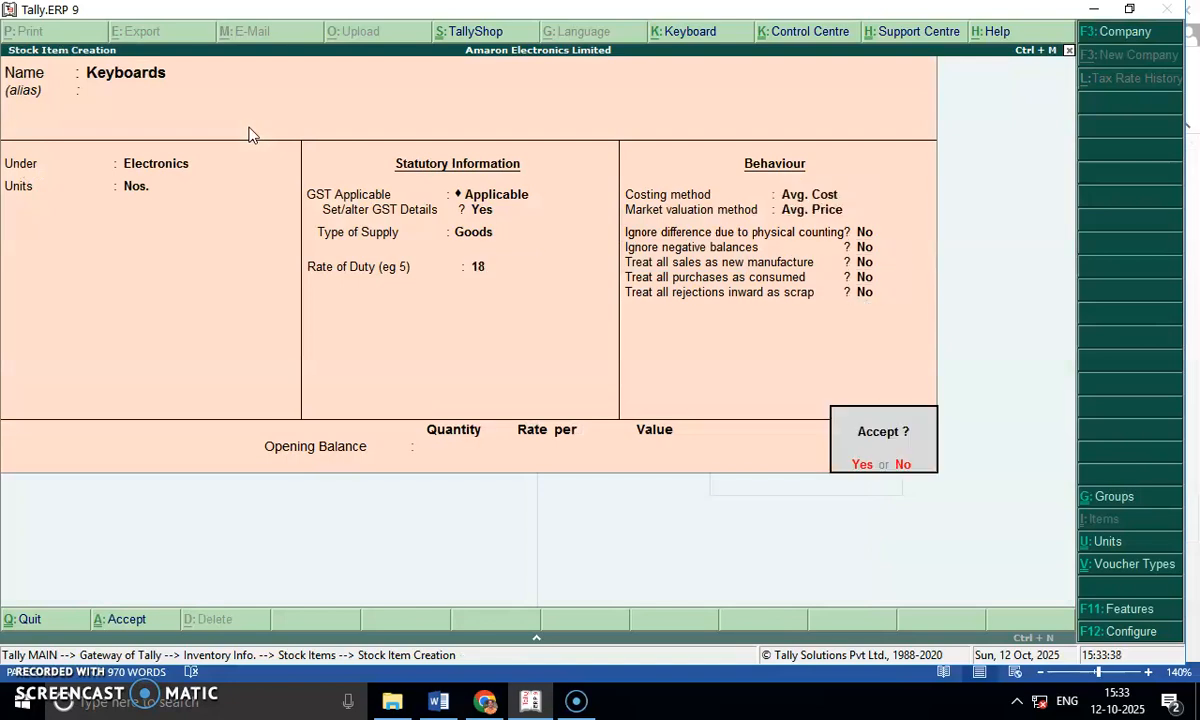
# Check the 13th August sale in Word, and start a Tally stock item named Mouse under Electronics with the unit Nos.
pyautogui.press('Return')
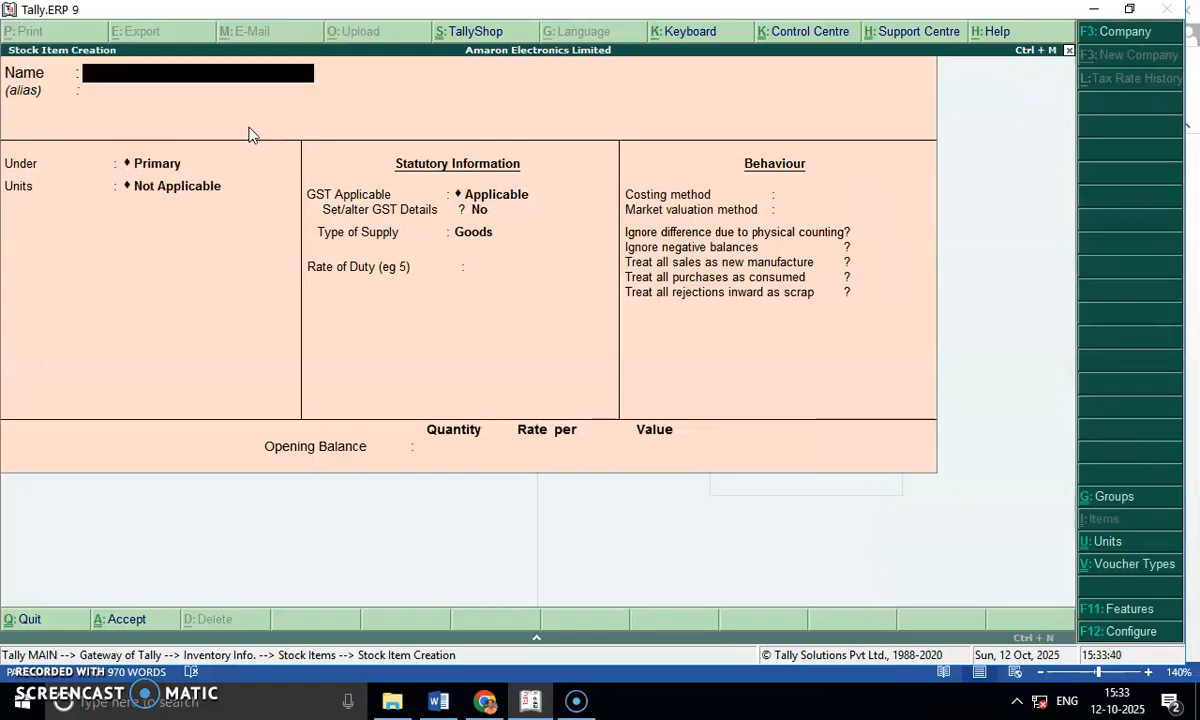
pyautogui.hotkey('alt', 'Tab')
pyautogui.moveTo(453, 306); pyautogui.dragTo(504, 308)
pyautogui.hotkey('alt', 'Tab')
pyautogui.write('Mouse')
pyautogui.press('Return')
pyautogui.press('Down')
pyautogui.press('Return')
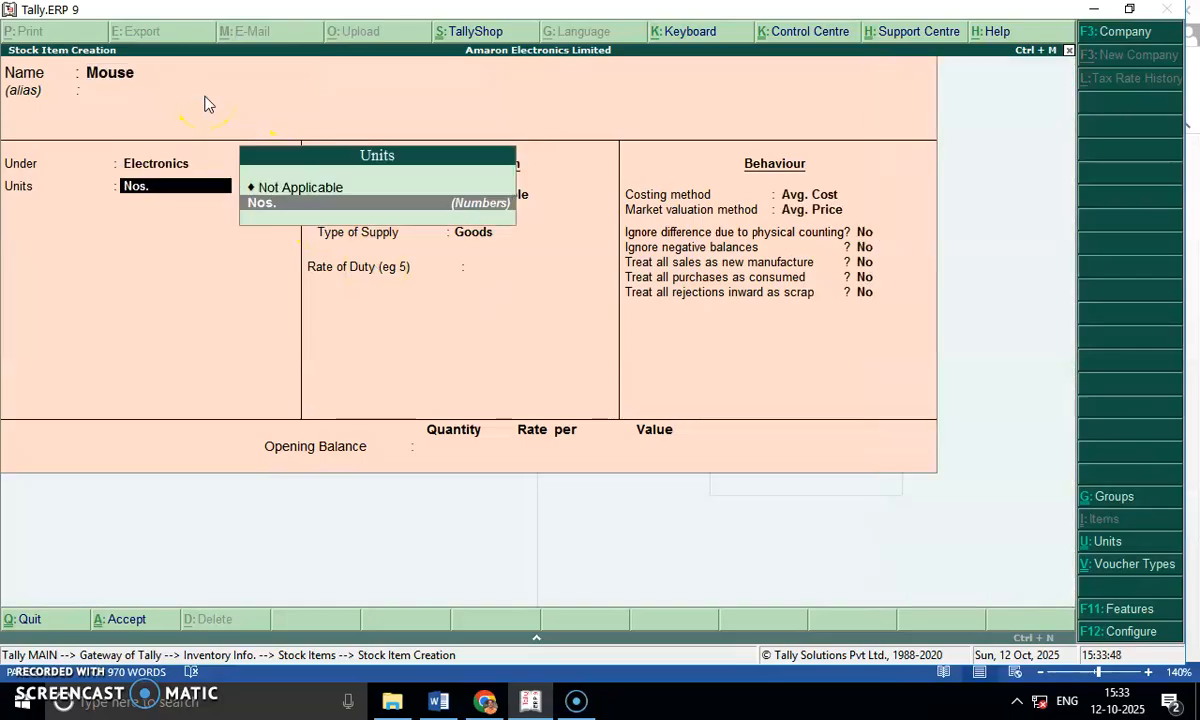
# Set the Mouse item's GST details to On Value and Taxable, with 18% integrated tax and no cess.
pyautogui.press('Return')
pyautogui.press('Return')
pyautogui.press('y')
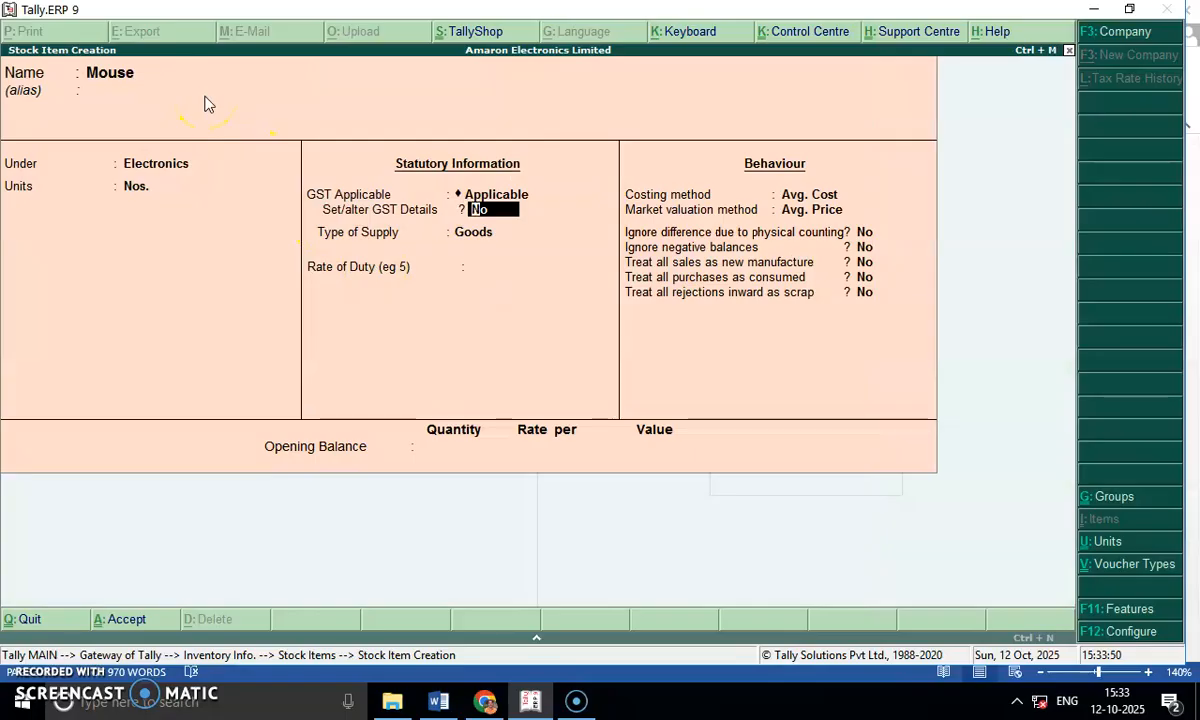
pyautogui.press('Return')
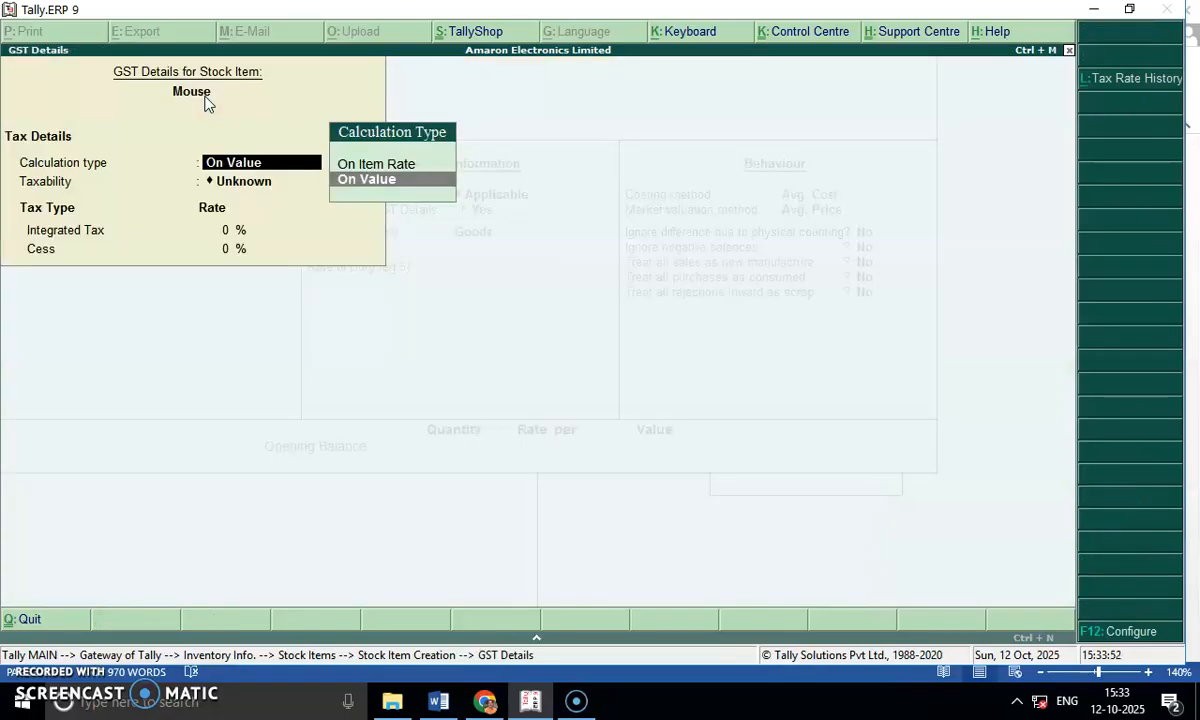
pyautogui.press('Return')
pyautogui.press('Down')
pyautogui.press('Down')
pyautogui.press('Down')
pyautogui.press('Return')
pyautogui.write('18')
# Keep Mouse as Goods, set its rate of duty to 18, and save the item with default behaviour settings.
pyautogui.press('Return')
pyautogui.press('Return')
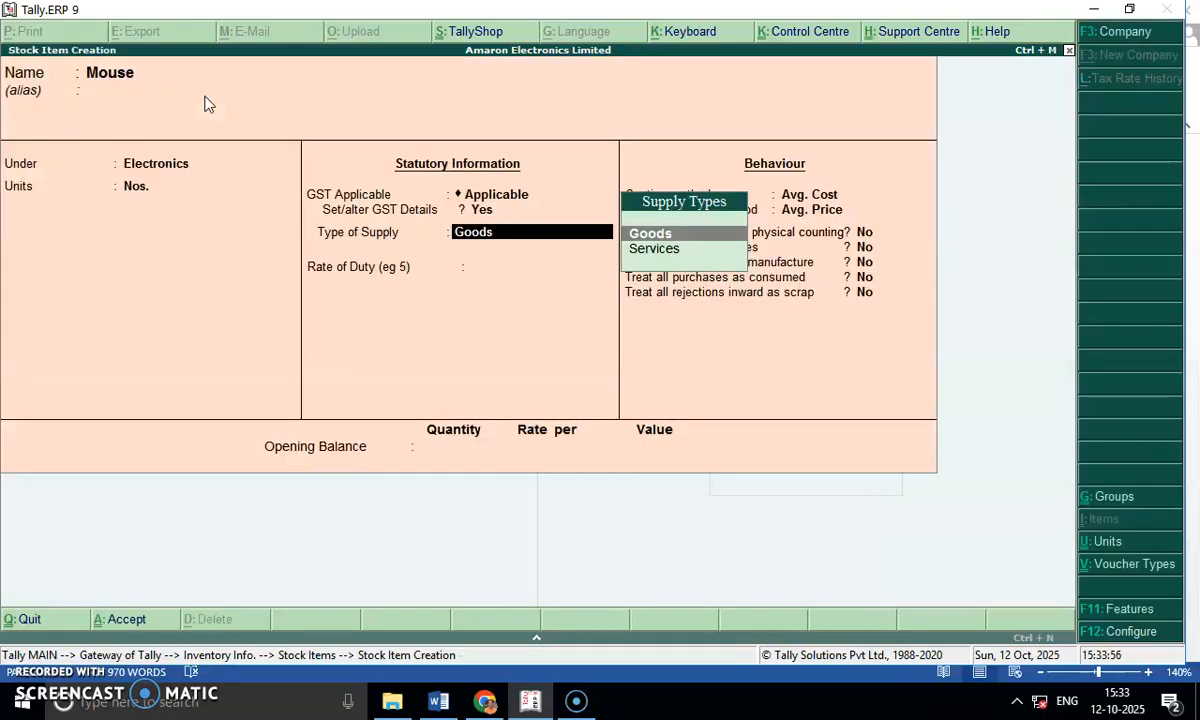
pyautogui.press('Return')
pyautogui.write('18')
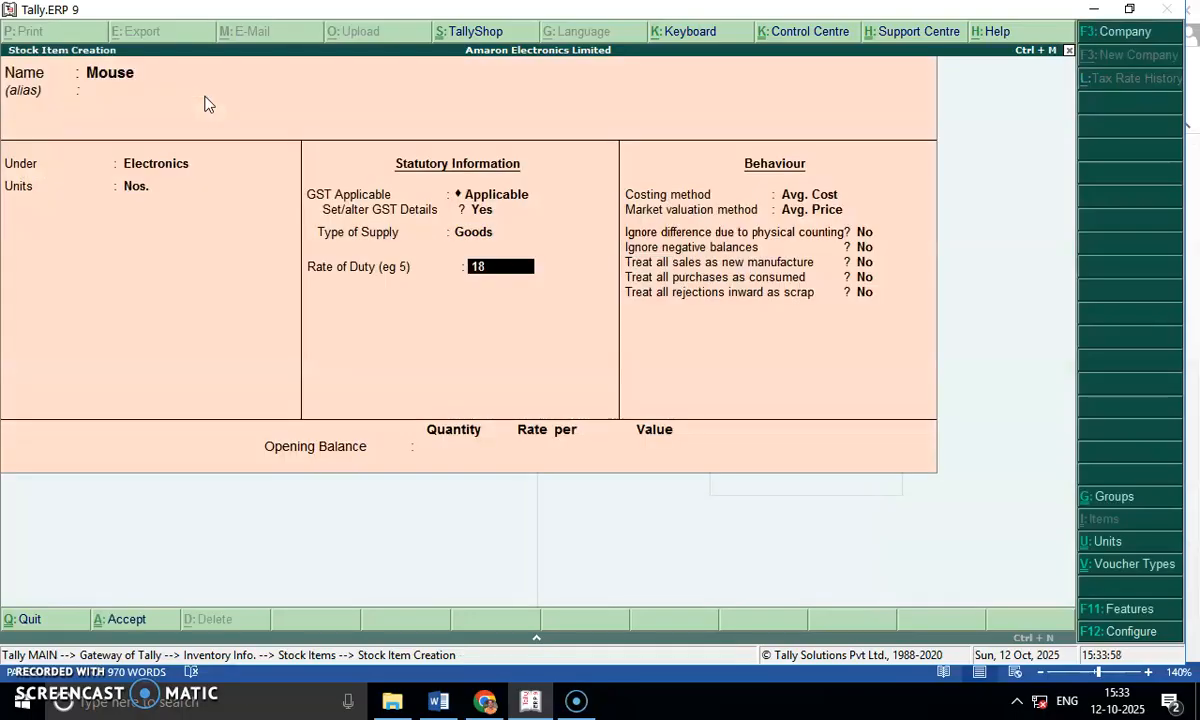
pyautogui.press('Return')
pyautogui.press('Return')
pyautogui.press('Return')
pyautogui.press('Return')
pyautogui.press('Return')
pyautogui.press('Return')
pyautogui.press('Return')
pyautogui.press('Return')
pyautogui.press('Return')
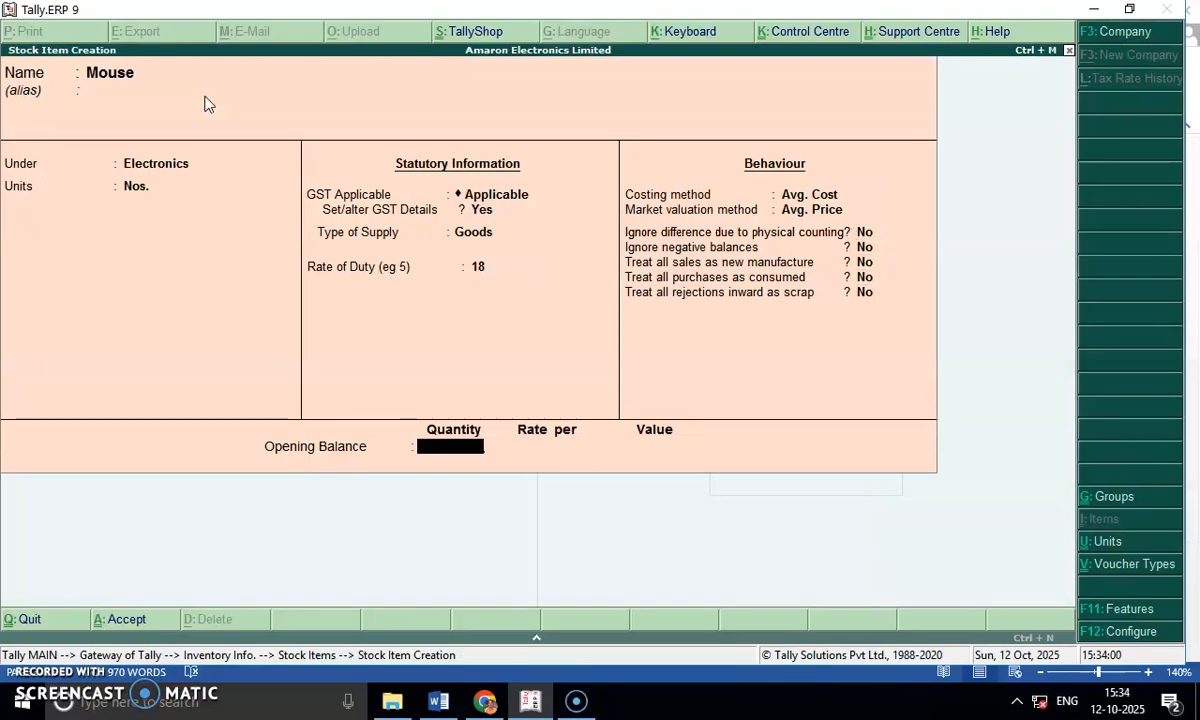
# Check the 17th August sale in Word, and start a Tally stock item named Printer under Electronics with the unit Nos.
pyautogui.hotkey('alt', 'Tab')
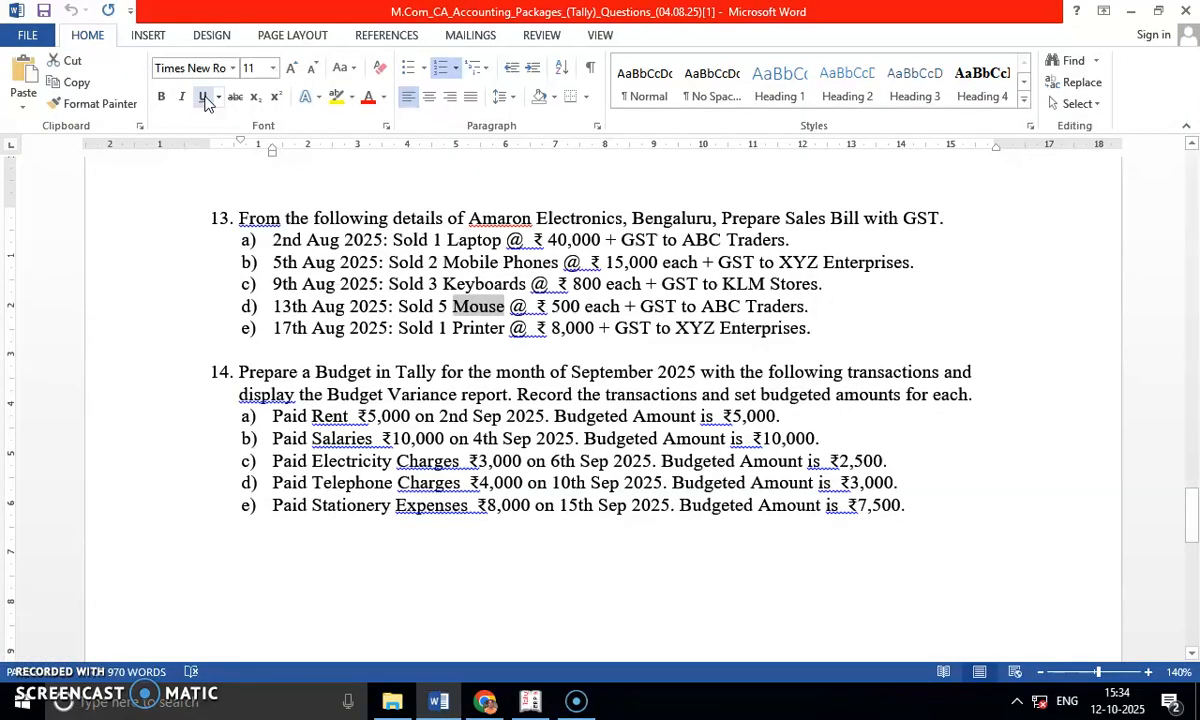
pyautogui.doubleClick(463, 331)
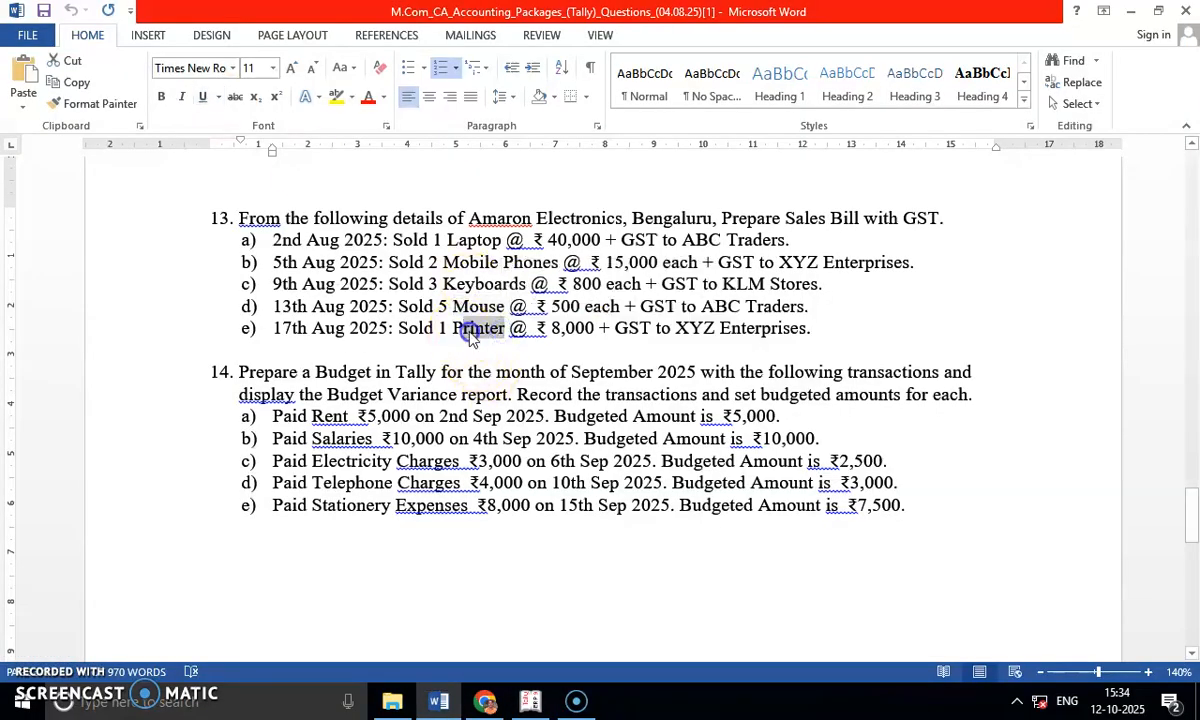
pyautogui.hotkey('alt', 'Tab')
pyautogui.write('Printe')
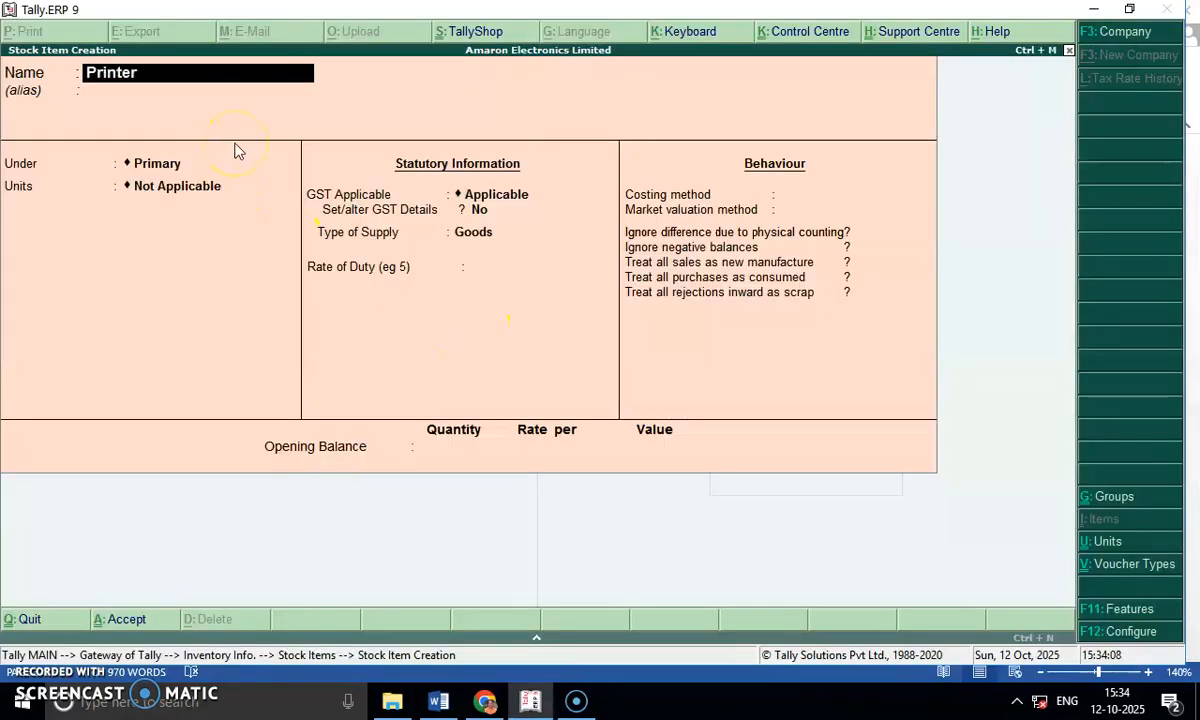
pyautogui.press('Return')
pyautogui.press('Down')
pyautogui.press('Return')
pyautogui.press('Down')
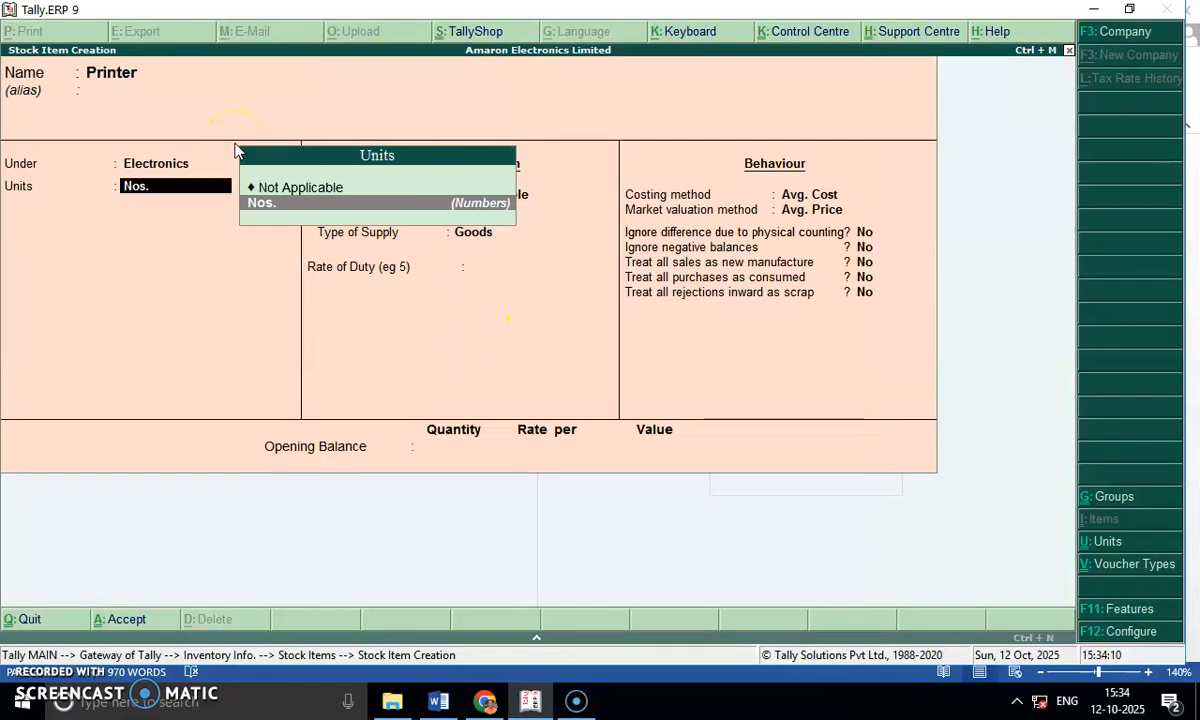
pyautogui.press('Return')
# Set the Printer item's GST details to On Value and Taxable, with 18% integrated tax and no cess.
pyautogui.press('Return')
pyautogui.write('y')
pyautogui.press('Return')
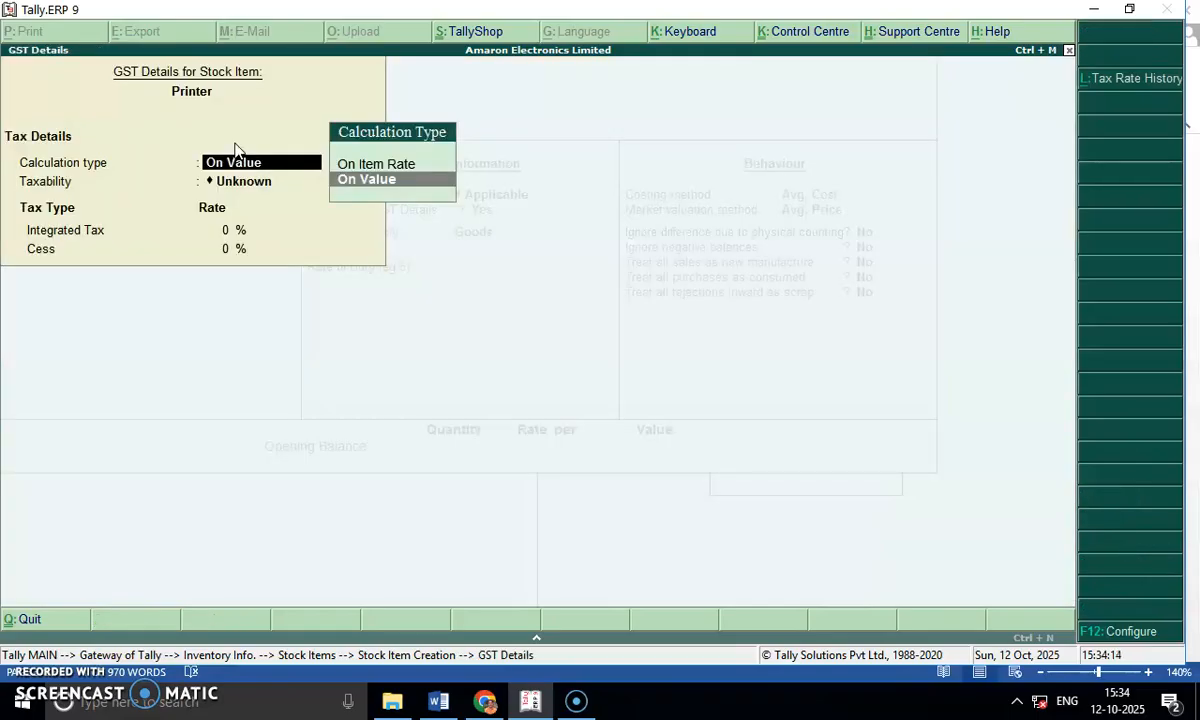
pyautogui.press('Return')
pyautogui.press('Return')
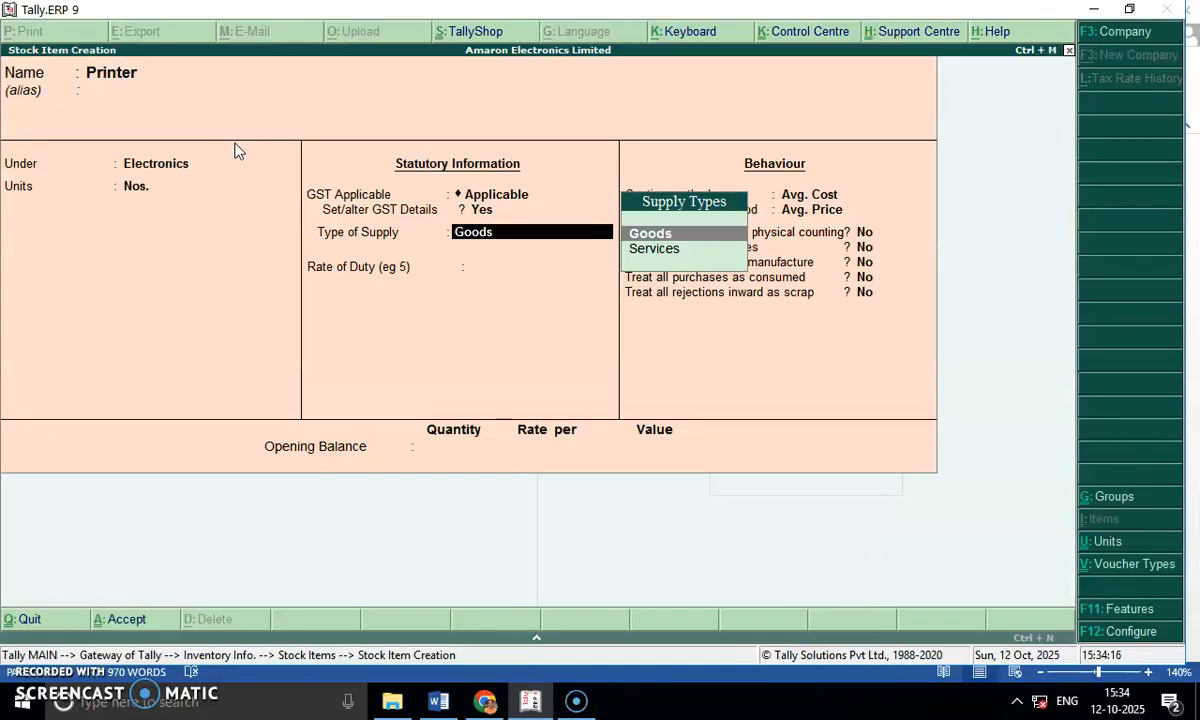
pyautogui.press('BackSpace')
pyautogui.press('Return')
pyautogui.press('Return')
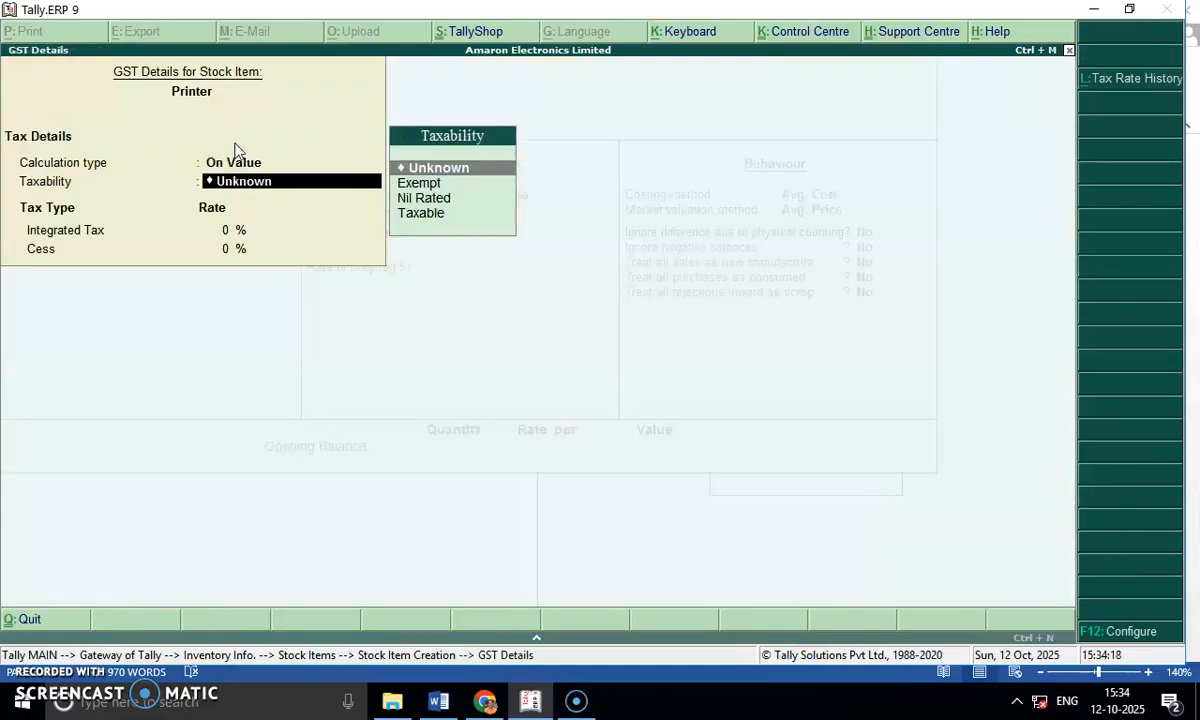
pyautogui.press('Down')
pyautogui.press('Down')
pyautogui.press('Down')
pyautogui.press('Return')
pyautogui.write('18')
# Keep Printer as Goods, set its rate of duty to 18, and save the item with default behaviour settings.
pyautogui.press('Return')
pyautogui.press('Return')
pyautogui.press('Return')
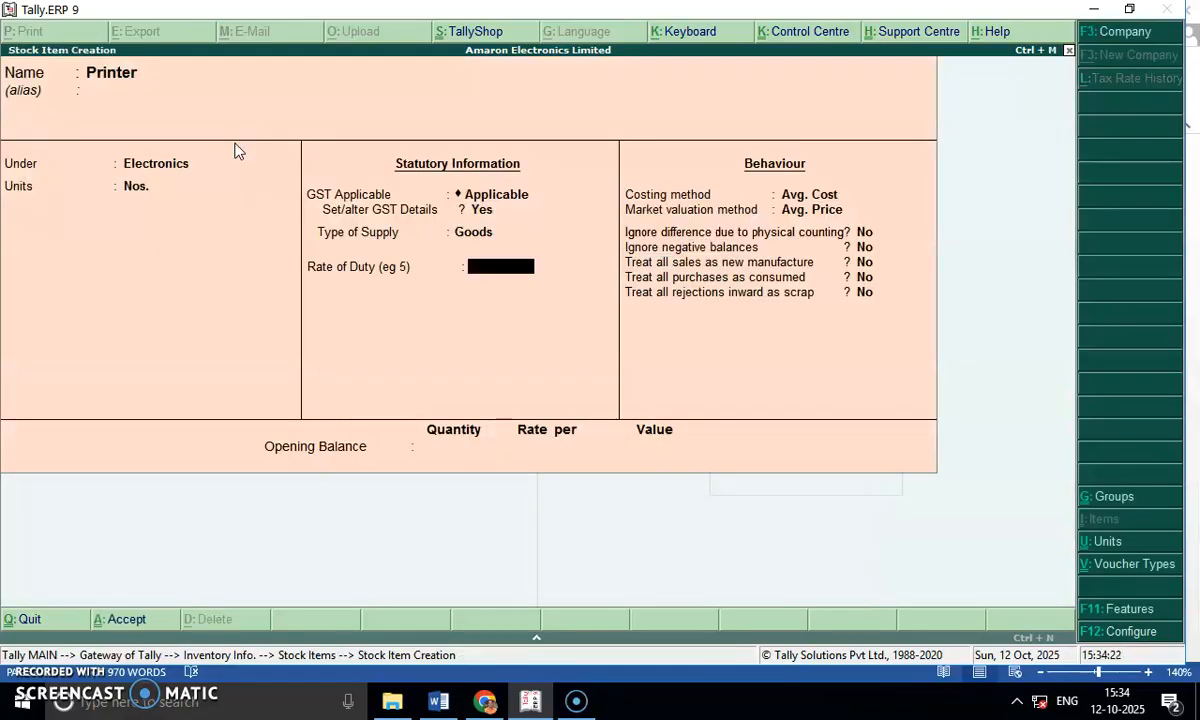
pyautogui.write('18')
pyautogui.press('Return')
pyautogui.press('Return')
pyautogui.press('Return')
pyautogui.press('Return')
pyautogui.press('Return')
pyautogui.press('Return')
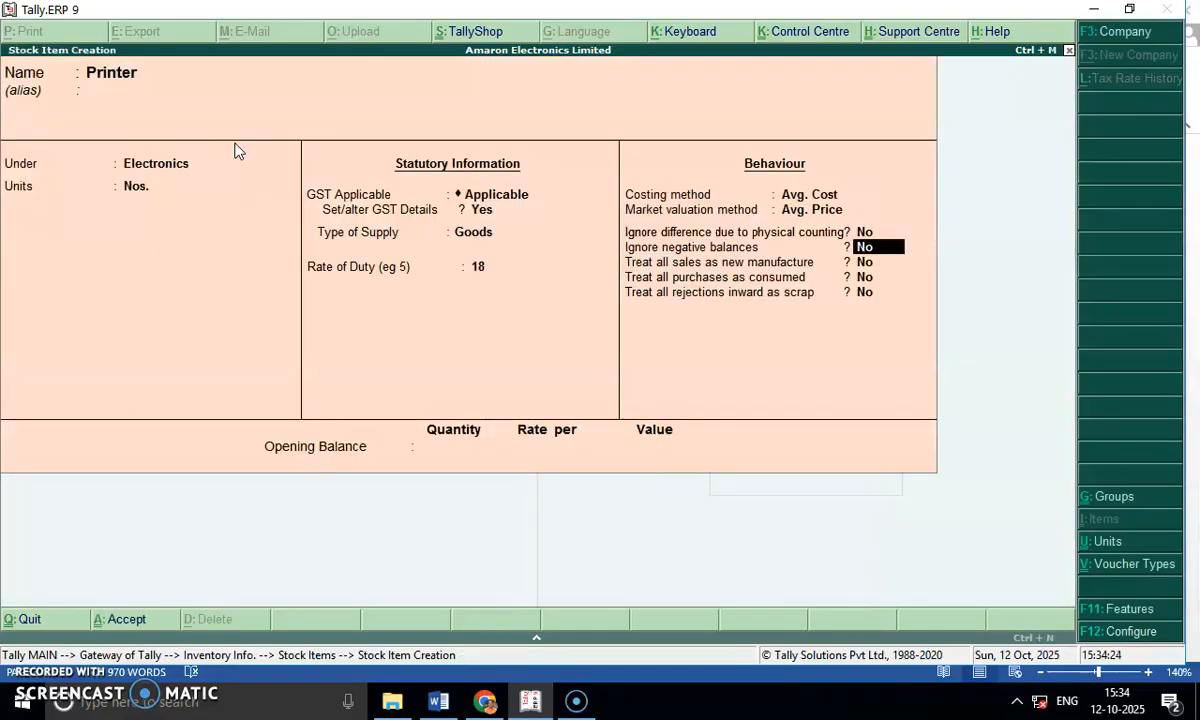
pyautogui.press('Return')
pyautogui.press('Return')
pyautogui.press('Return')
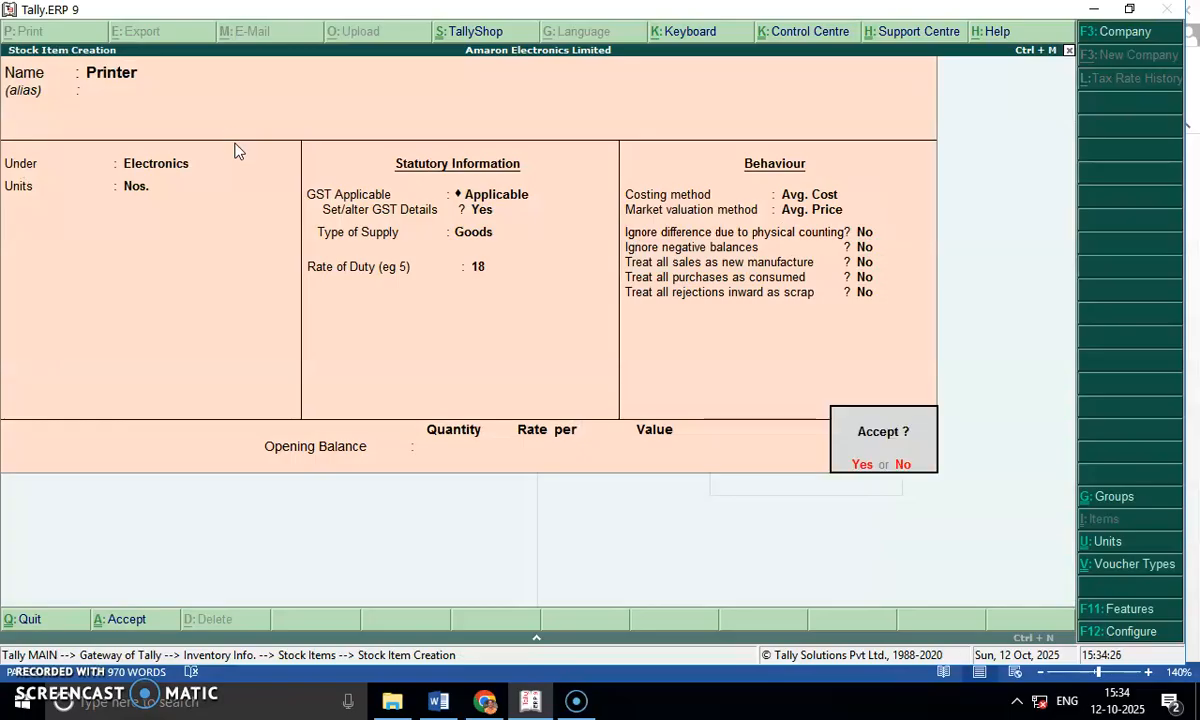
# Leave stock item creation in Tally and return from the inventory masters to the accounts masters.
pyautogui.hotkey('alt', 'Tab')
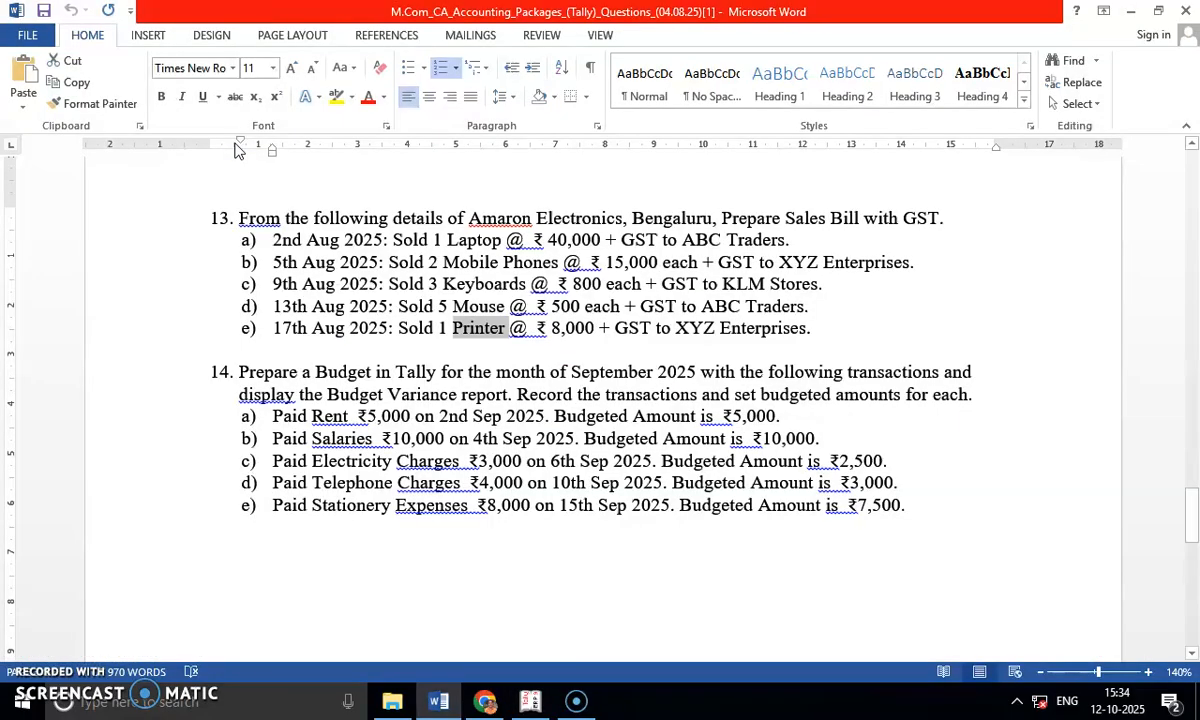
pyautogui.hotkey('alt', 'Tab')
pyautogui.press('Escape')
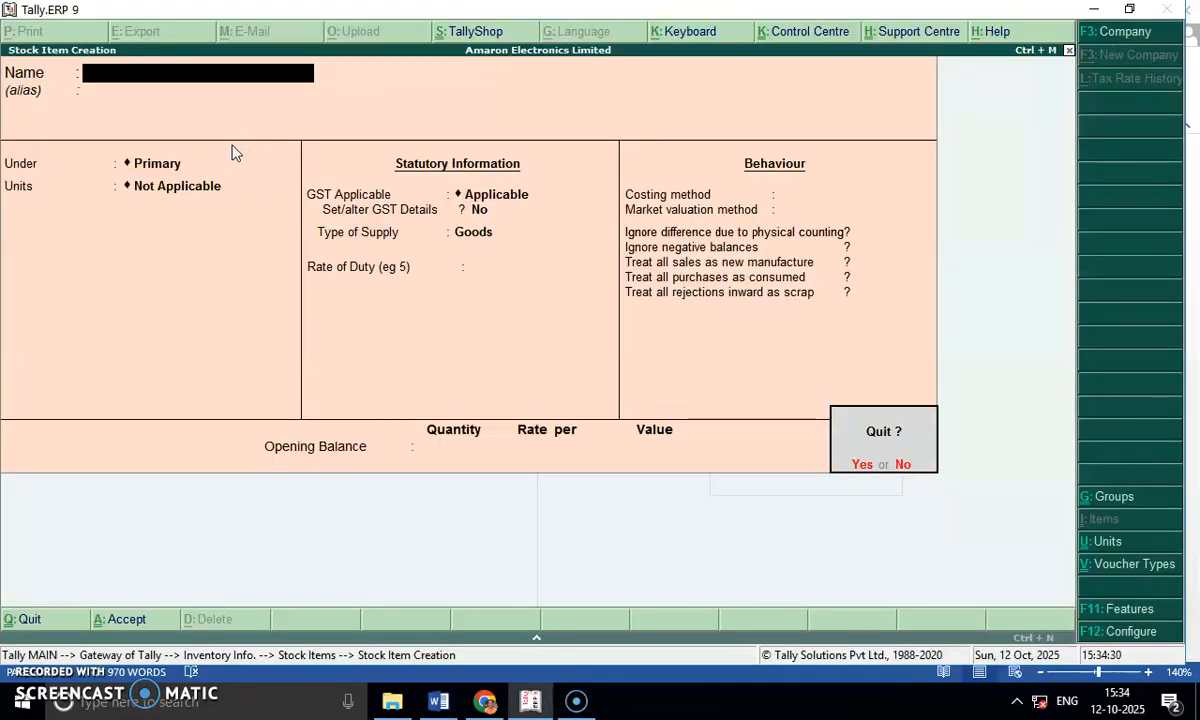
pyautogui.press('y')
pyautogui.press('Escape')
pyautogui.press('Escape')
pyautogui.press('Up')
pyautogui.press('Return')
# Review question 13 in Word for the sales account and the customers ABC Traders, XYZ Enterprises and KLM Stores.
pyautogui.hotkey('alt', 'Tab')
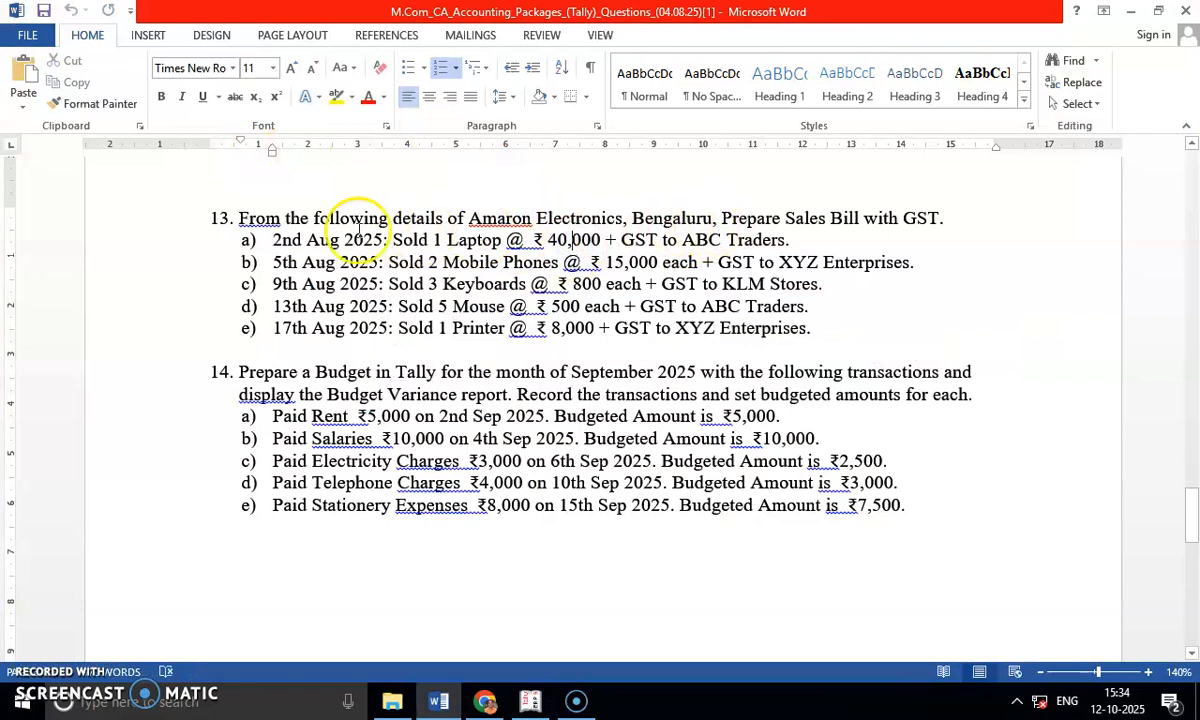
pyautogui.doubleClick(400, 239)
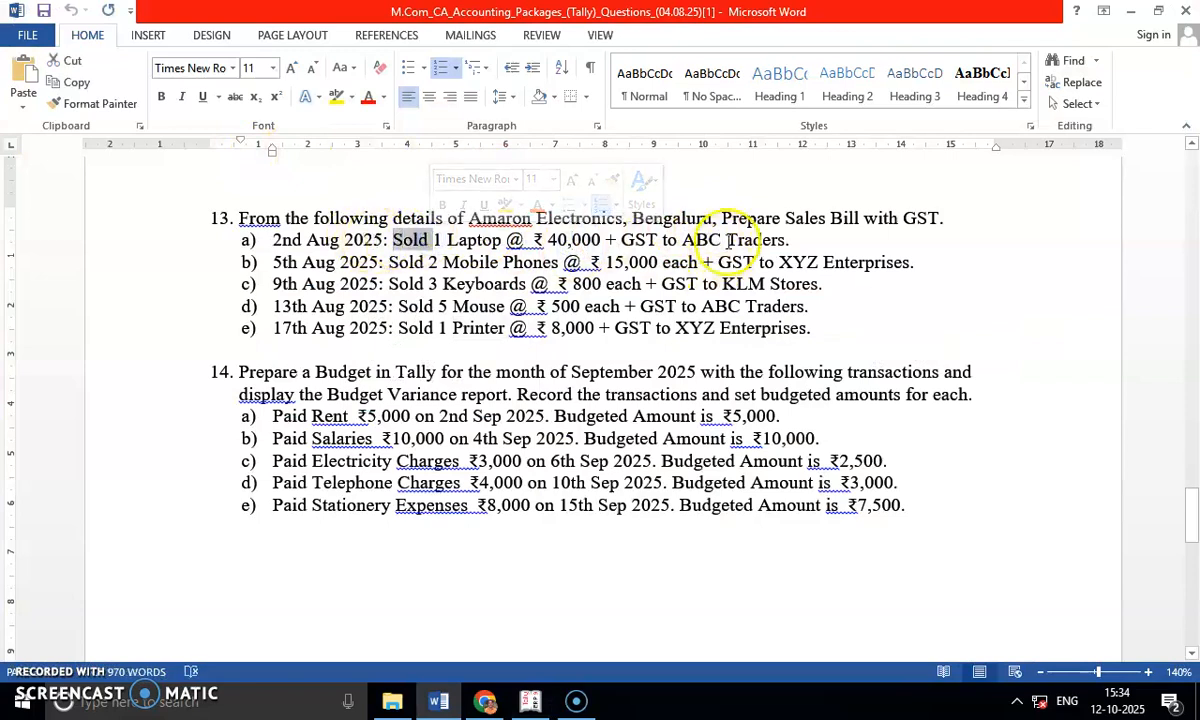
pyautogui.moveTo(682, 240); pyautogui.dragTo(913, 262)
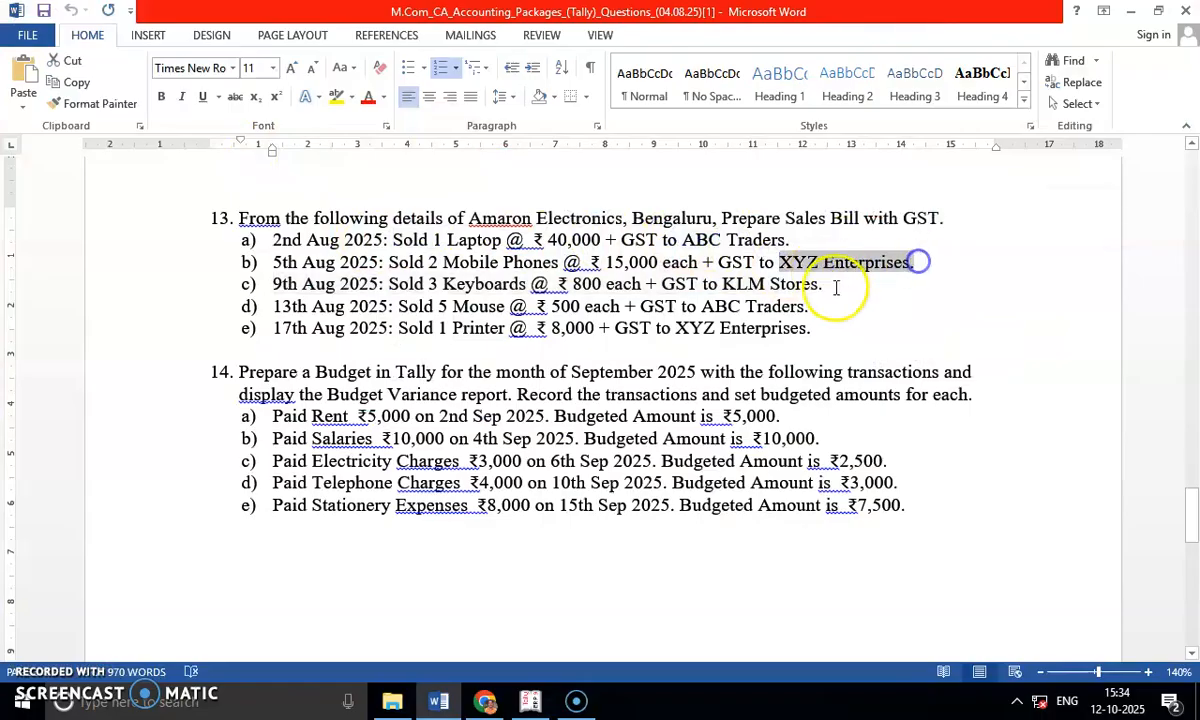
pyautogui.moveTo(733, 283); pyautogui.dragTo(815, 282)
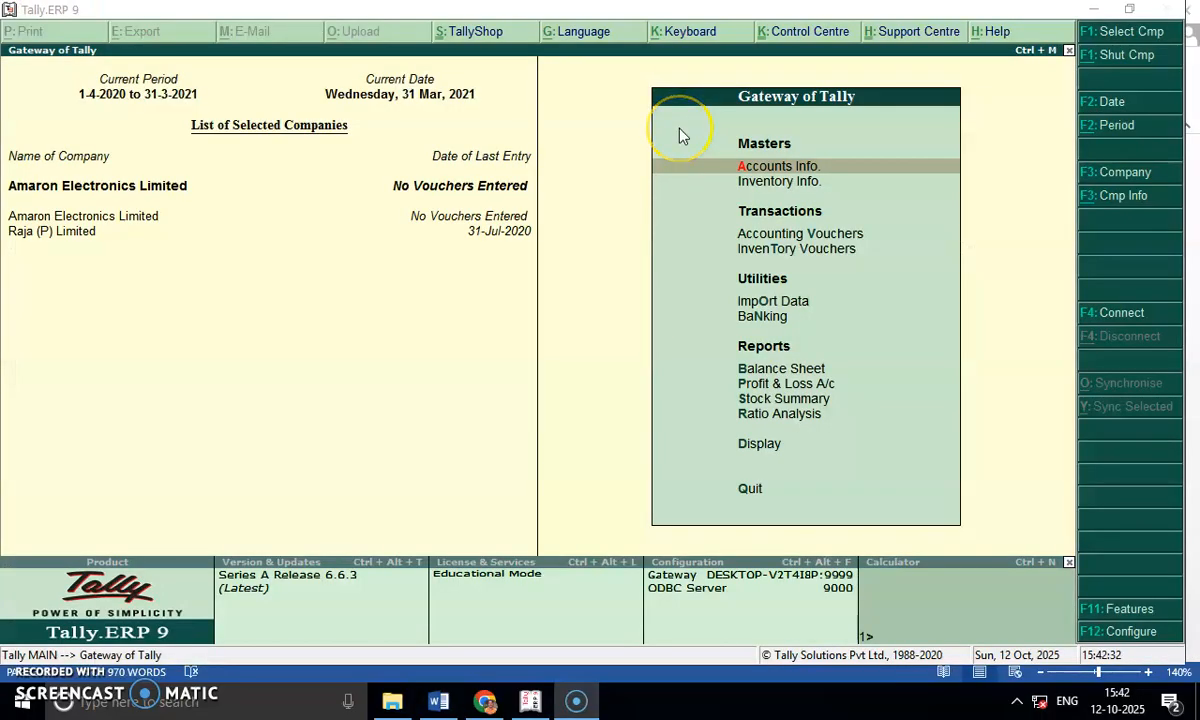
# Start a Tally ledger named Sales under Sales Accounts, with inventory values affected, ledger type Not Applicable and no interest calculation.
pyautogui.click(737, 166)
pyautogui.press('Down')
pyautogui.press('Return')
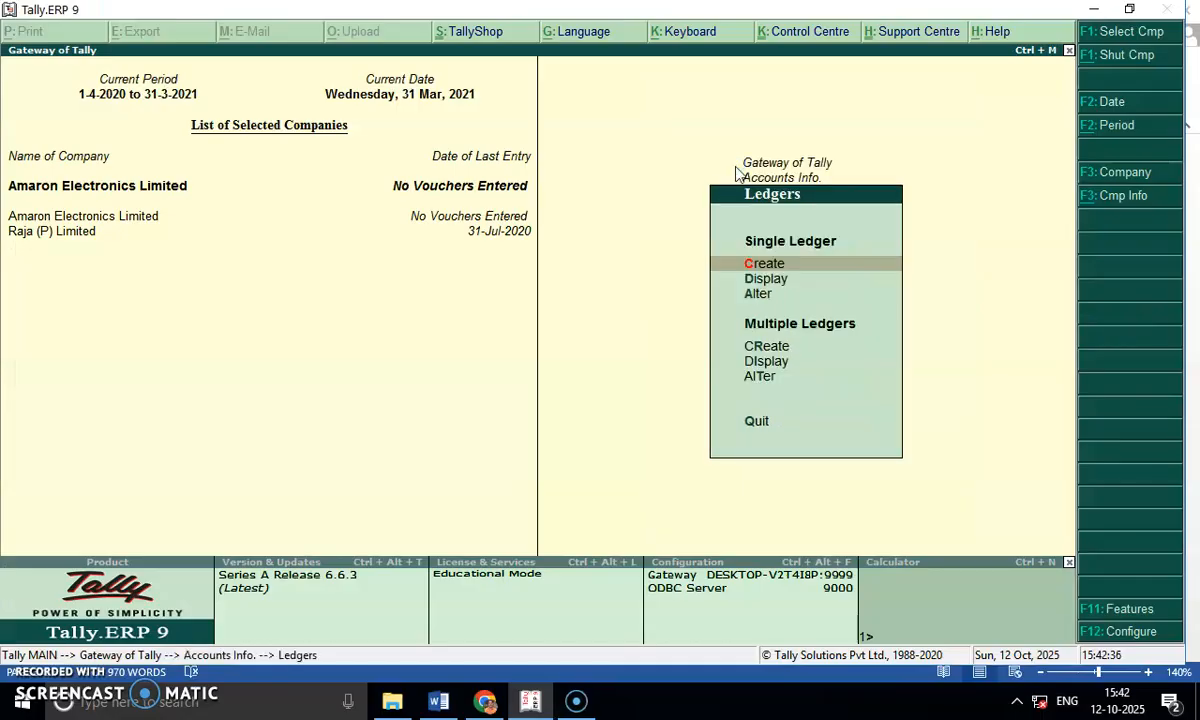
pyautogui.press('Return')
pyautogui.write('Sale')
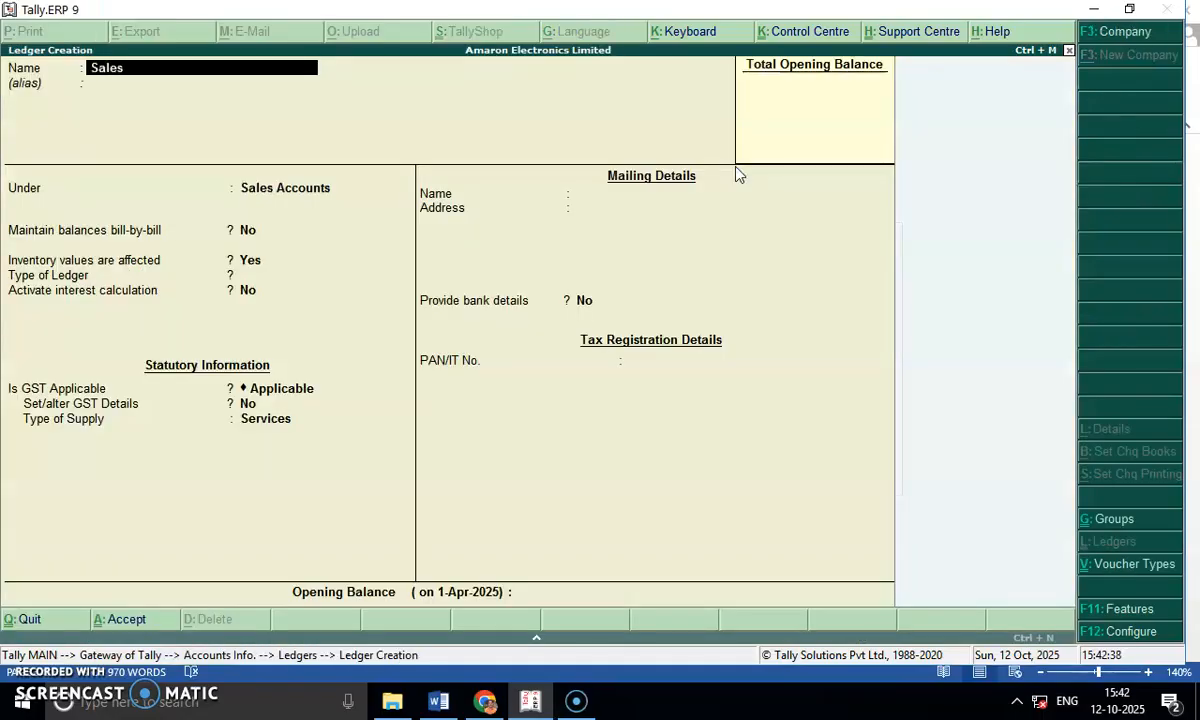
pyautogui.write('s')
pyautogui.press('Return')
pyautogui.press('Return')
pyautogui.press('Return')
pyautogui.press('Return')
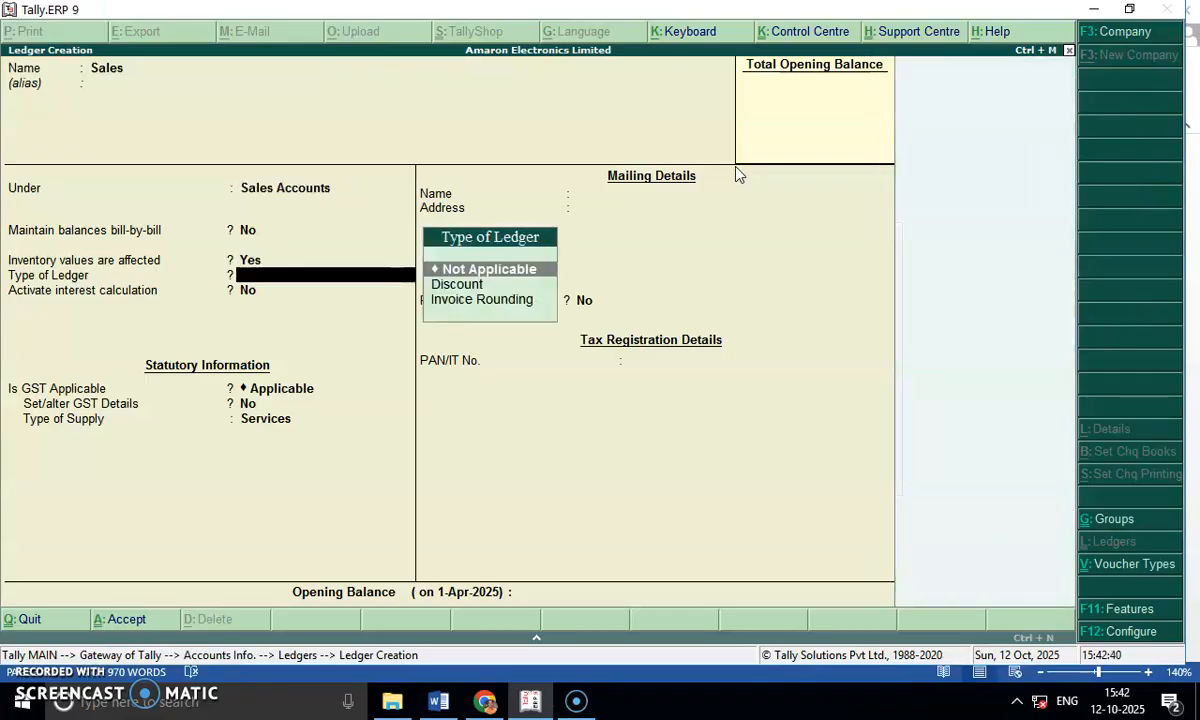
pyautogui.press('Return')
# Keep GST applicable for the Sales ledger and set its GST details to Sales Taxable, with 18% integrated tax and no cess.
pyautogui.press('Return')
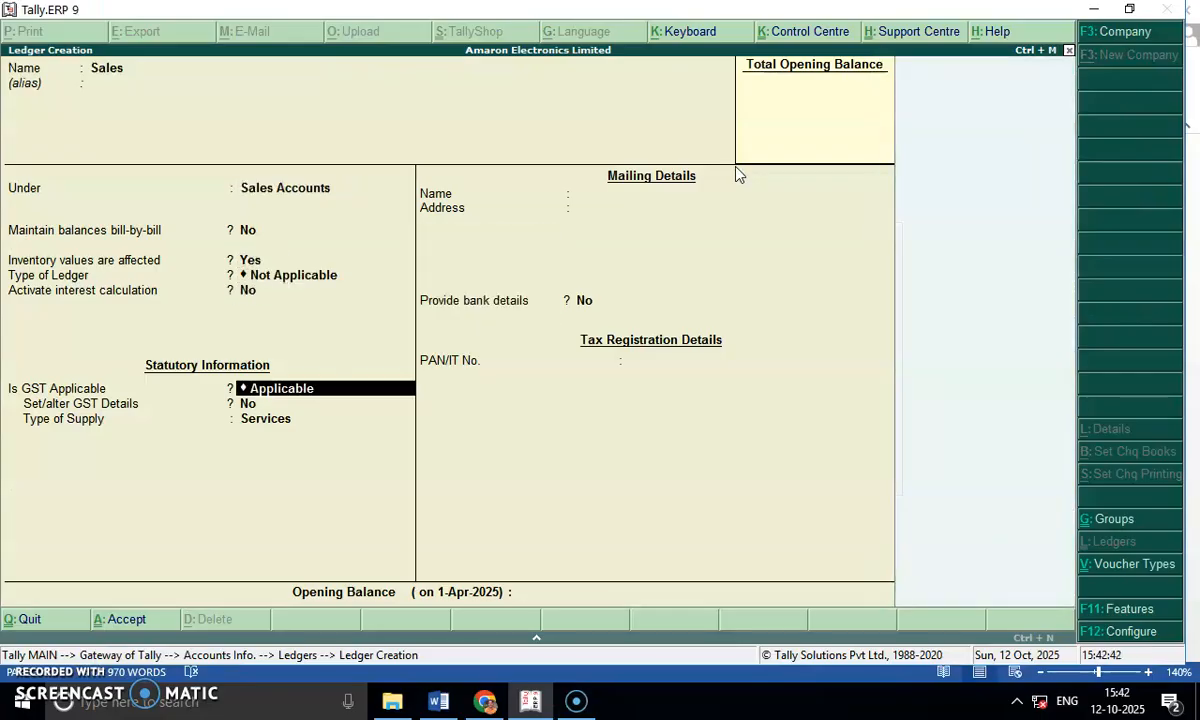
pyautogui.press('Return')
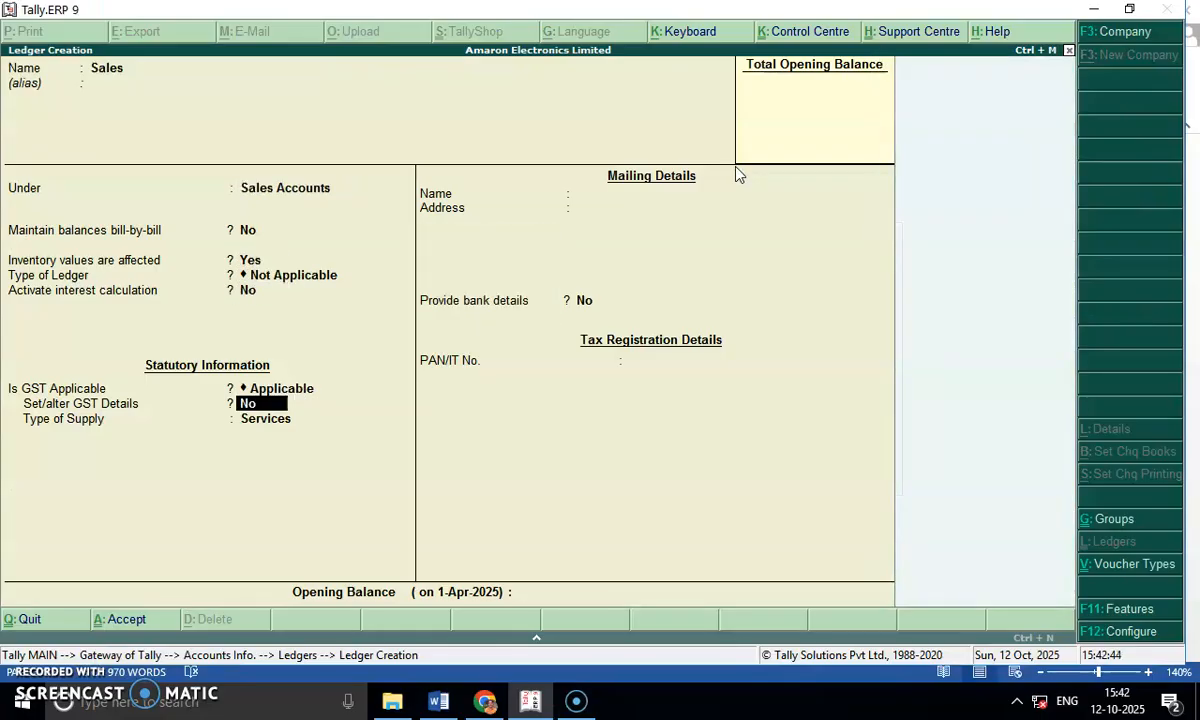
pyautogui.write('y')
pyautogui.press('Return')
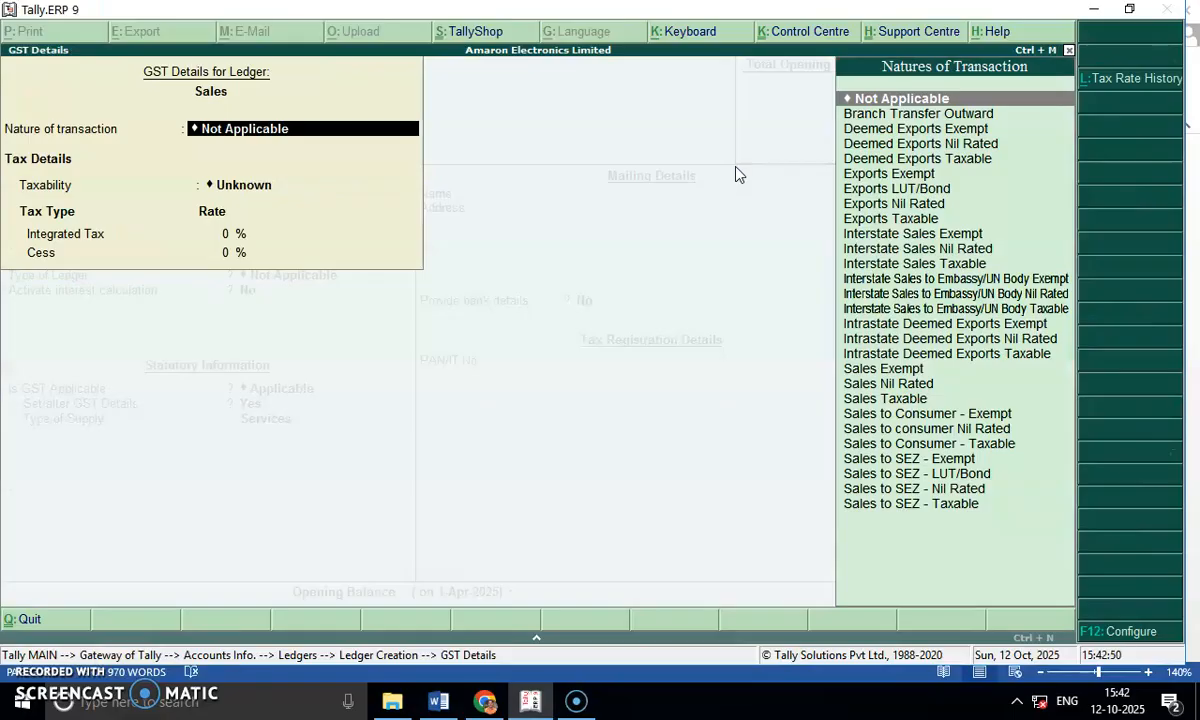
pyautogui.press('Down')
pyautogui.press('Down')
pyautogui.press('Down')
pyautogui.press('Down')
pyautogui.press('Down')
pyautogui.press('Down')
pyautogui.press('Down')
pyautogui.press('Down')
pyautogui.press('Down')
pyautogui.press('Down')
pyautogui.press('Down')
pyautogui.press('Down')
pyautogui.press('Down')
pyautogui.press('Down')
pyautogui.press('Down')
pyautogui.press('Down')
pyautogui.press('Down')
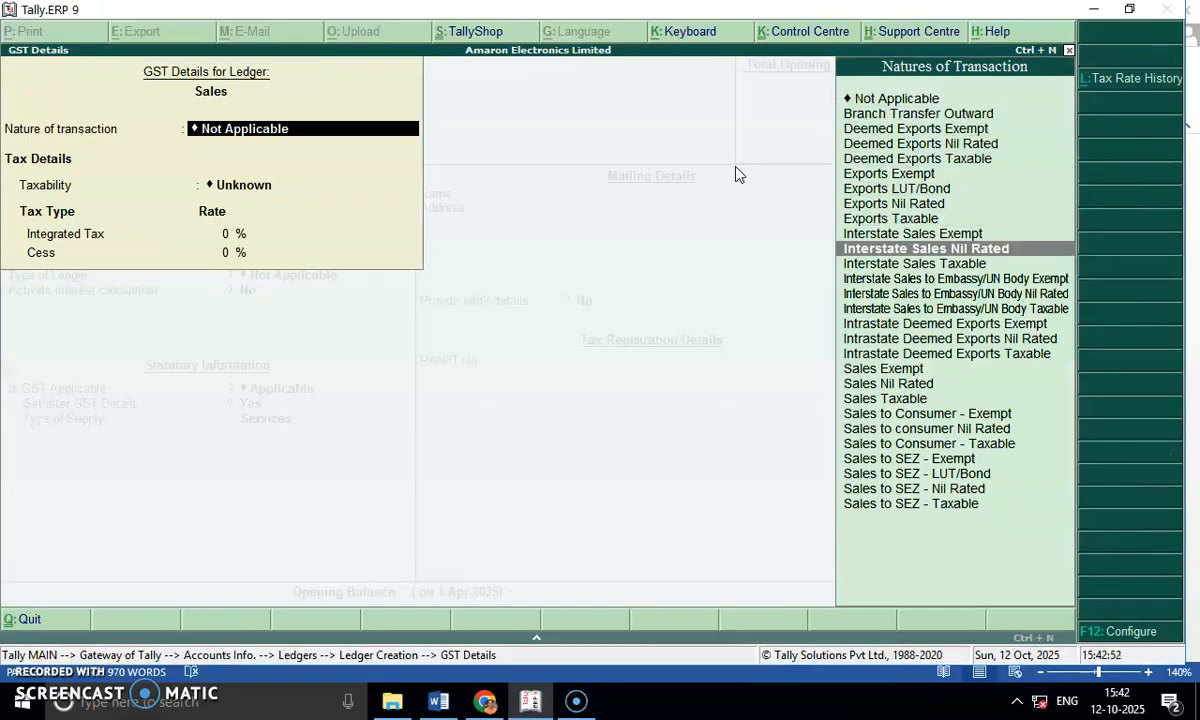
pyautogui.press('Down')
pyautogui.press('Down')
pyautogui.press('Down')
pyautogui.press('Return')
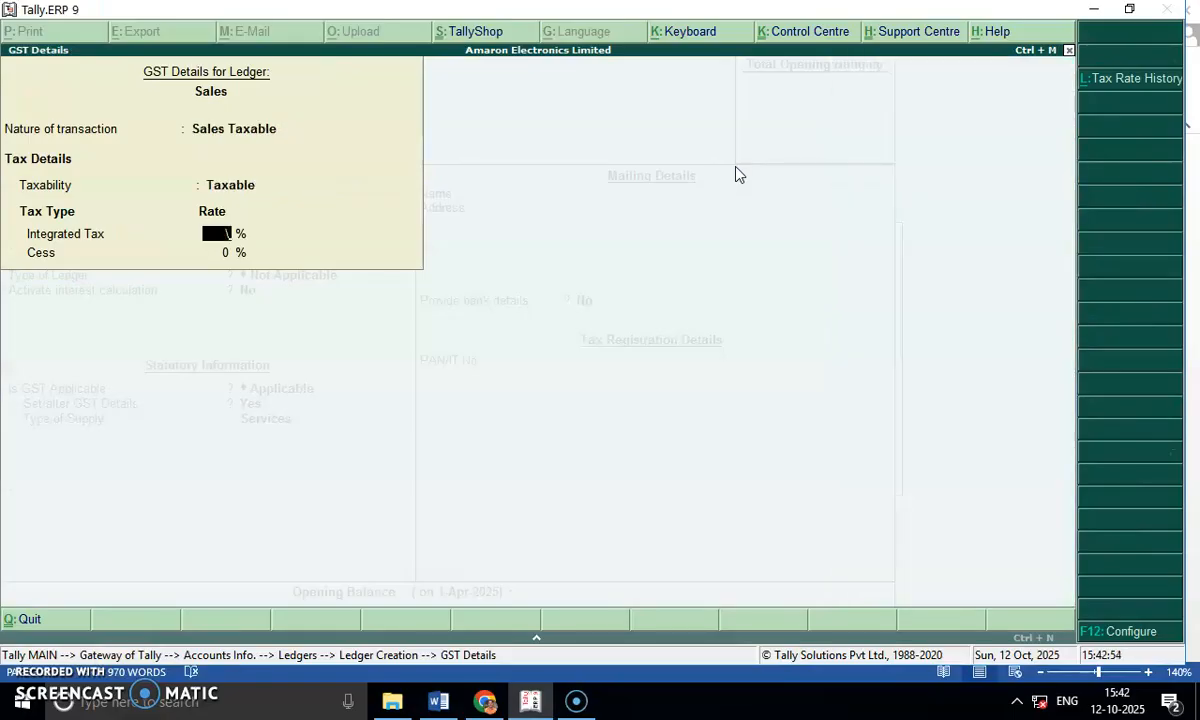
pyautogui.write('18')
pyautogui.press('Return')
# Set the Sales ledger's type of supply to Goods and save the ledger.
pyautogui.press('Return')
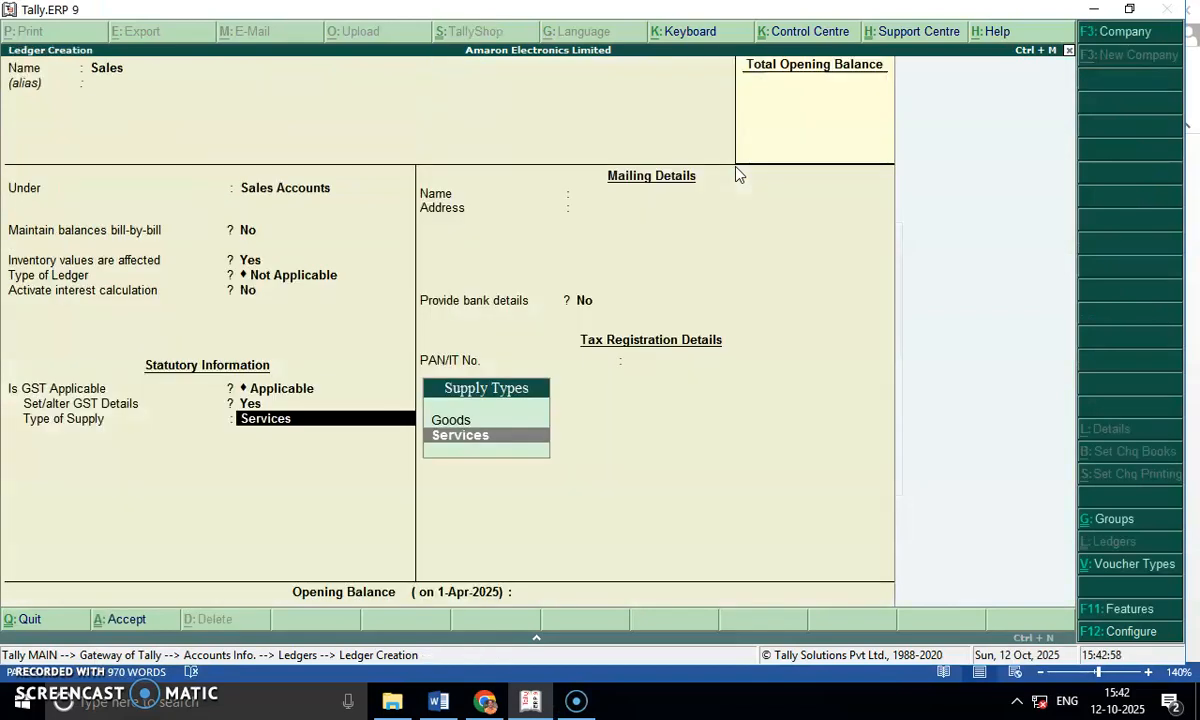
pyautogui.press('Up')
pyautogui.press('Return')
pyautogui.press('Return')
pyautogui.press('Return')
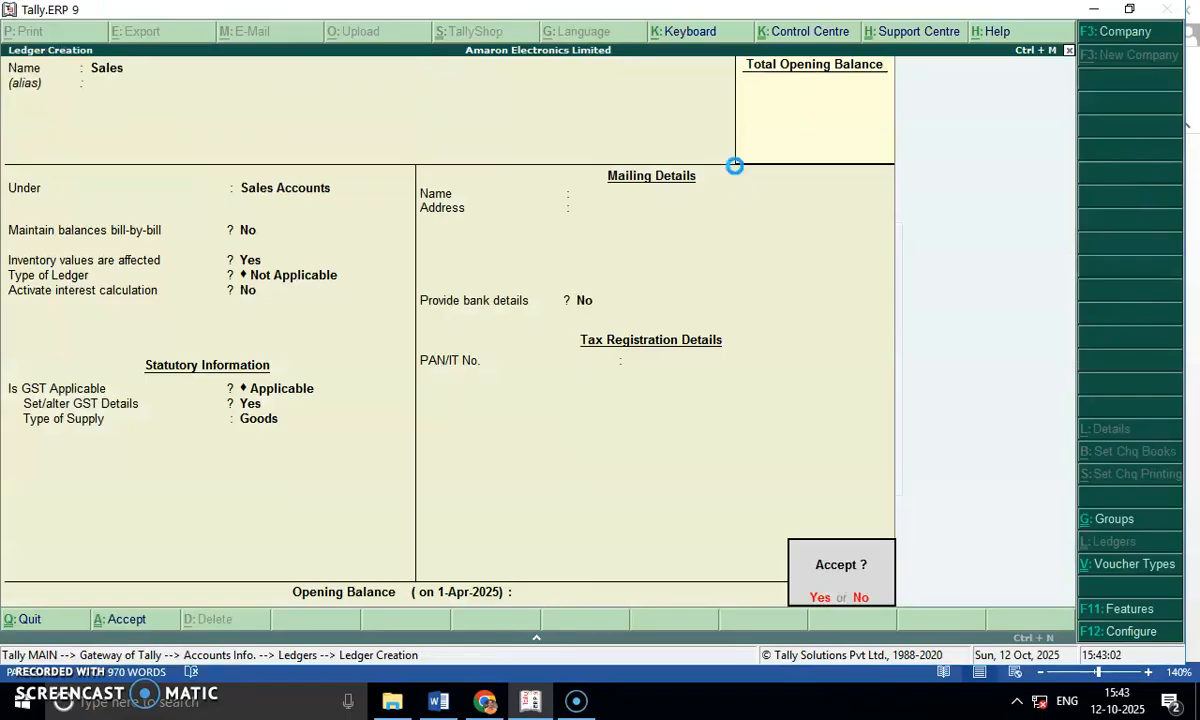
# Start a ledger named ABC Traders under Sundry Debtors, without bill-by-bill balances, inventory effects or interest calculation.
pyautogui.press('Return')
pyautogui.write('ABC Traders')
pyautogui.press('Return')
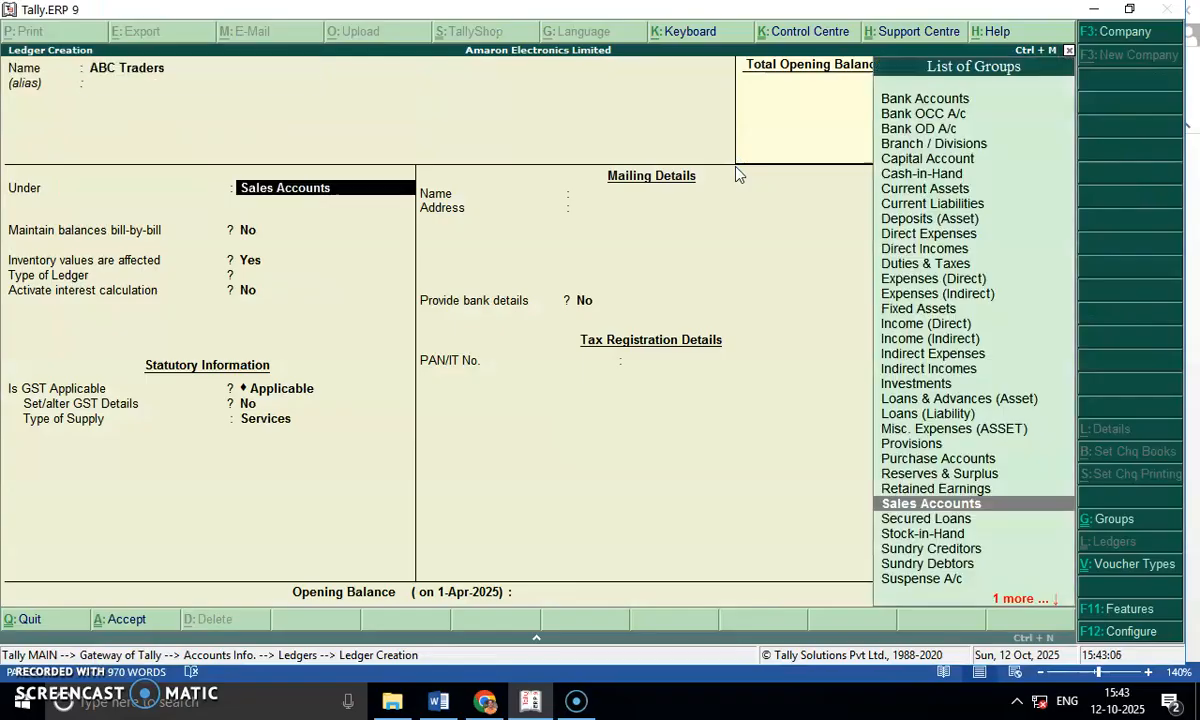
pyautogui.write('Sun')
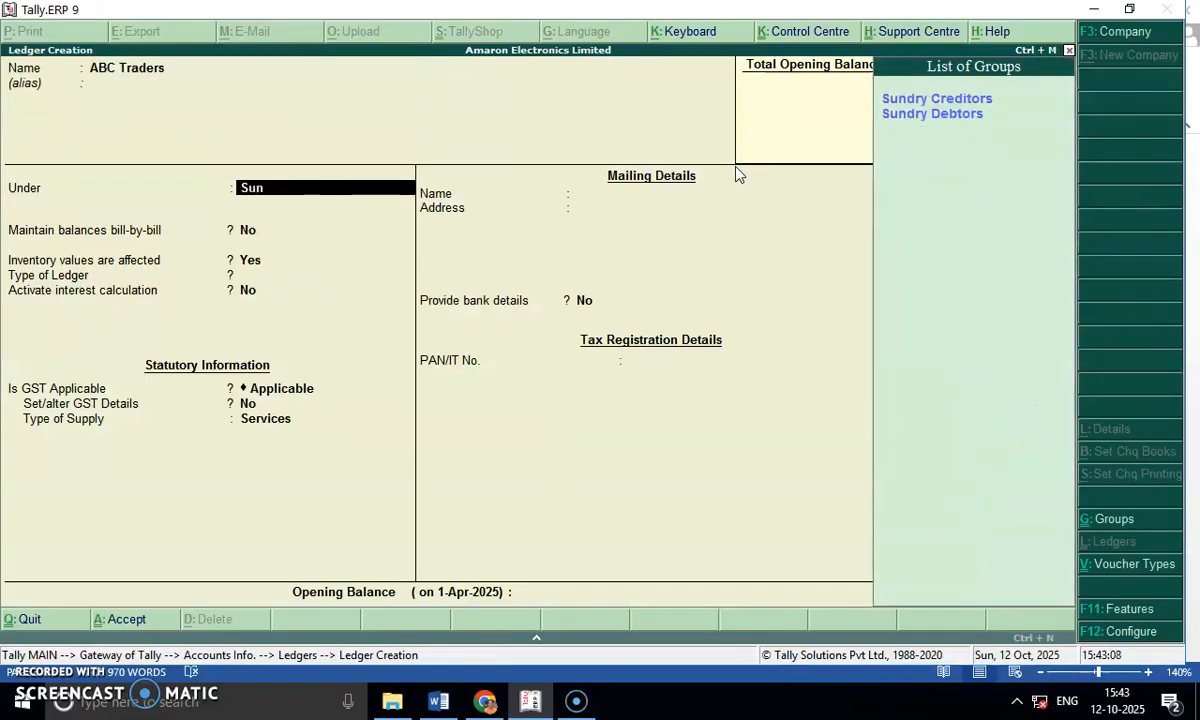
pyautogui.press('Down')
pyautogui.press('Return')
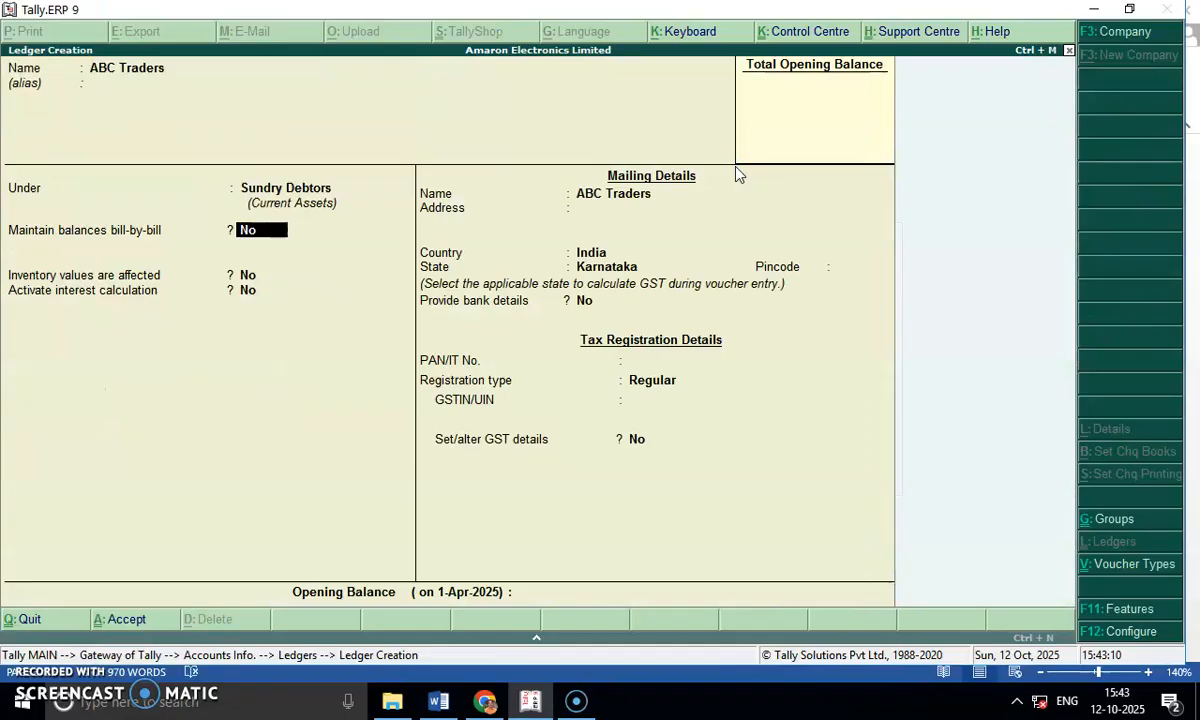
pyautogui.press('Return')
pyautogui.press('Return')
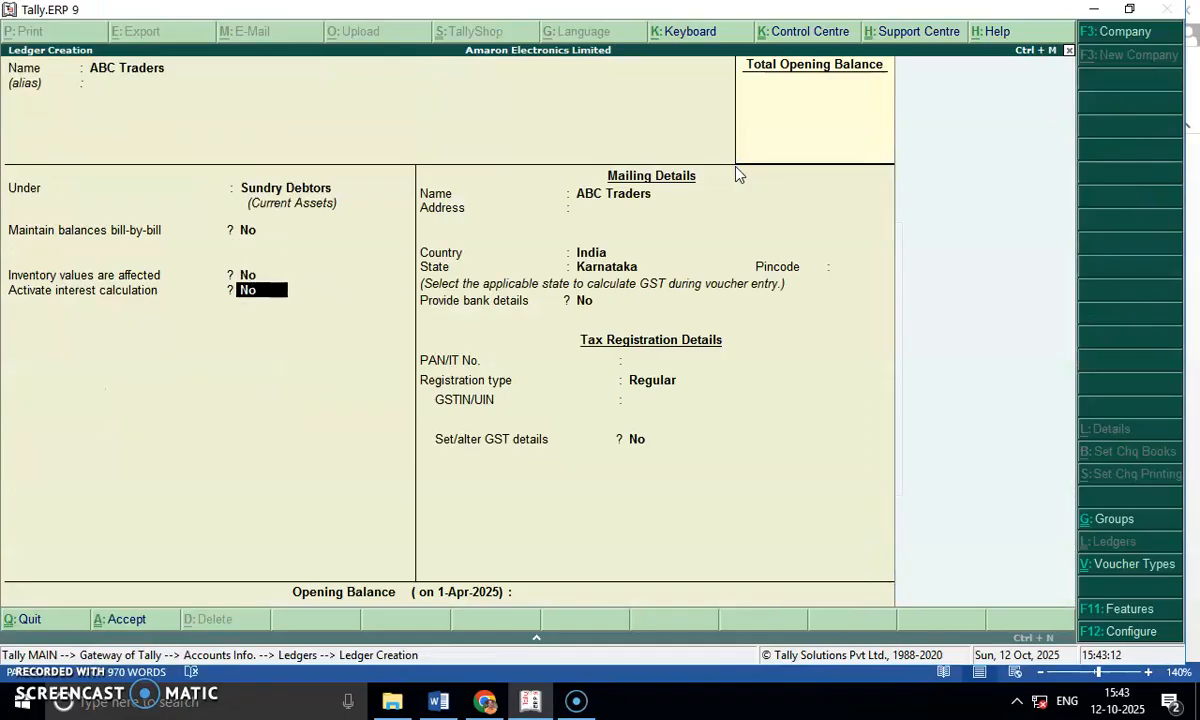
pyautogui.press('Return')
pyautogui.press('Return')
pyautogui.press('Return')
pyautogui.press('Return')
# Keep ABC Traders' state as Karnataka and registration type as Regular, leave the GSTIN blank, and save the ledger.
pyautogui.press('Return')
pyautogui.press('Return')
pyautogui.press('Return')
pyautogui.press('Return')
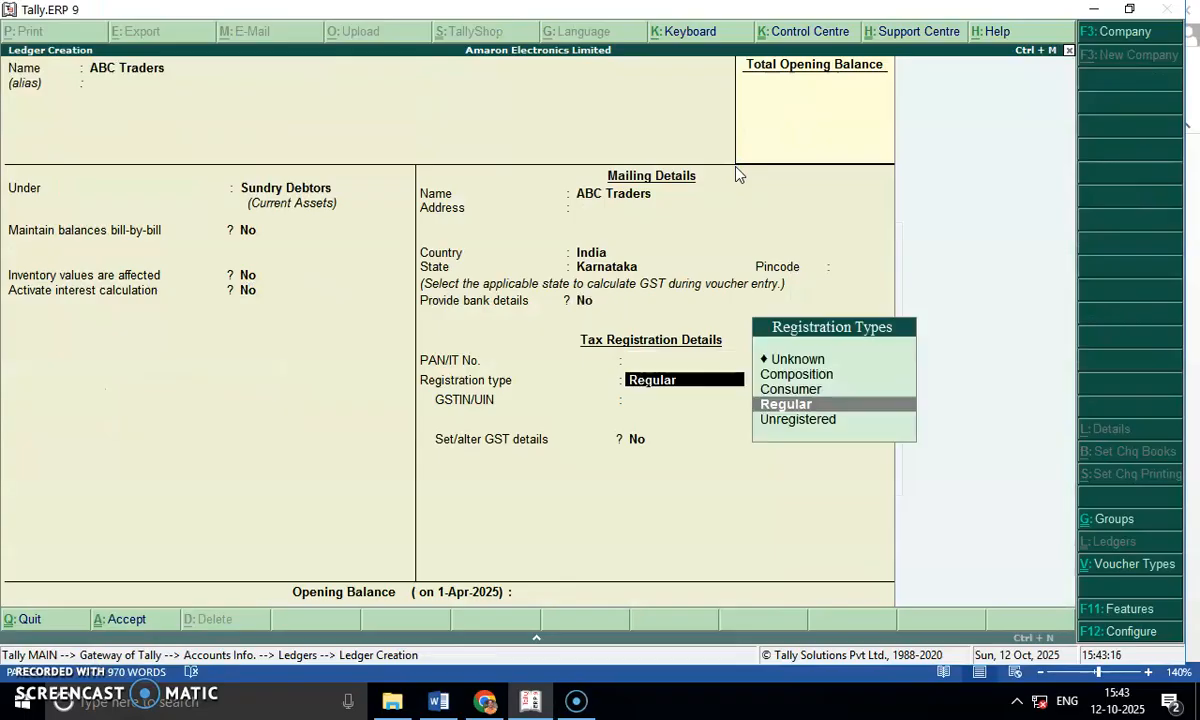
pyautogui.press('Return')
pyautogui.press('Return')
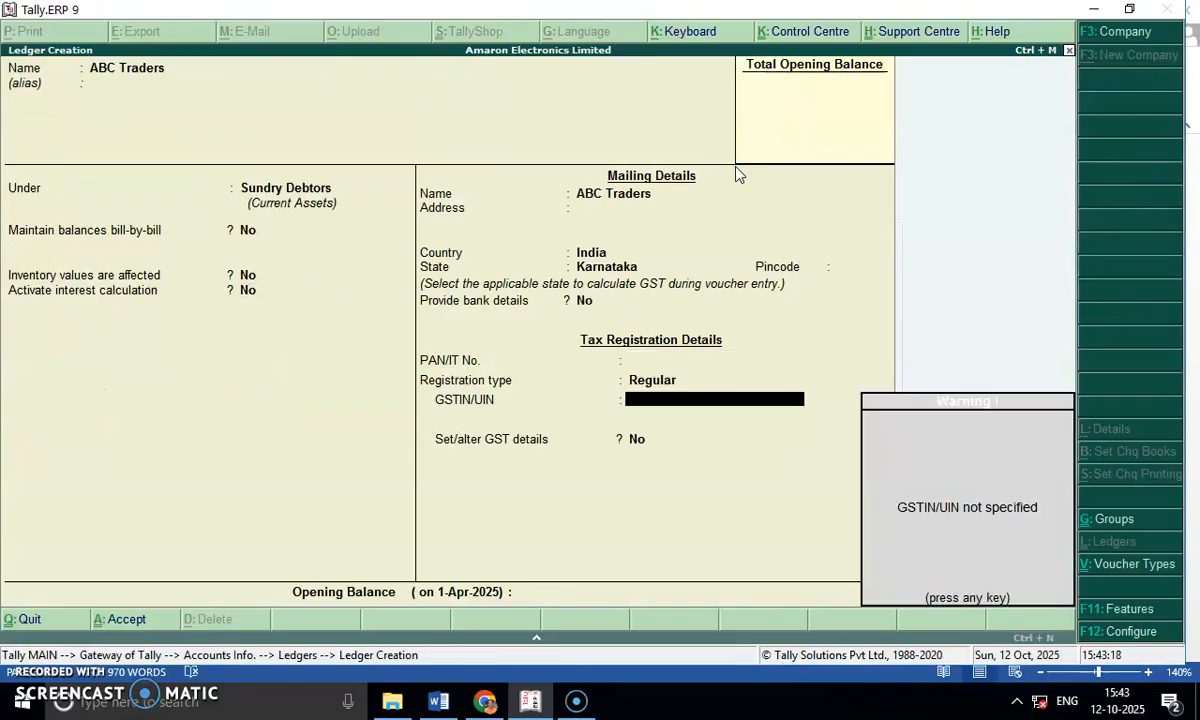
pyautogui.press('Return')
pyautogui.press('Return')
pyautogui.press('Return')
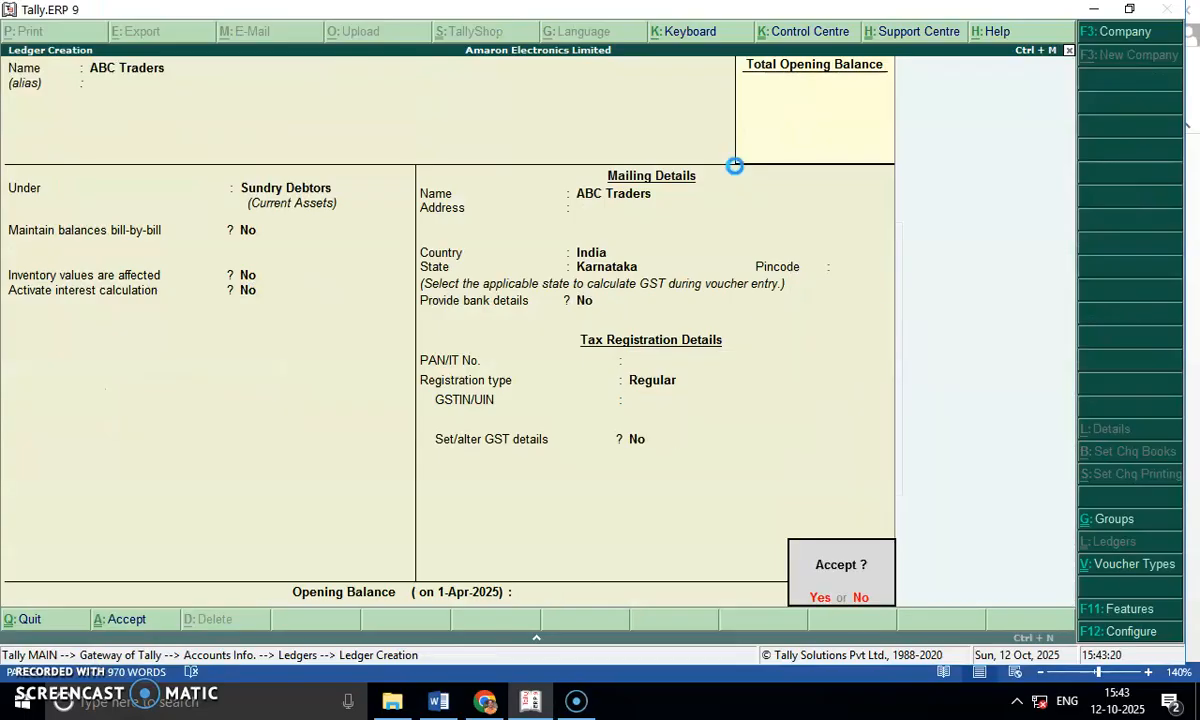
# Start a ledger named XYZ Enterprises under Sundry Debtors, without bill-by-bill balances, inventory effects or interest calculation.
pyautogui.press('Return')
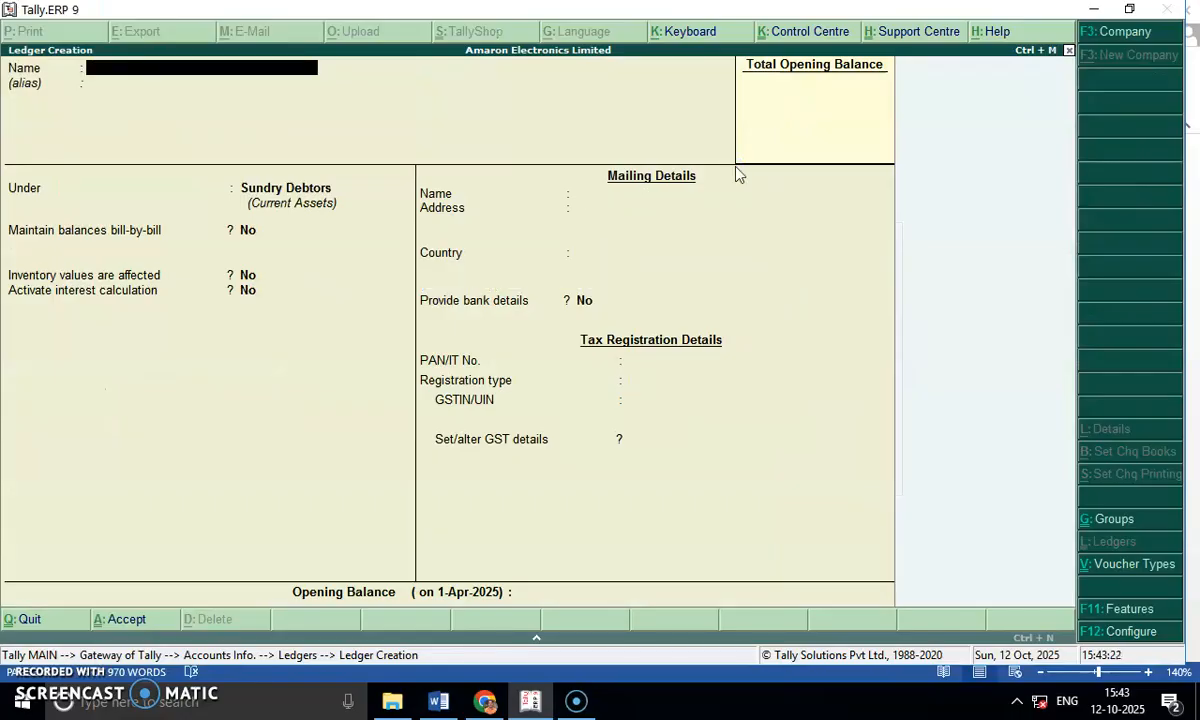
pyautogui.write('XYZ Ent')
pyautogui.write('erprize')
pyautogui.write('es')
pyautogui.press('Return')
pyautogui.press('Return')
pyautogui.press('Return')
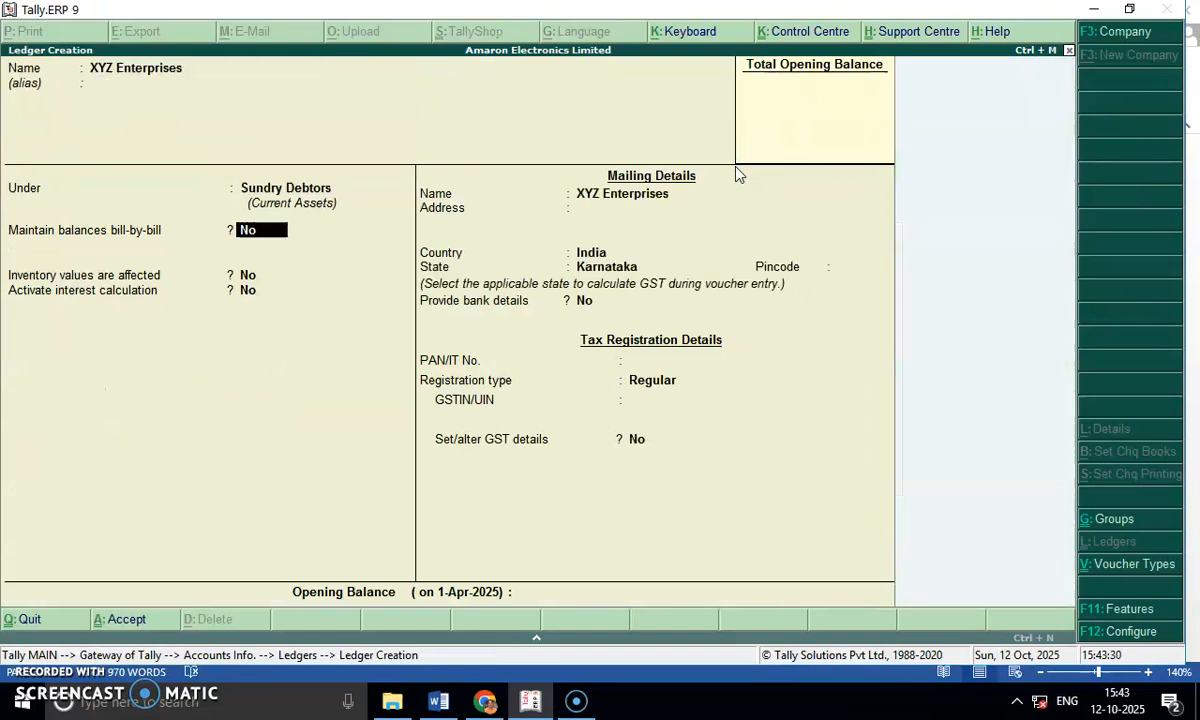
pyautogui.press('Return')
# Keep XYZ Enterprises' default mailing details, Karnataka state and Regular registration, and save the ledger.
pyautogui.press('Return')
pyautogui.press('Return')
pyautogui.press('Return')
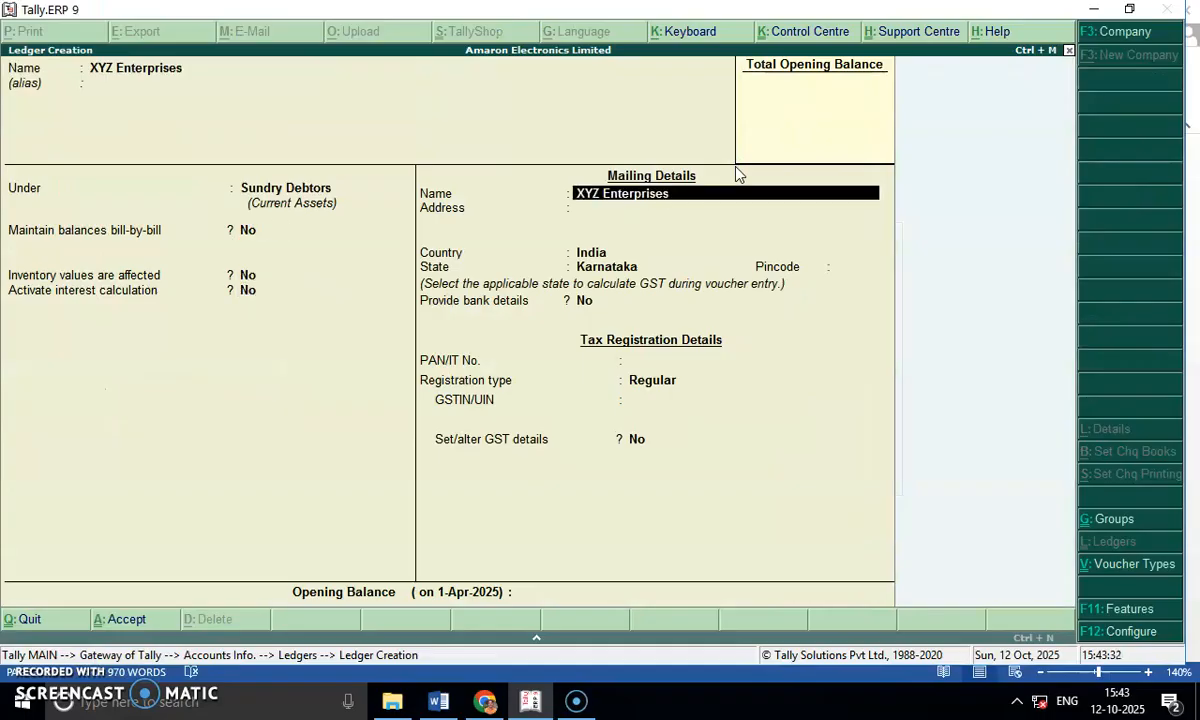
pyautogui.press('Return')
pyautogui.press('Return')
pyautogui.press('Return')
pyautogui.press('Return')
pyautogui.press('Return')
pyautogui.press('Return')
pyautogui.press('Return')
pyautogui.press('Return')
pyautogui.press('Return')
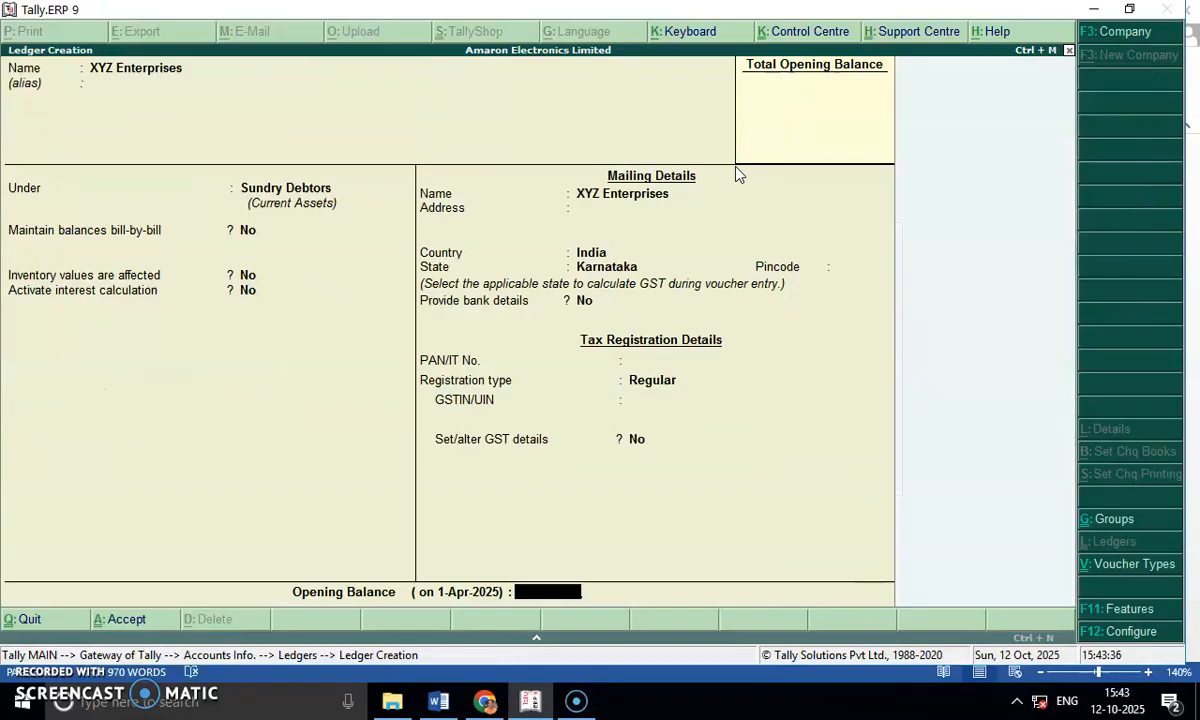
# Create a ledger named KLM Stores under Sundry Debtors, keeping Karnataka state and Regular registration, and save it.
pyautogui.press('Return')
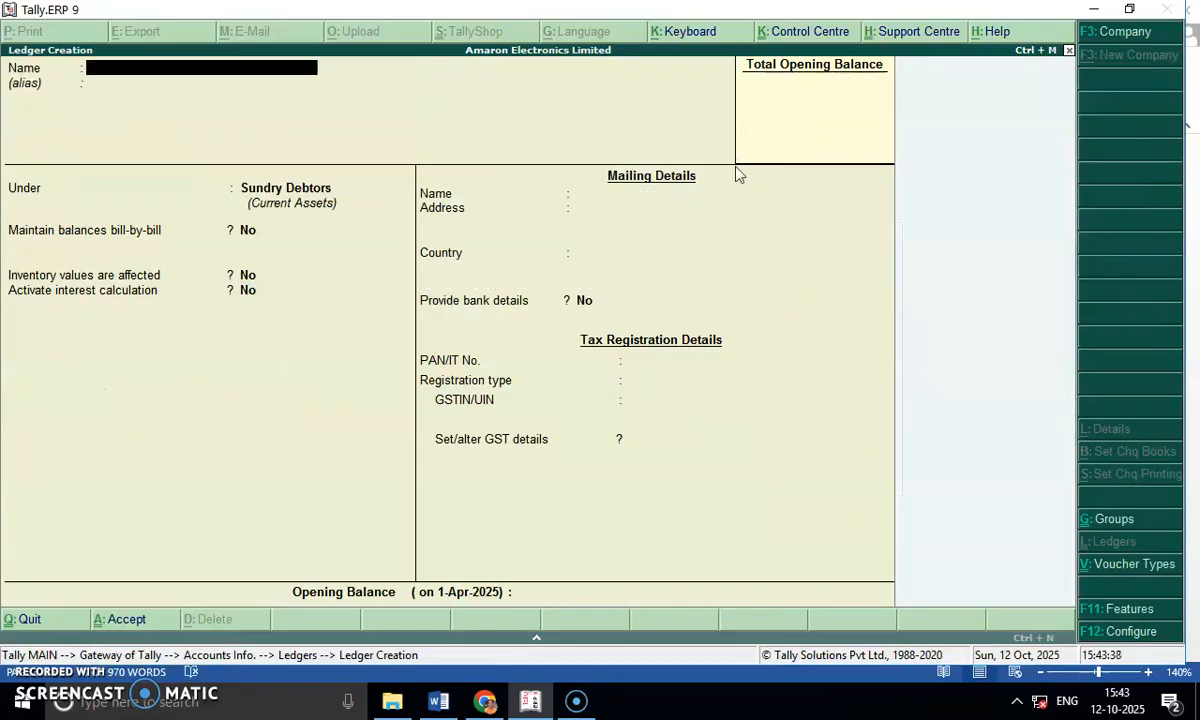
pyautogui.write('KLM Stores')
pyautogui.press('Return')
pyautogui.press('Return')
pyautogui.press('Return')
pyautogui.press('Return')
pyautogui.press('Return')
pyautogui.press('Return')
pyautogui.press('Return')
pyautogui.press('Return')
pyautogui.press('Return')
pyautogui.press('Return')
pyautogui.press('Return')
pyautogui.press('Return')
pyautogui.press('Return')
pyautogui.press('Return')
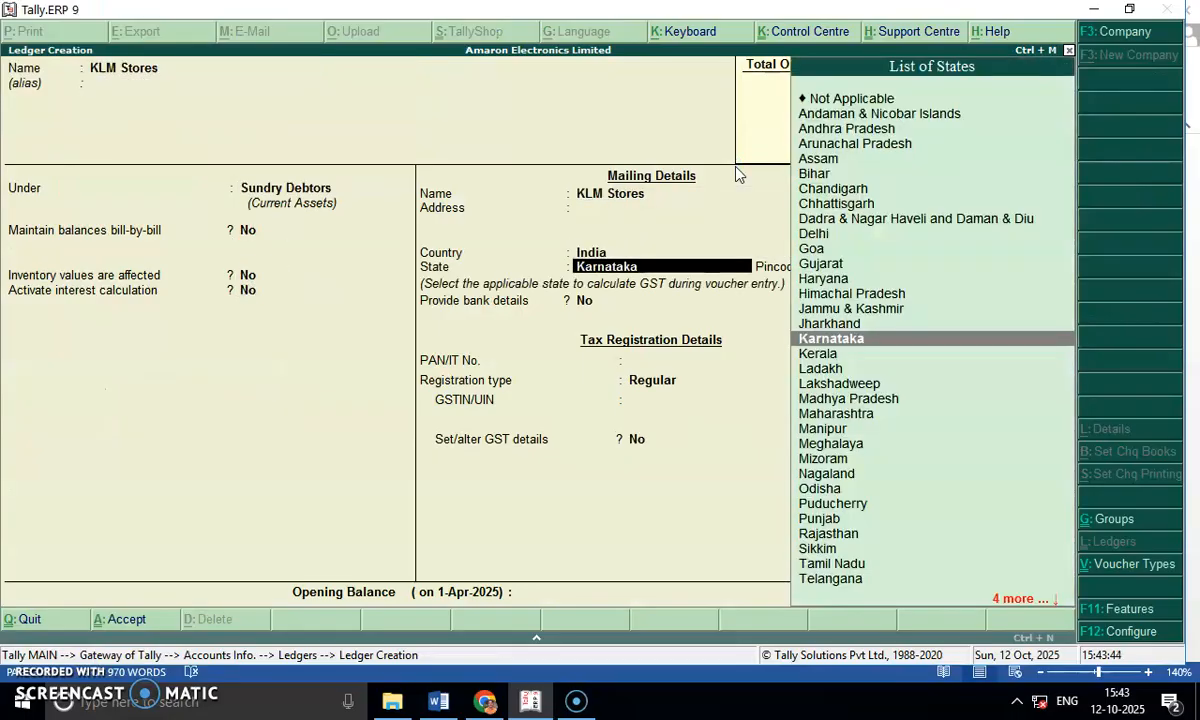
pyautogui.press('Return')
pyautogui.press('Return')
pyautogui.press('Return')
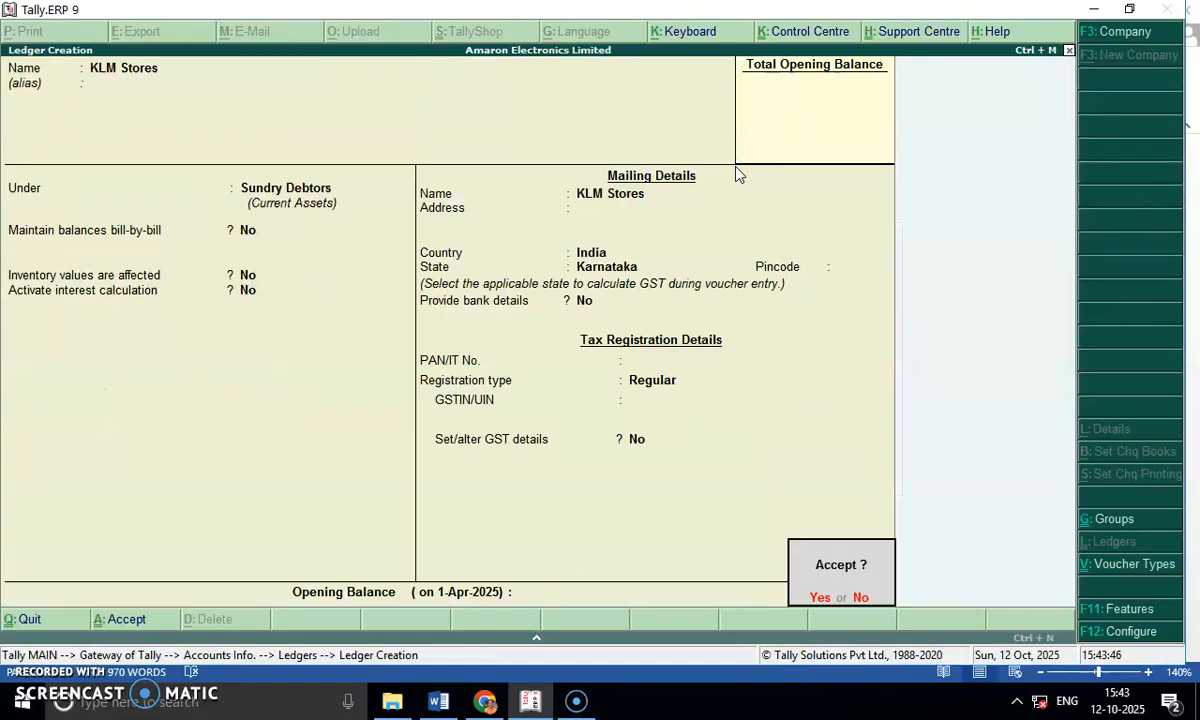
# Start a ledger named Output CGST under the Duties & Taxes group.
pyautogui.press('Return')
pyautogui.write('Outop')
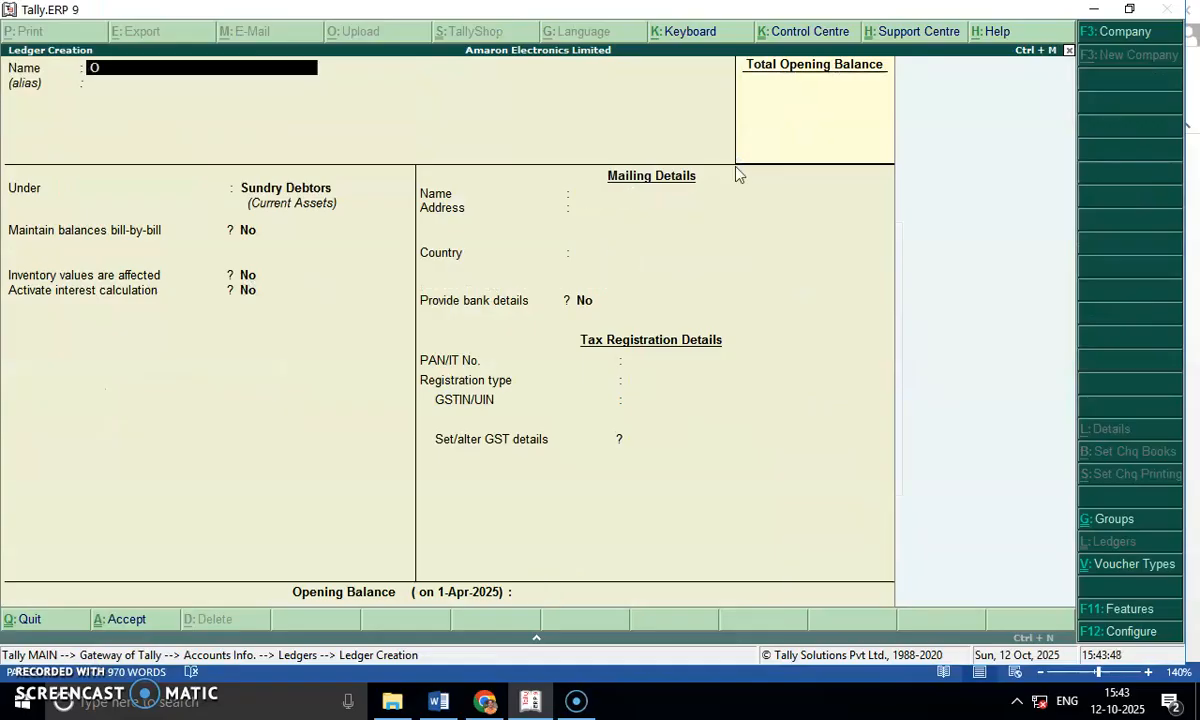
pyautogui.press('BackSpace')
pyautogui.write('pu')
pyautogui.write('t CH')
pyautogui.press('BackSpace')
pyautogui.write('GST')
pyautogui.press('Return')
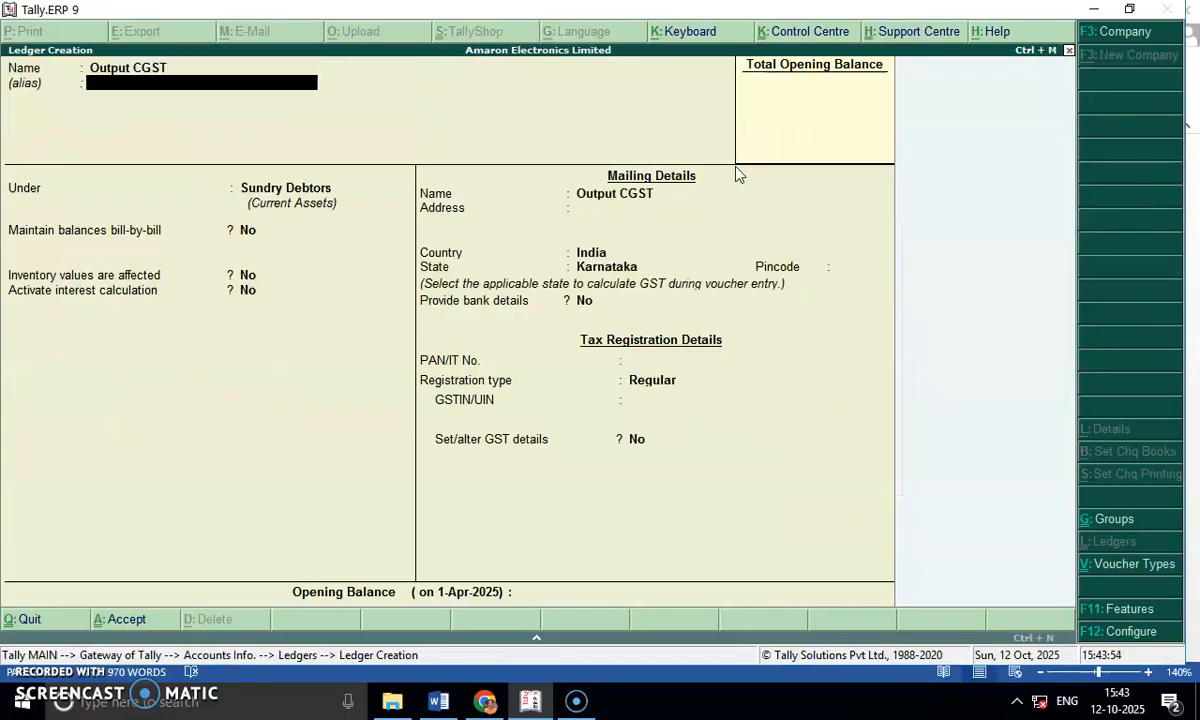
pyautogui.press('Return')
pyautogui.write('Dut')
pyautogui.press('Return')
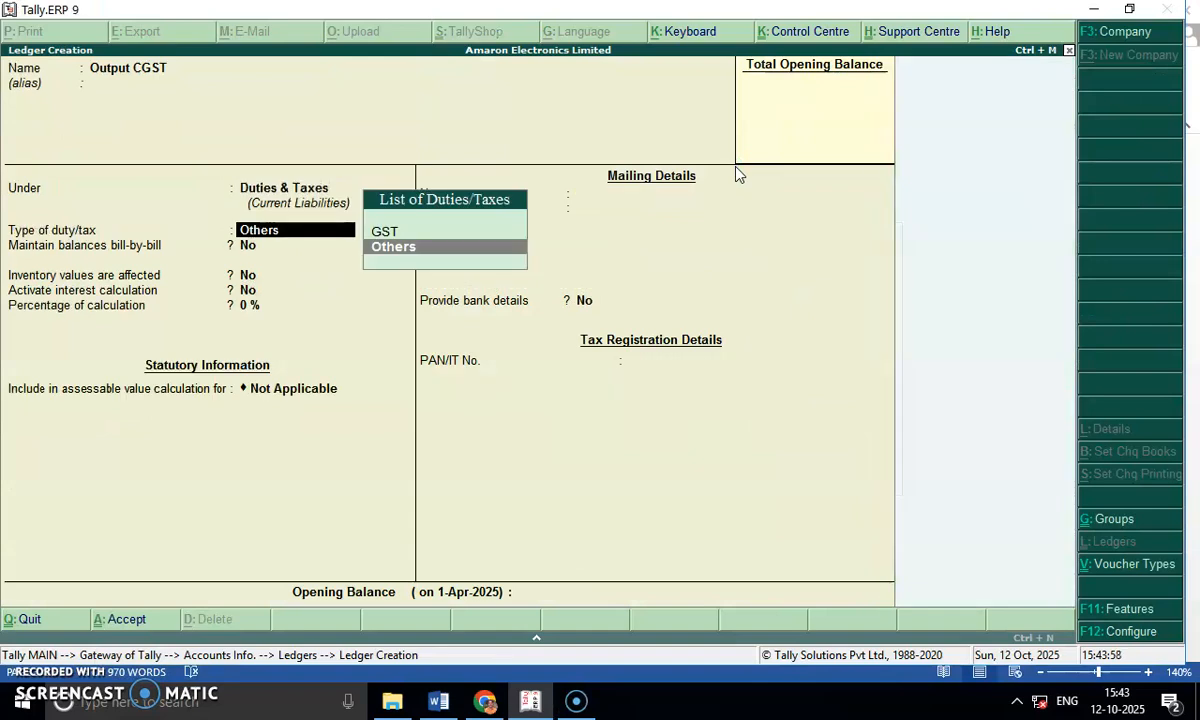
# Set the Output CGST ledger's type of duty to GST and its tax type to Central Tax.
pyautogui.press('Up')
pyautogui.press('Return')
pyautogui.press('Down')
pyautogui.press('Down')
pyautogui.press('Up')
pyautogui.press('Up')
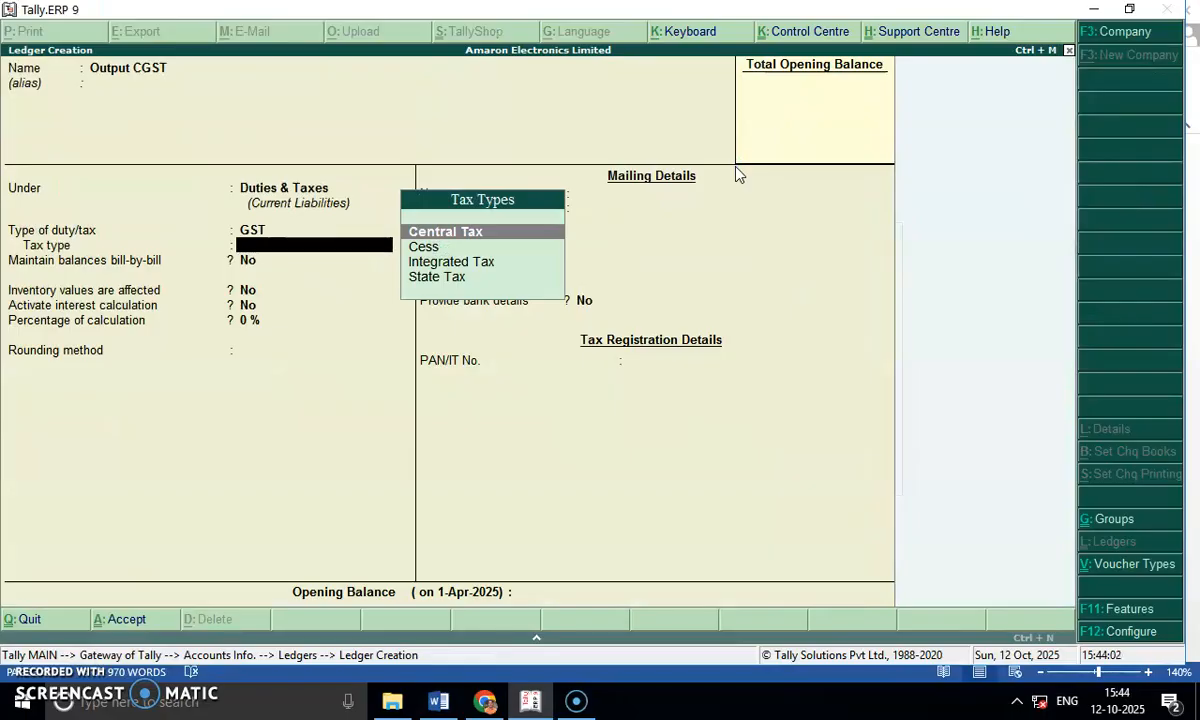
pyautogui.press('Return')
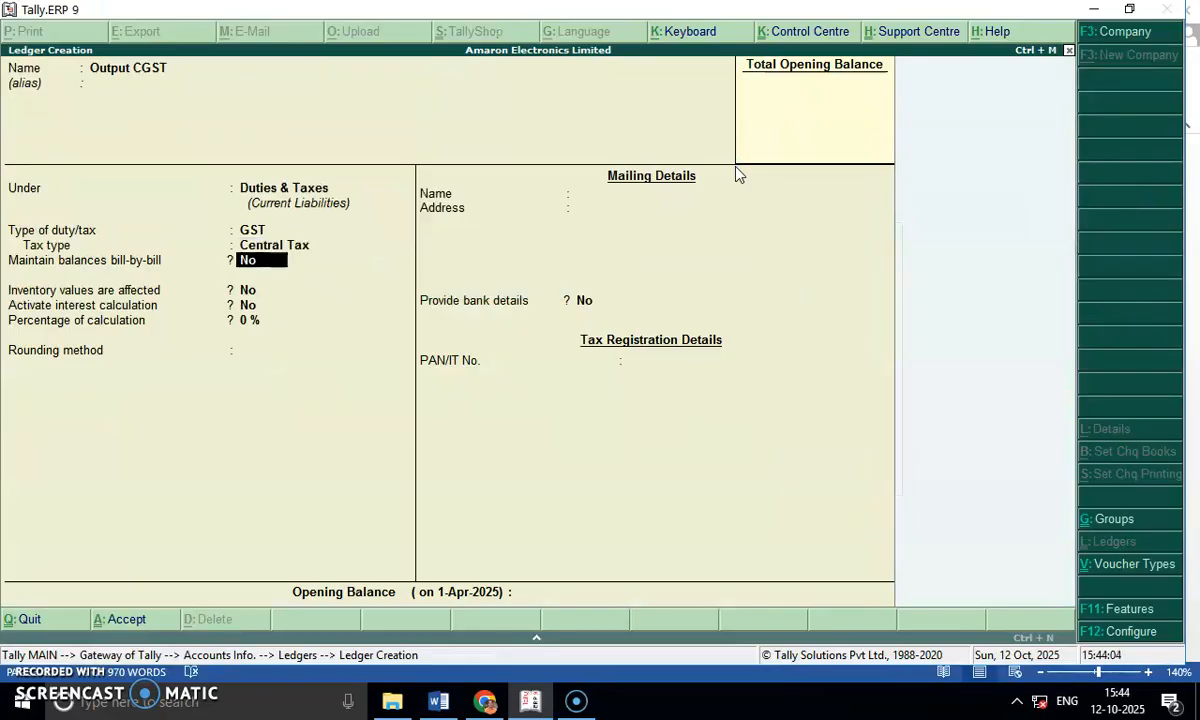
# Set Output CGST's percentage of calculation to 9% with Normal Rounding and rounding limit 0, and save the ledger.
pyautogui.press('Return')
pyautogui.press('Return')
pyautogui.write('9')
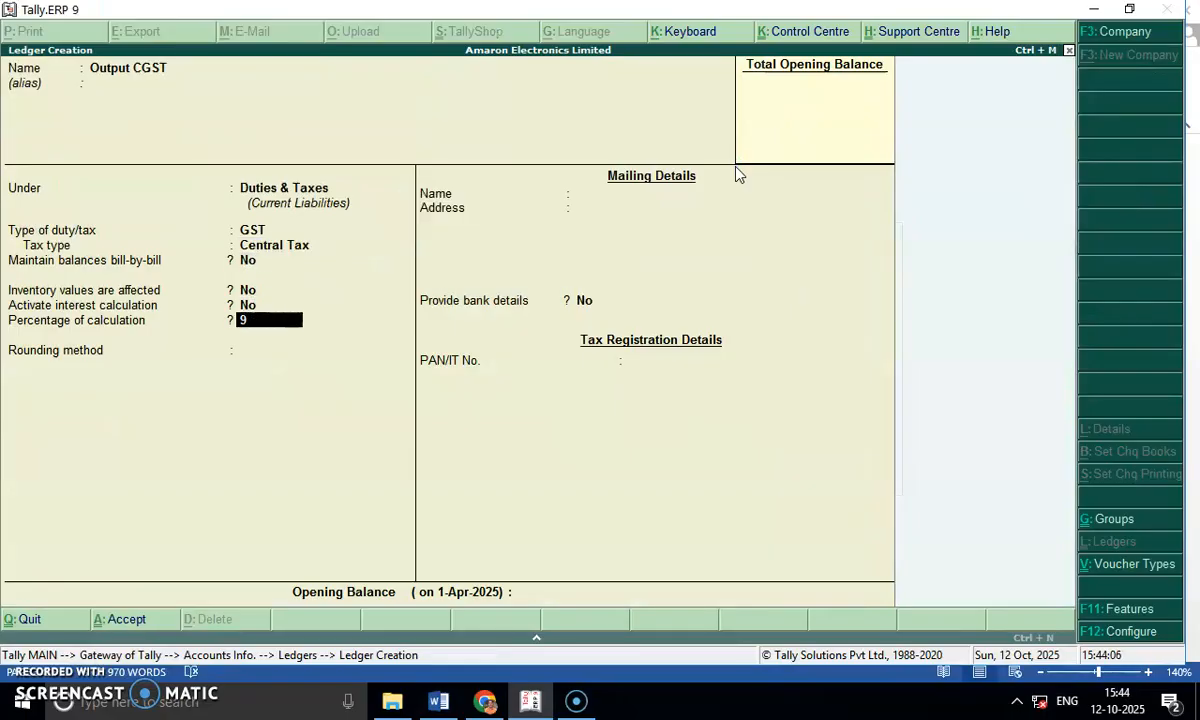
pyautogui.press('Return')
pyautogui.press('Down')
pyautogui.press('Down')
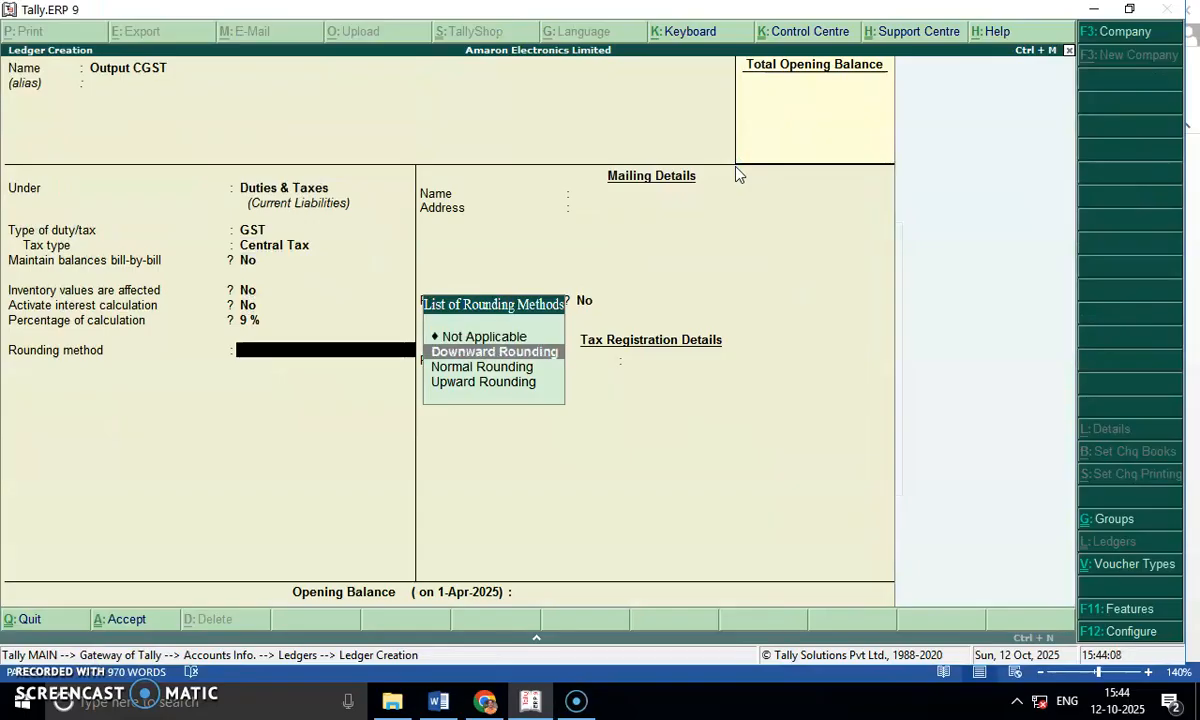
pyautogui.press('Return')
pyautogui.press('Return')
# Start a ledger named Output SGST under Duties & Taxes, with duty type GST and tax type State Tax.
pyautogui.press('Return')
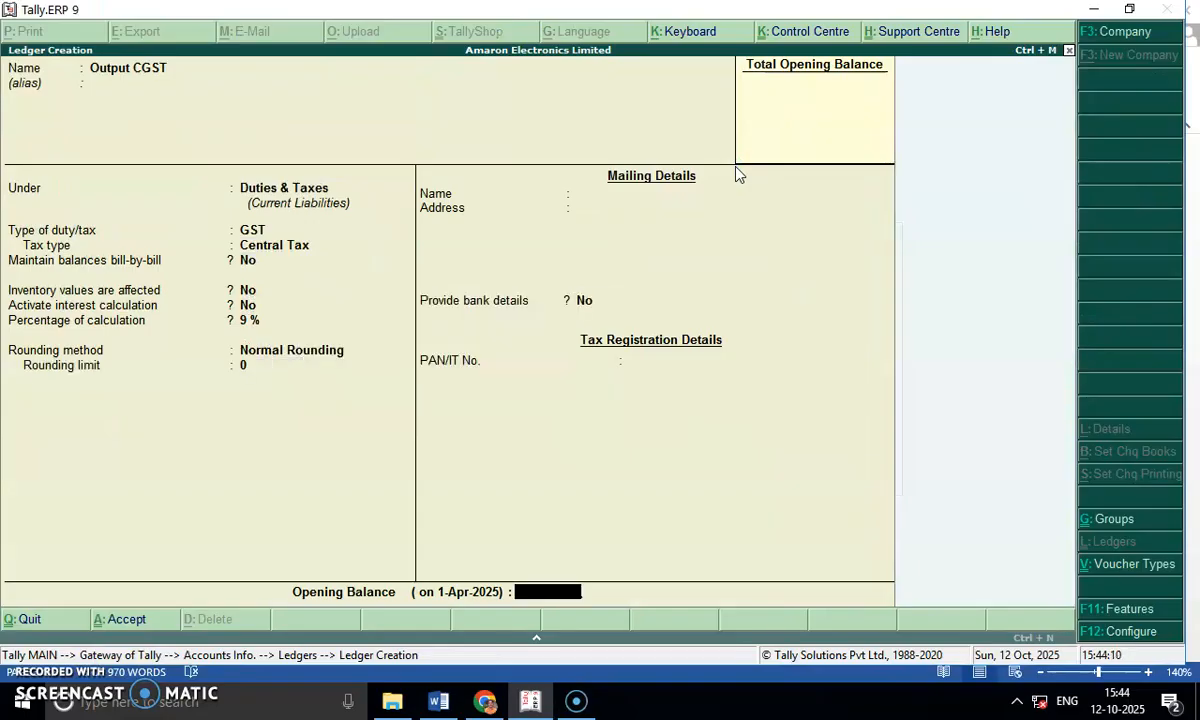
pyautogui.press('Return')
pyautogui.press('Return')
pyautogui.write('Output SGC')
pyautogui.press('Return')
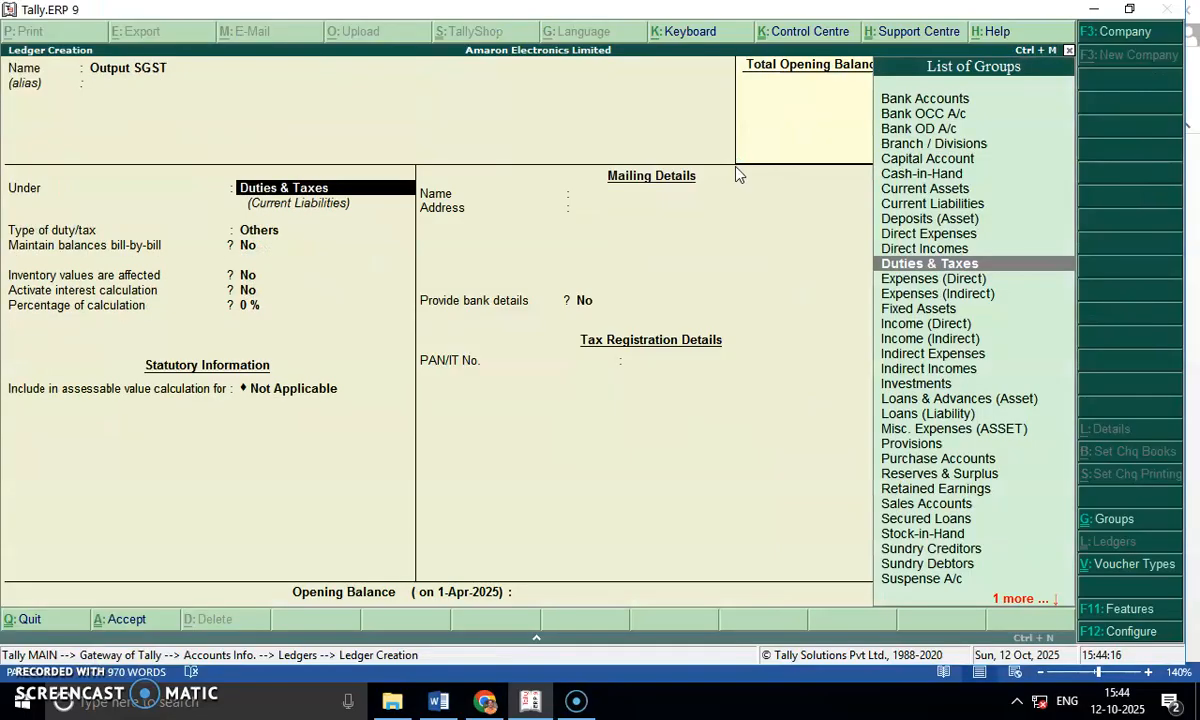
pyautogui.press('Return')
pyautogui.press('Up')
pyautogui.press('Return')
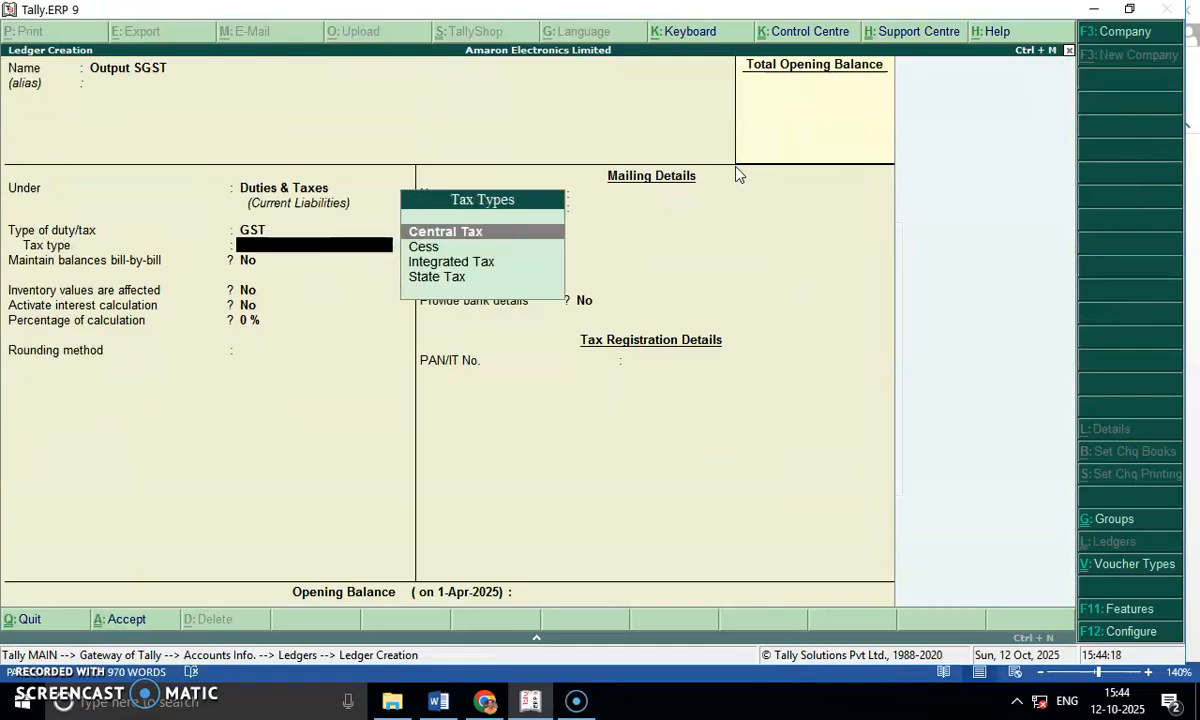
pyautogui.press('Down')
pyautogui.press('Down')
pyautogui.press('Down')
# Set Output SGST's percentage of calculation to 9% with Normal Rounding, and save the ledger.
pyautogui.press('Return')
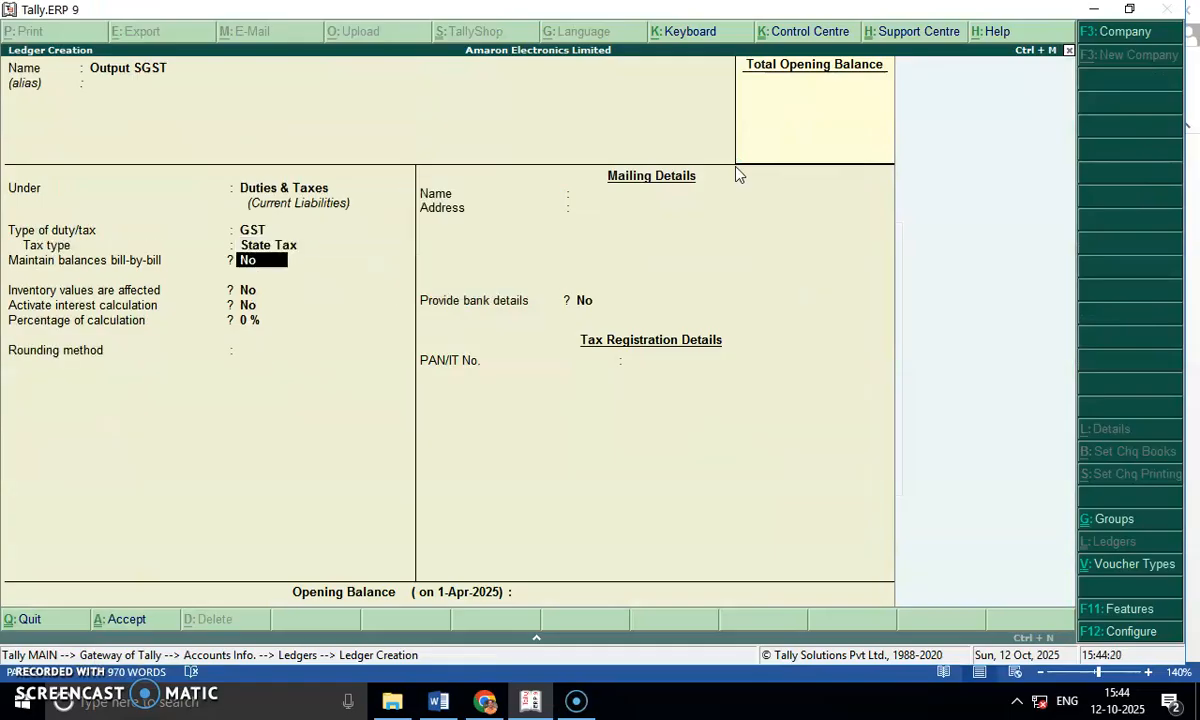
pyautogui.press('Return')
pyautogui.press('Return')
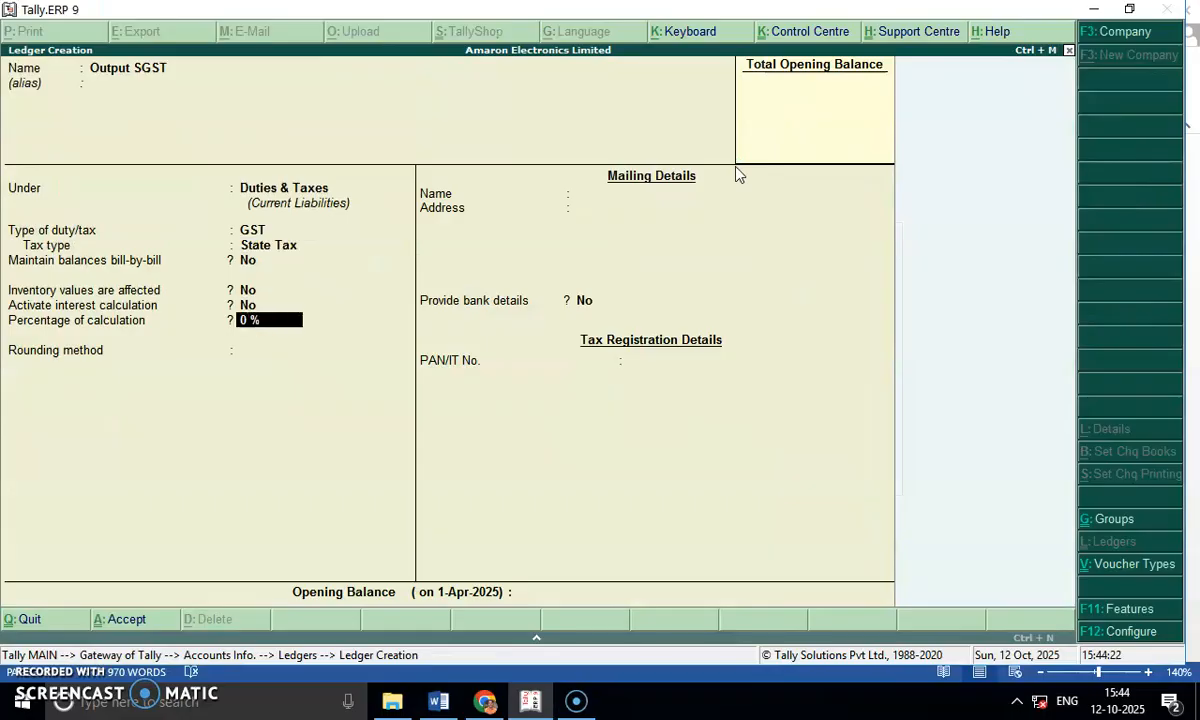
pyautogui.write('9')
pyautogui.press('Return')
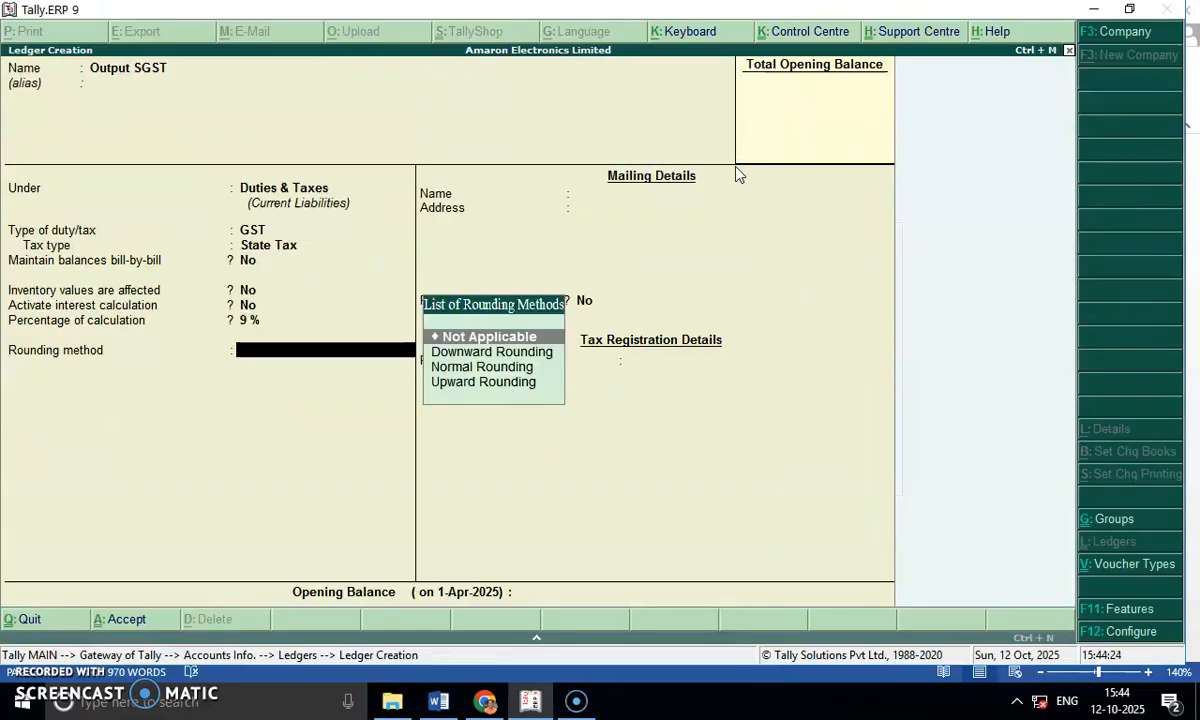
pyautogui.press('Down')
pyautogui.press('Down')
pyautogui.press('Return')
pyautogui.press('Return')
pyautogui.press('Return')
pyautogui.press('Return')
# Leave ledger creation and return to the Gateway of Tally.
pyautogui.press('Return')
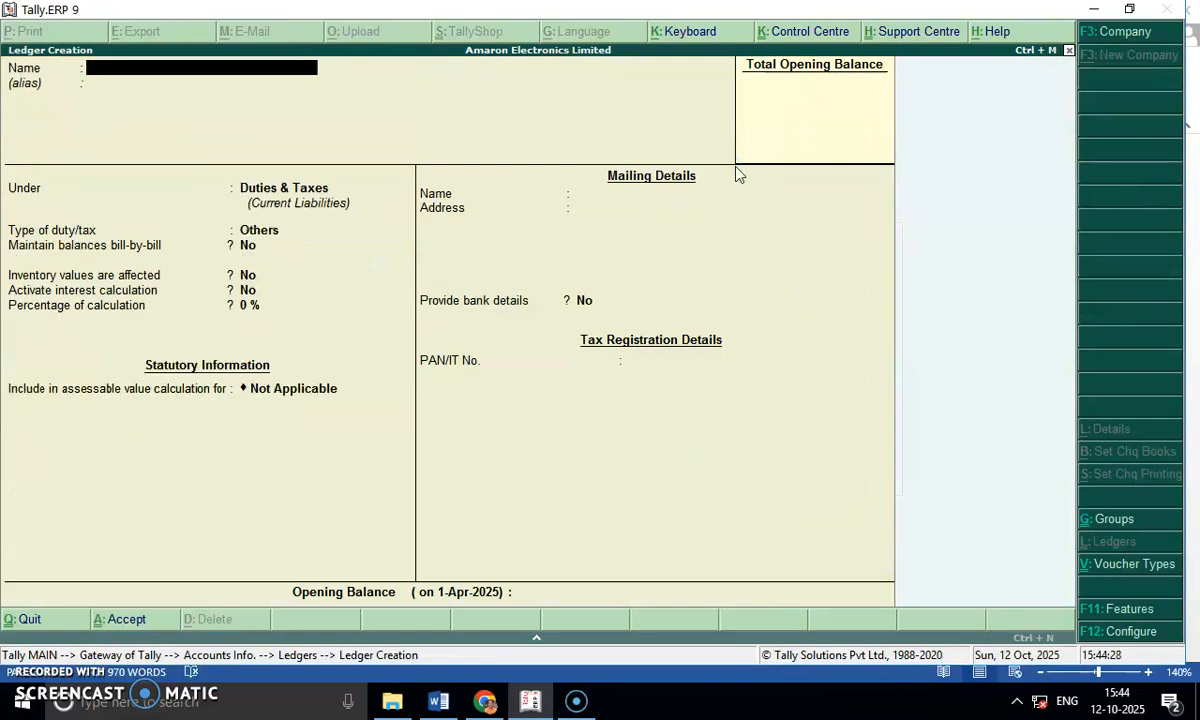
pyautogui.press('Escape')
pyautogui.press('Return')
pyautogui.press('Escape')
pyautogui.press('Escape')
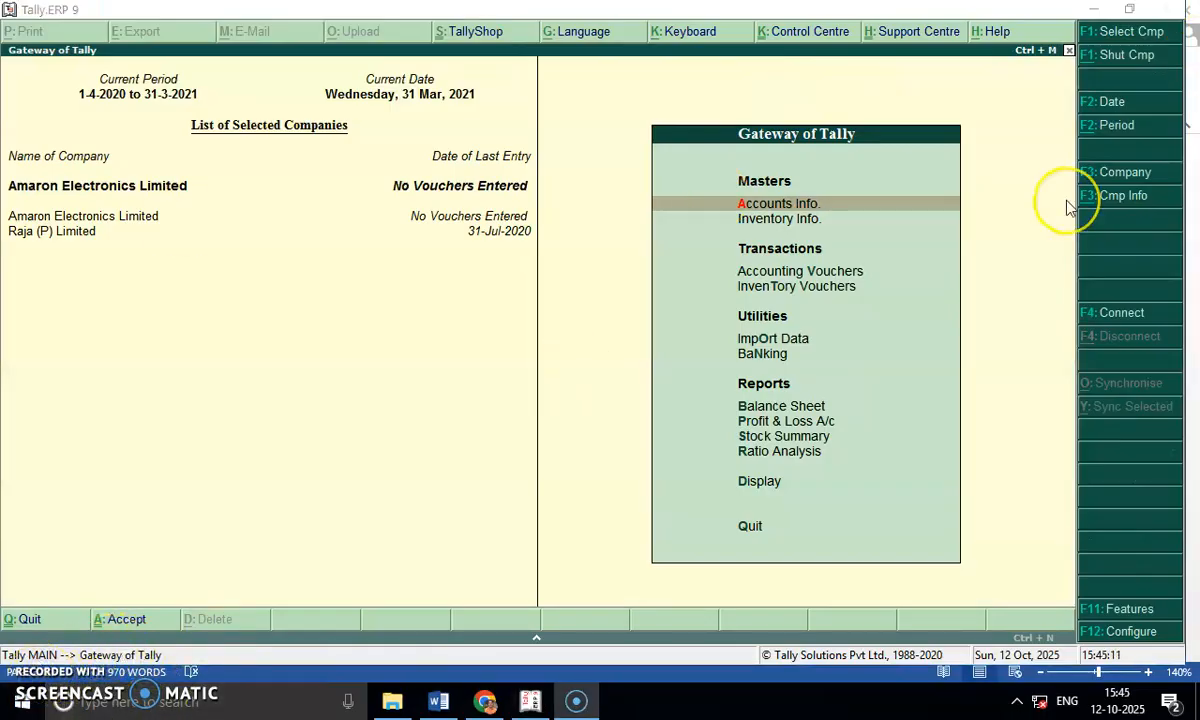
pyautogui.click(897, 219)
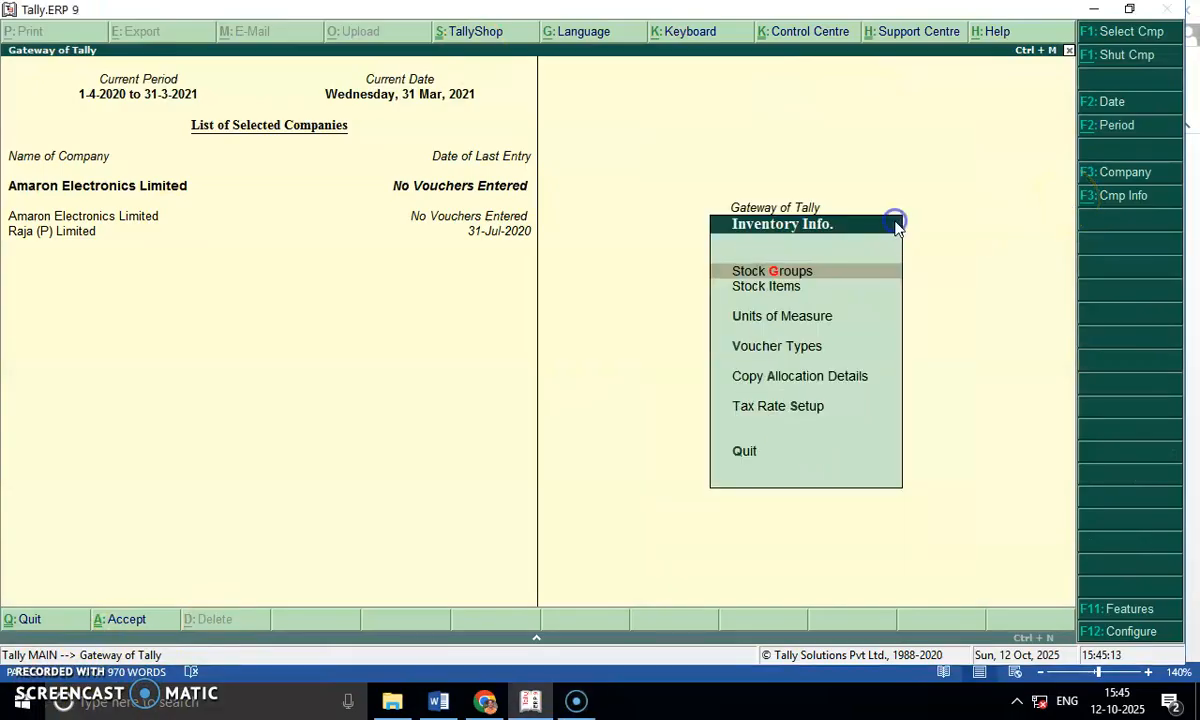
pyautogui.press('Escape')
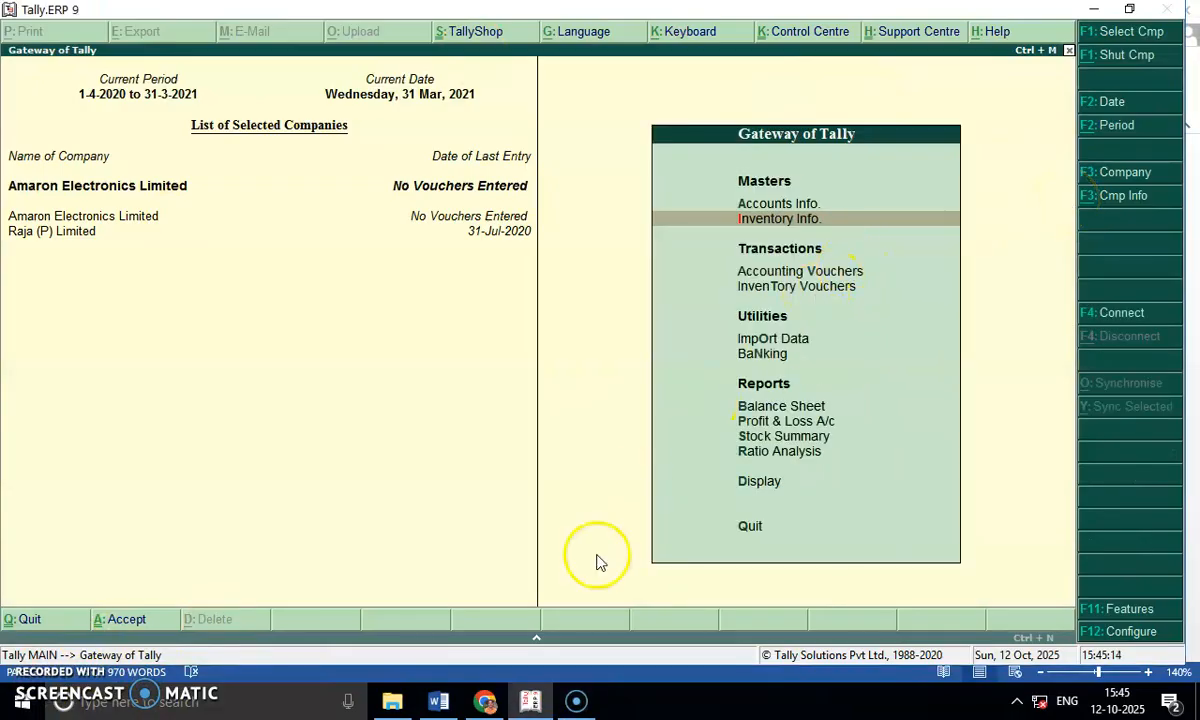
# Switch to Word and review question 13's customers, GST sales and the 2nd Aug 2025 laptop sale to ABC Traders.
pyautogui.click(440, 700)
pyautogui.click(697, 240)
pyautogui.moveTo(683, 240); pyautogui.dragTo(898, 258)
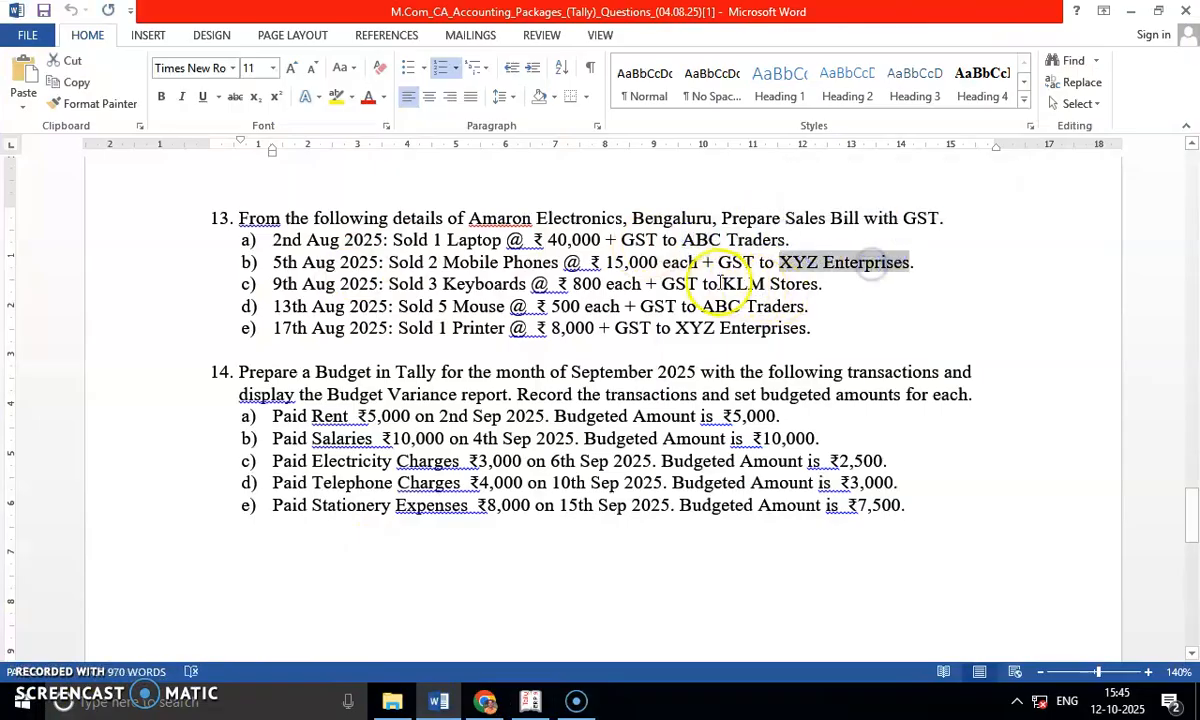
pyautogui.moveTo(717, 284); pyautogui.dragTo(824, 285)
pyautogui.doubleClick(680, 284)
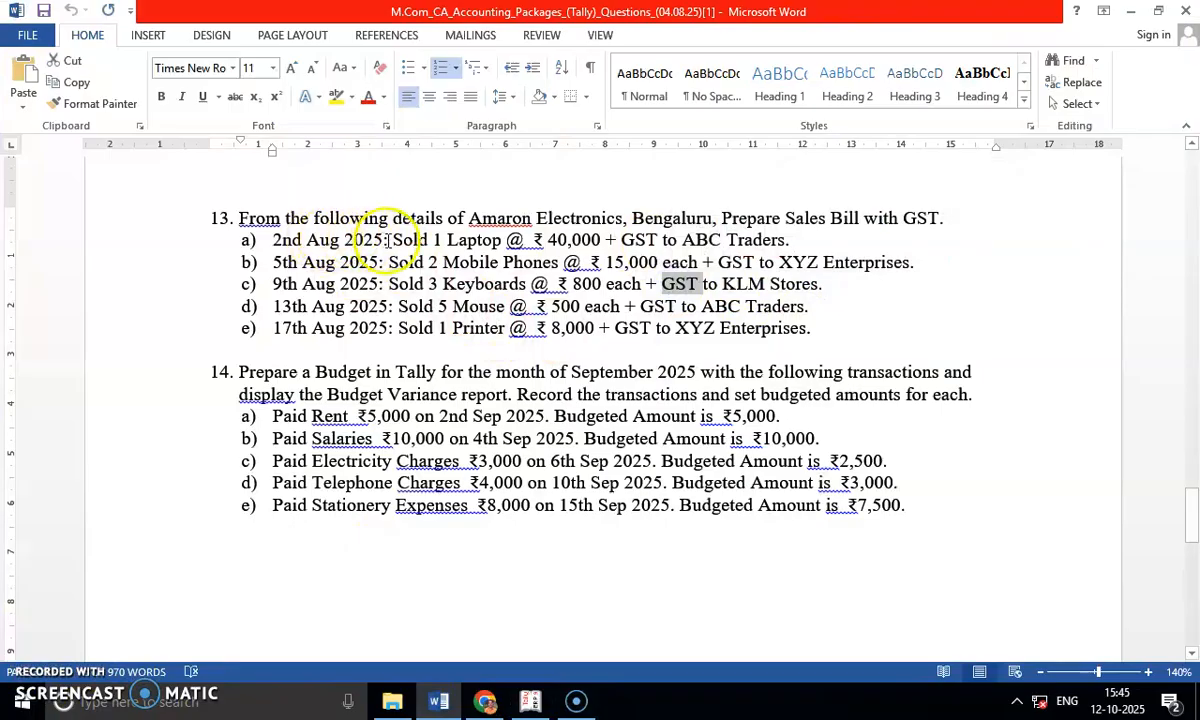
pyautogui.moveTo(392, 240); pyautogui.dragTo(441, 240)
pyautogui.click(514, 286)
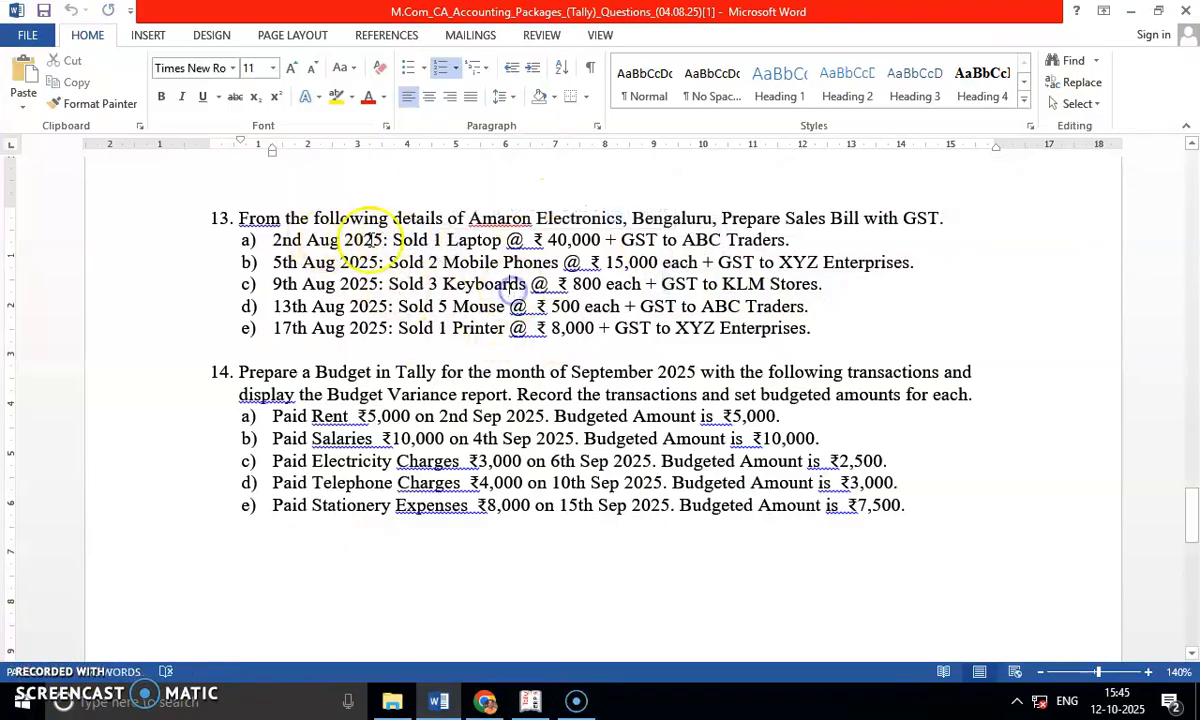
pyautogui.hotkey('alt', 'Tab')
pyautogui.hotkey('alt', 'Tab')
pyautogui.moveTo(272, 240); pyautogui.dragTo(790, 240)
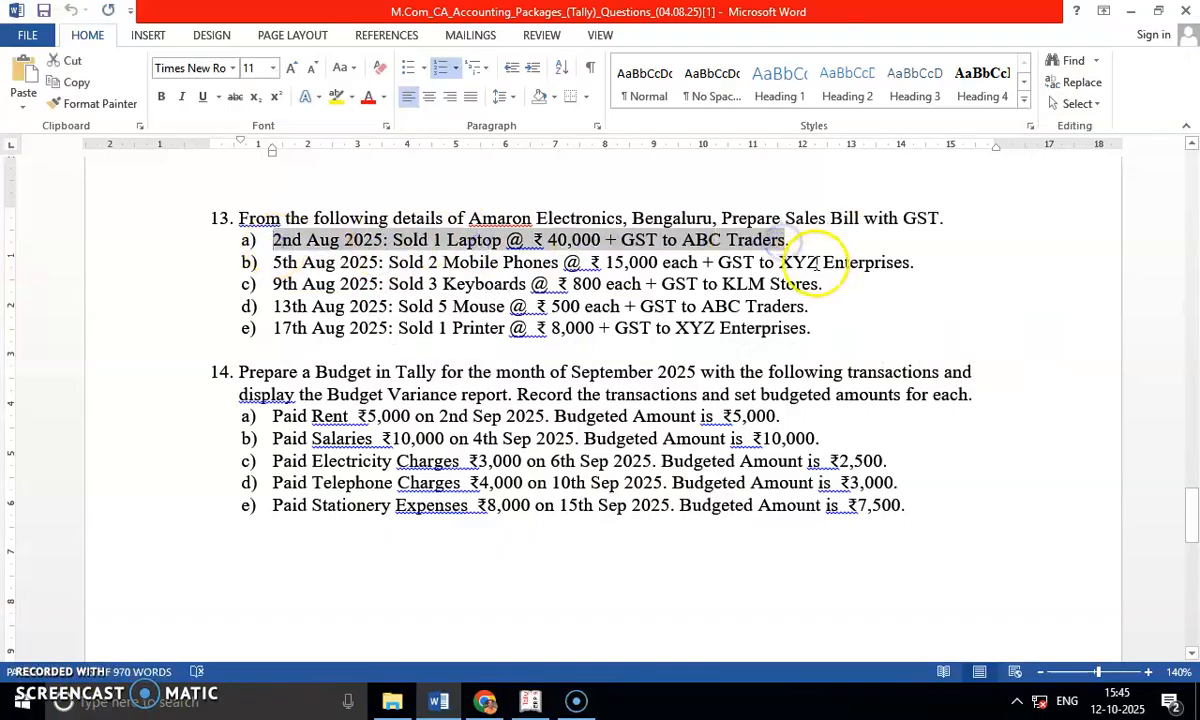
# Switch to Tally and start a new sales voucher for Amaron Electronics Limited.
pyautogui.hotkey('alt', 'Tab')
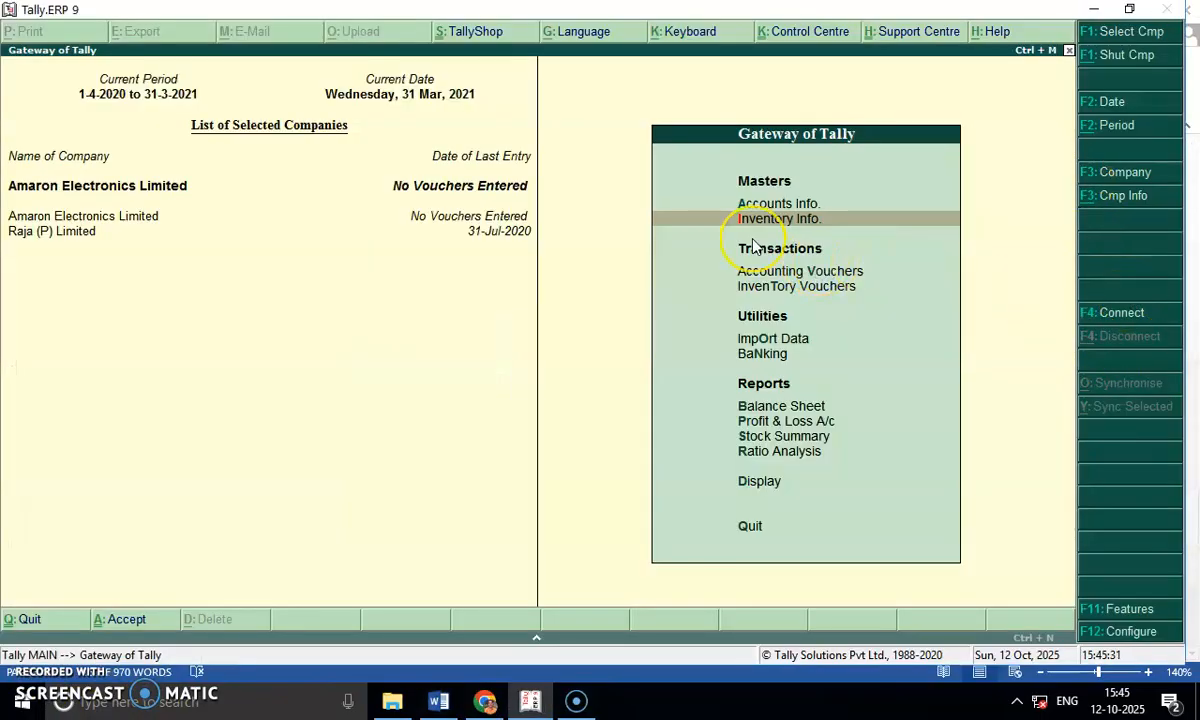
pyautogui.press('Down')
pyautogui.press('Return')
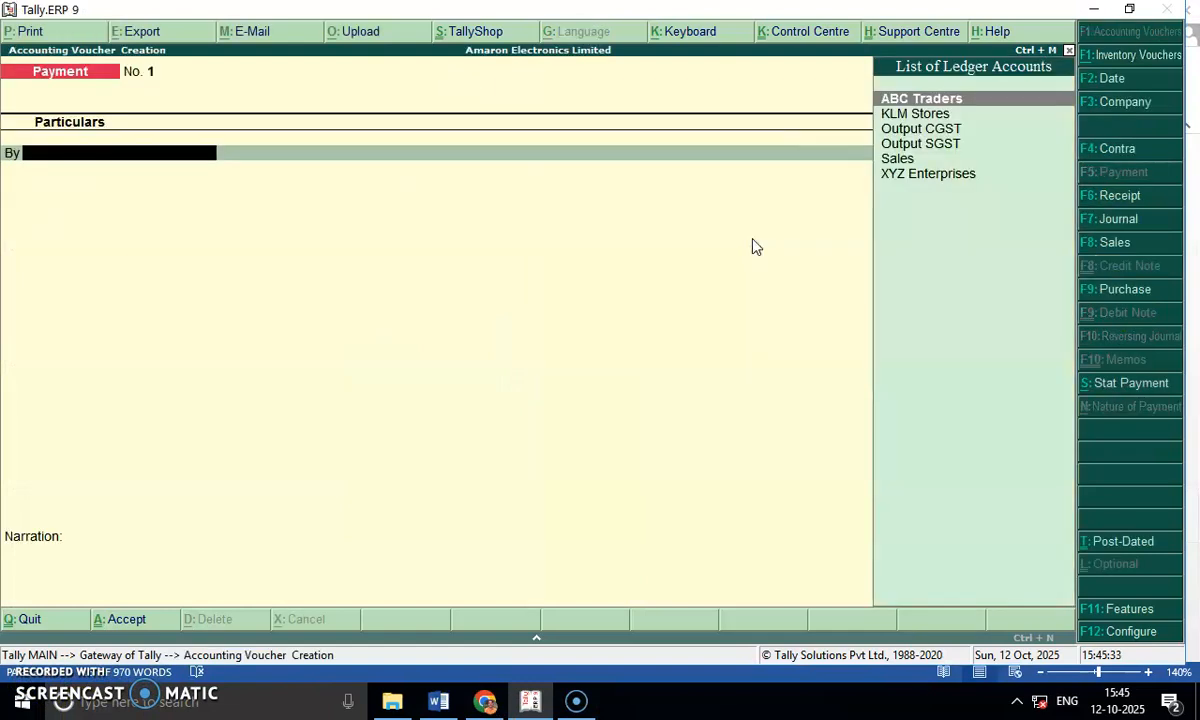
pyautogui.click(1129, 243)
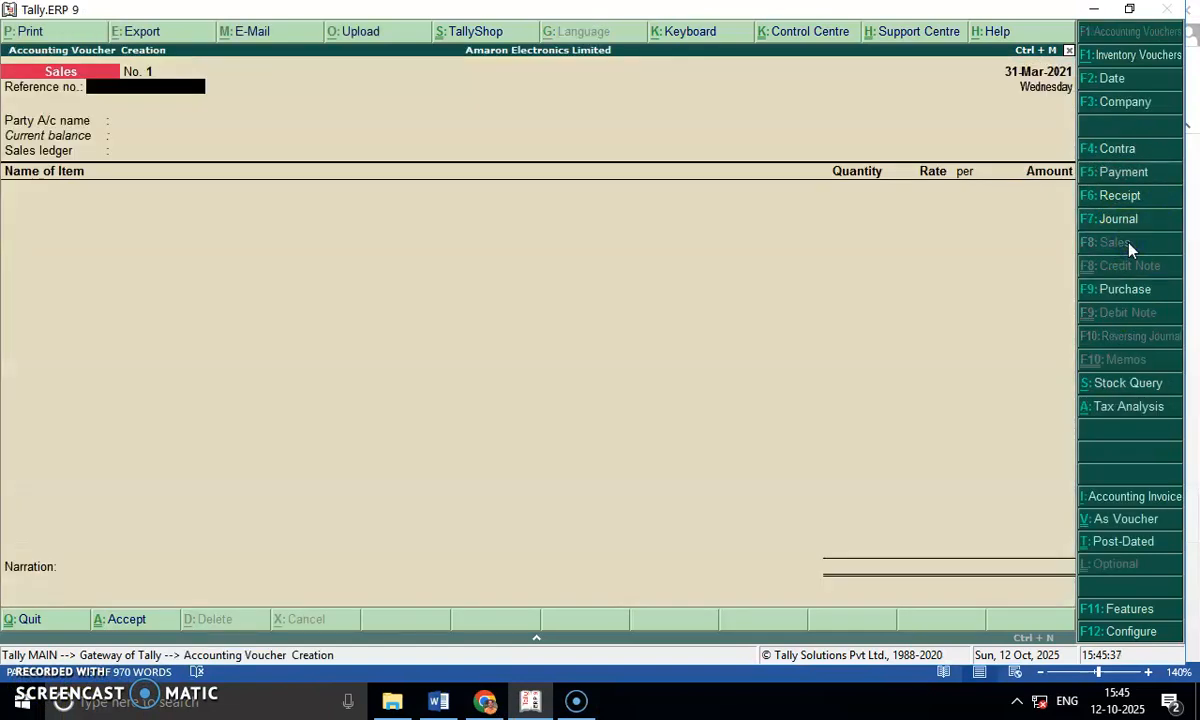
pyautogui.press('F2')
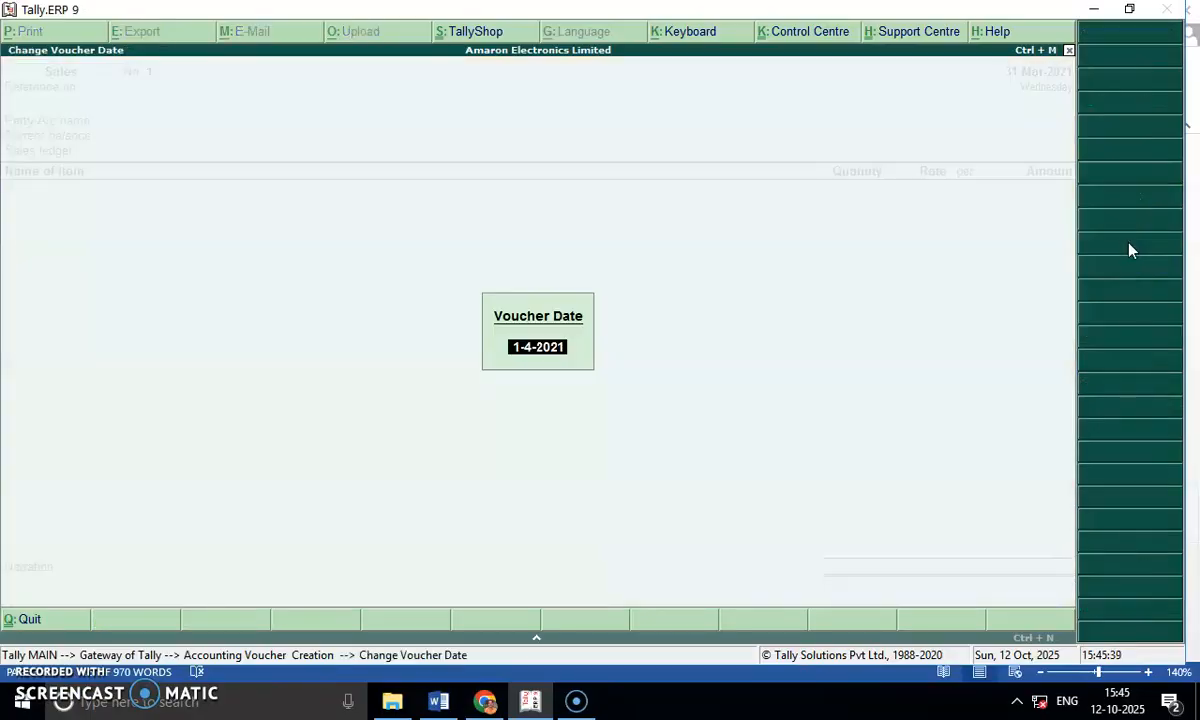
pyautogui.press('BackSpace')
pyautogui.press('Escape')
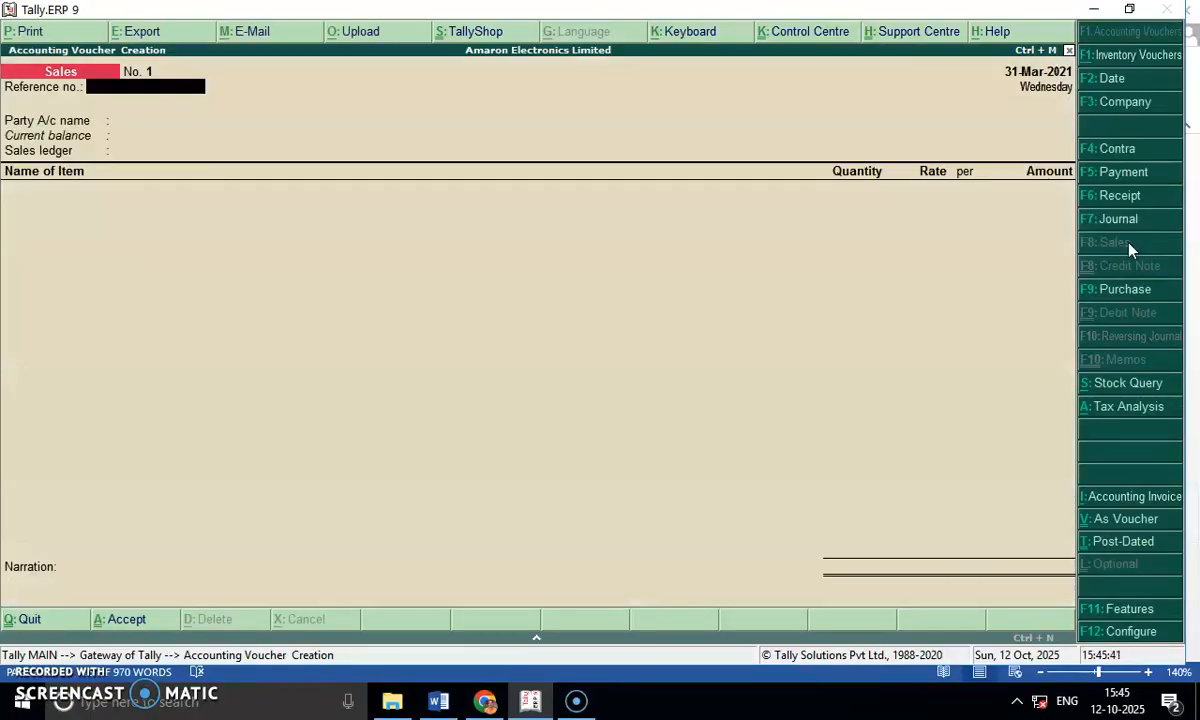
# Change the accounting period to run from 1-4-2025 to 31-3-2026.
pyautogui.hotkey('alt', 'F2')
pyautogui.write('1-4-2025')
pyautogui.press('Return')
pyautogui.write('31-3-2026')
pyautogui.press('Return')
# Set the sales voucher's date to 1-4-2025.
pyautogui.press('F2')
pyautogui.write('1-4-2025')
pyautogui.press('Return')
# Choose ABC Traders as the party with default party details and no reference number, and select Sales as the sales ledger.
pyautogui.press('Return')
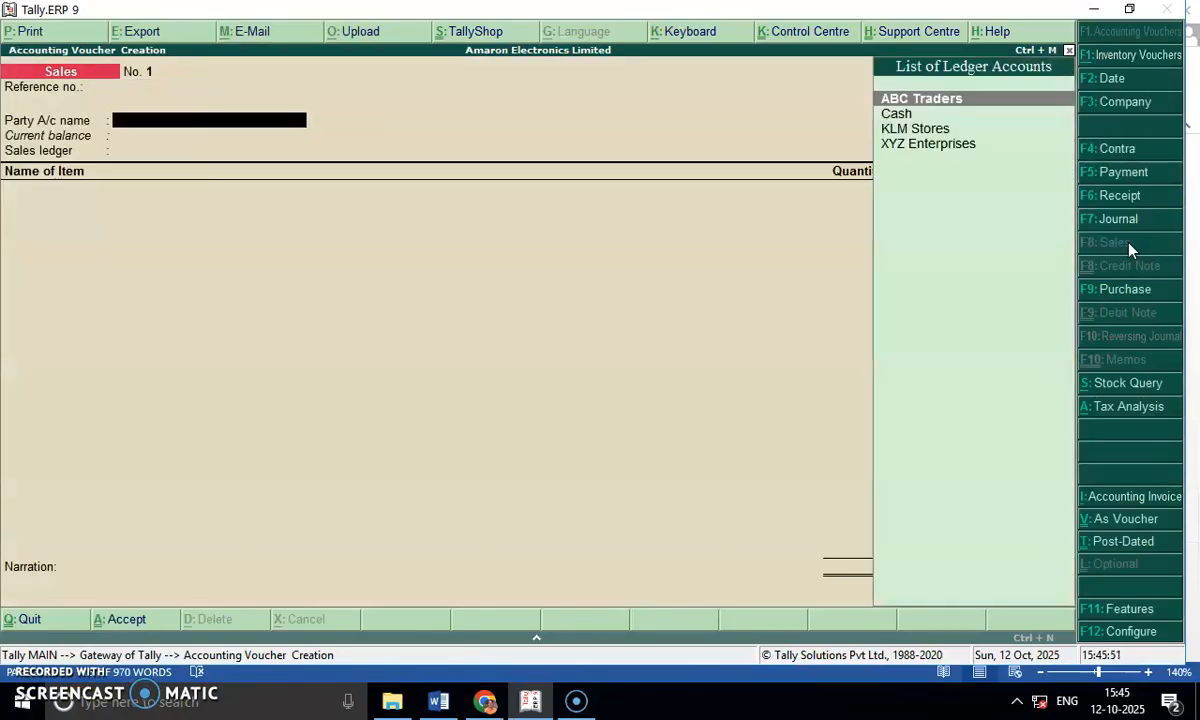
pyautogui.press('Return')
pyautogui.press('Return')
pyautogui.press('Return')
pyautogui.press('Return')
pyautogui.press('Return')
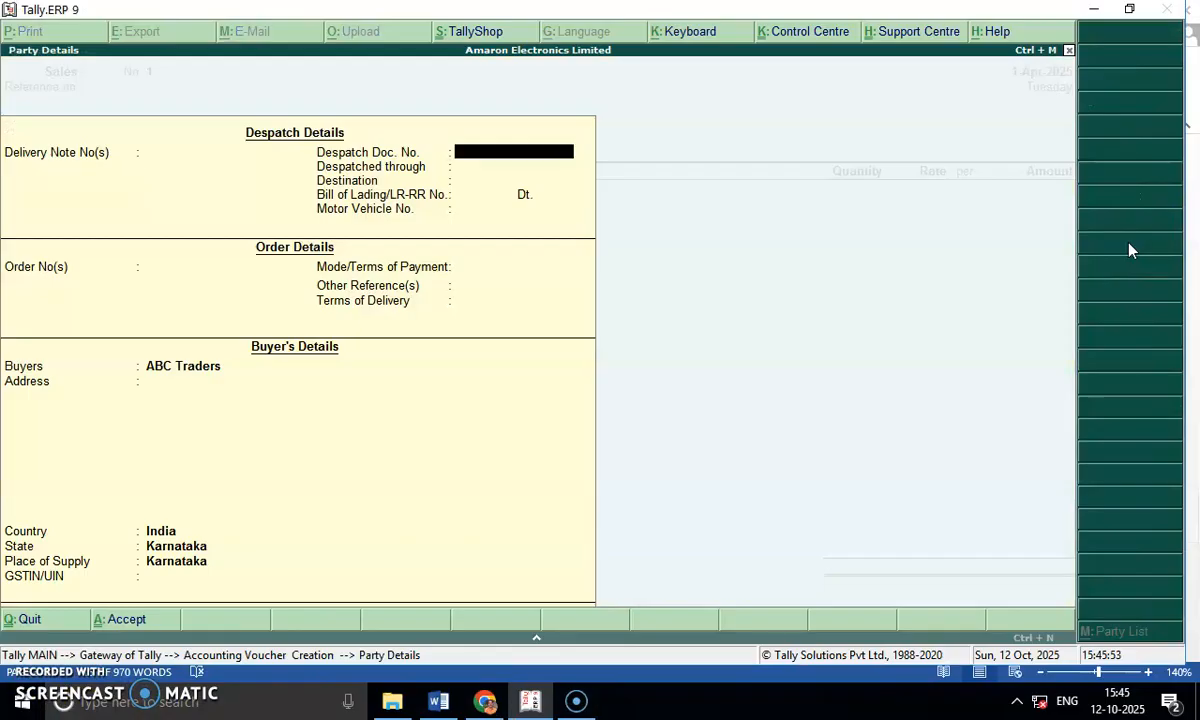
pyautogui.press('Return')
pyautogui.press('Return')
pyautogui.press('Return')
pyautogui.press('Return')
pyautogui.press('Return')
pyautogui.press('Return')
pyautogui.press('Return')
pyautogui.press('Return')
pyautogui.press('Return')
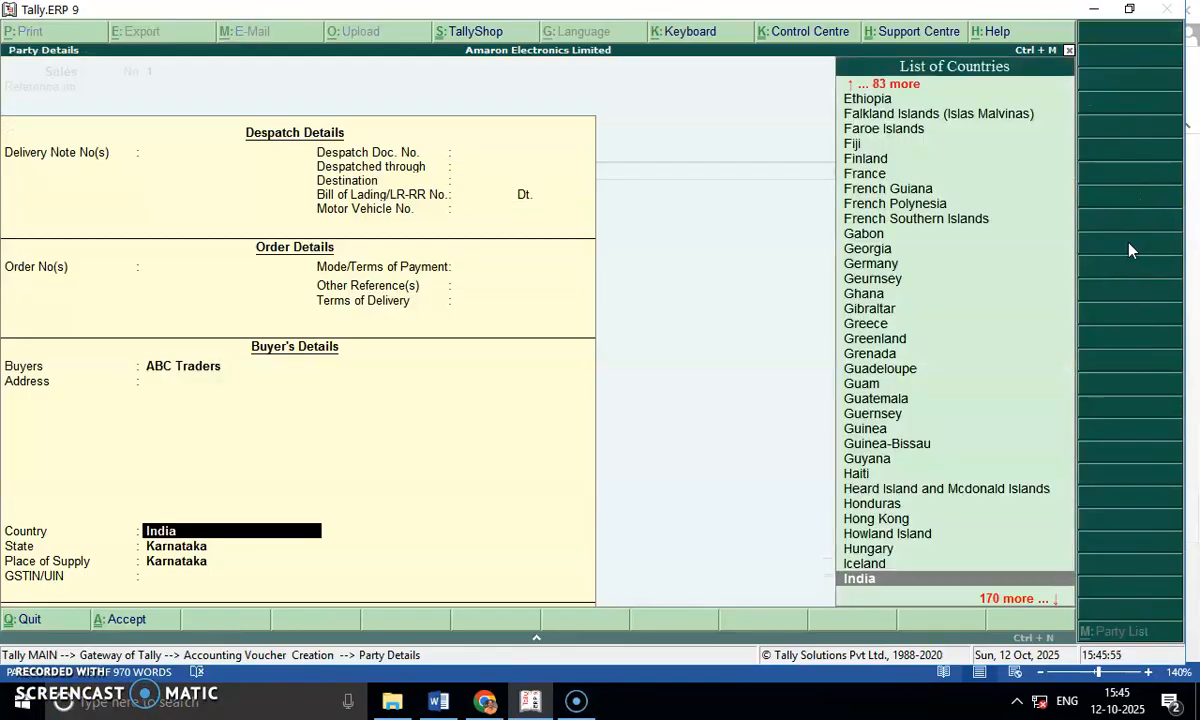
pyautogui.press('Return')
pyautogui.press('Return')
pyautogui.press('Return')
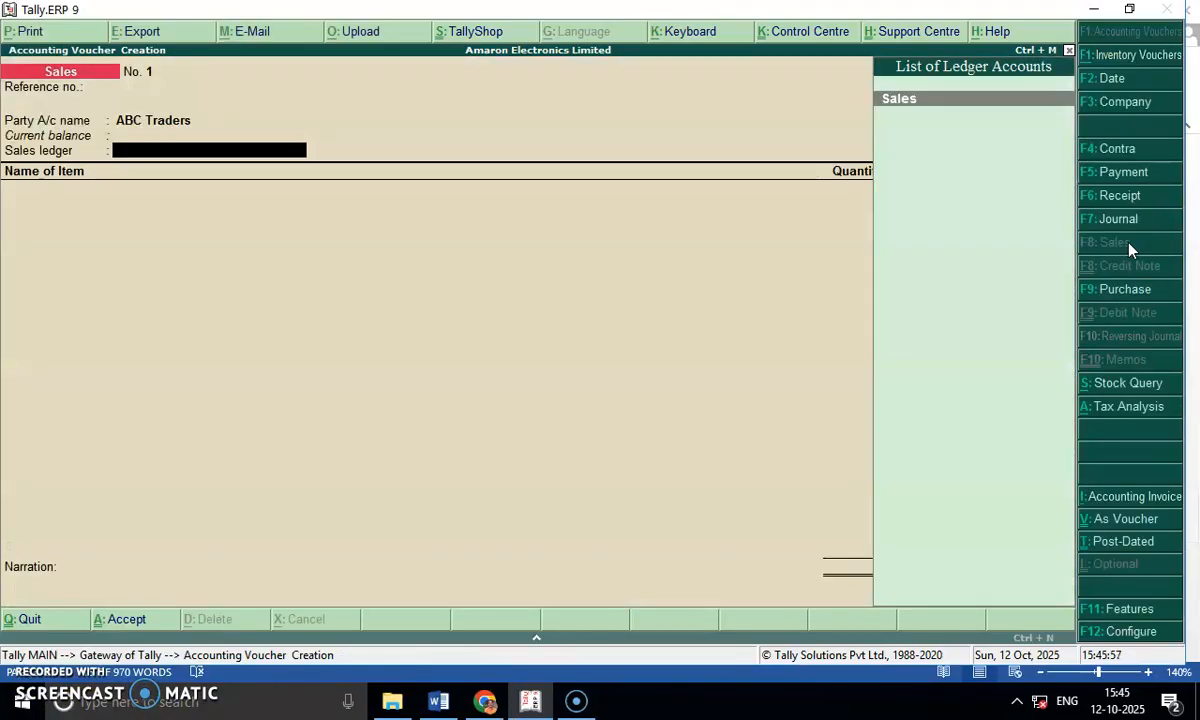
# Add the item Laptop to the voucher with quantity 1 and rate 40000.
pyautogui.press('Return')
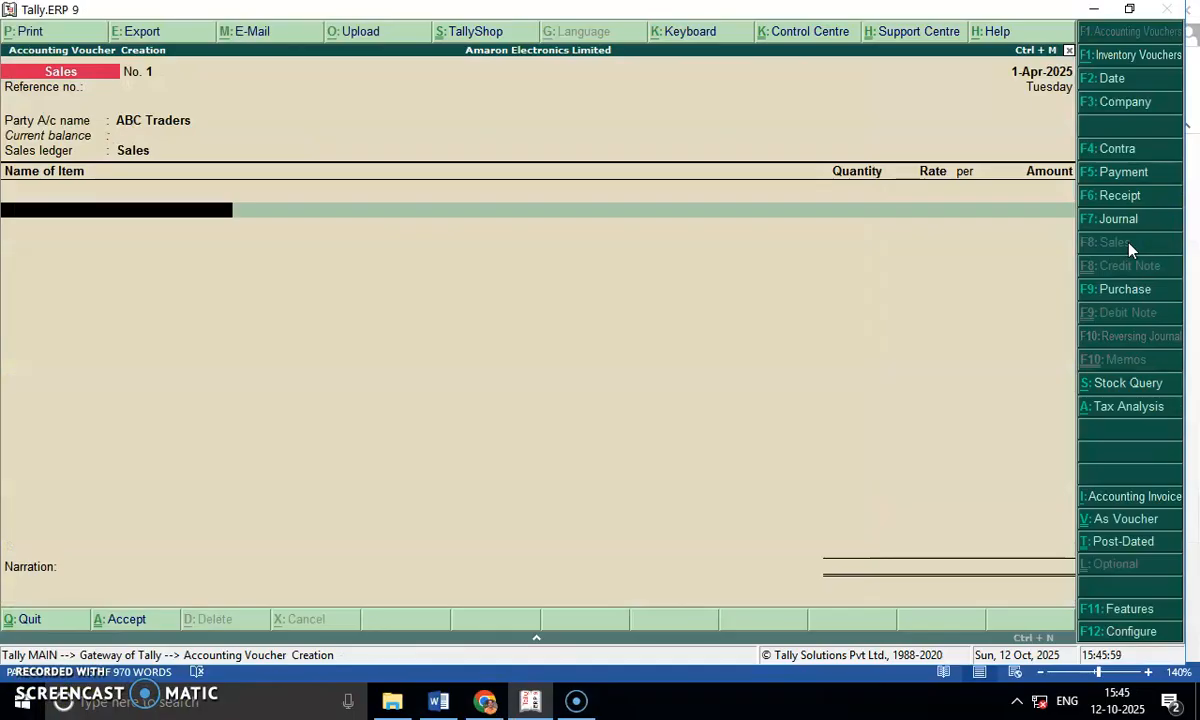
pyautogui.write('Lap')
pyautogui.press('Return')
pyautogui.write('1')
pyautogui.press('Return')
pyautogui.press('Return')
pyautogui.write('40000')
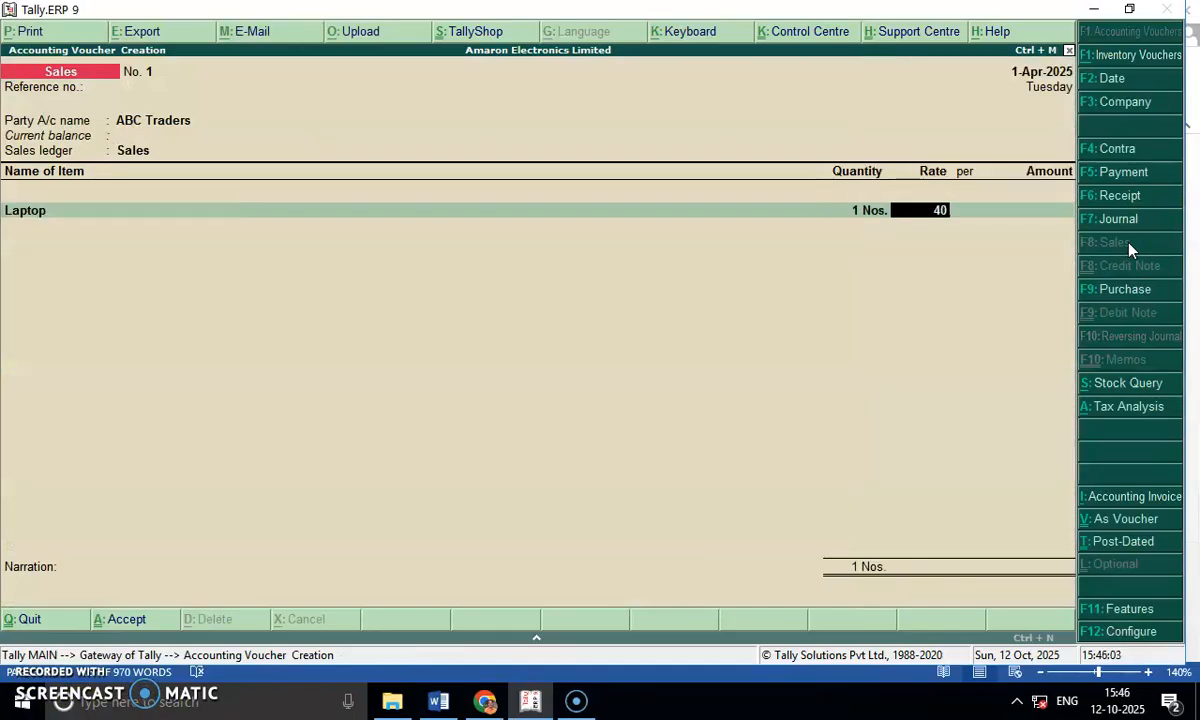
# End the item list of the laptop sale and add the Output CGST ledger at 9%.
pyautogui.press('Return')
pyautogui.press('Return')
pyautogui.press('Return')
pyautogui.press('Return')
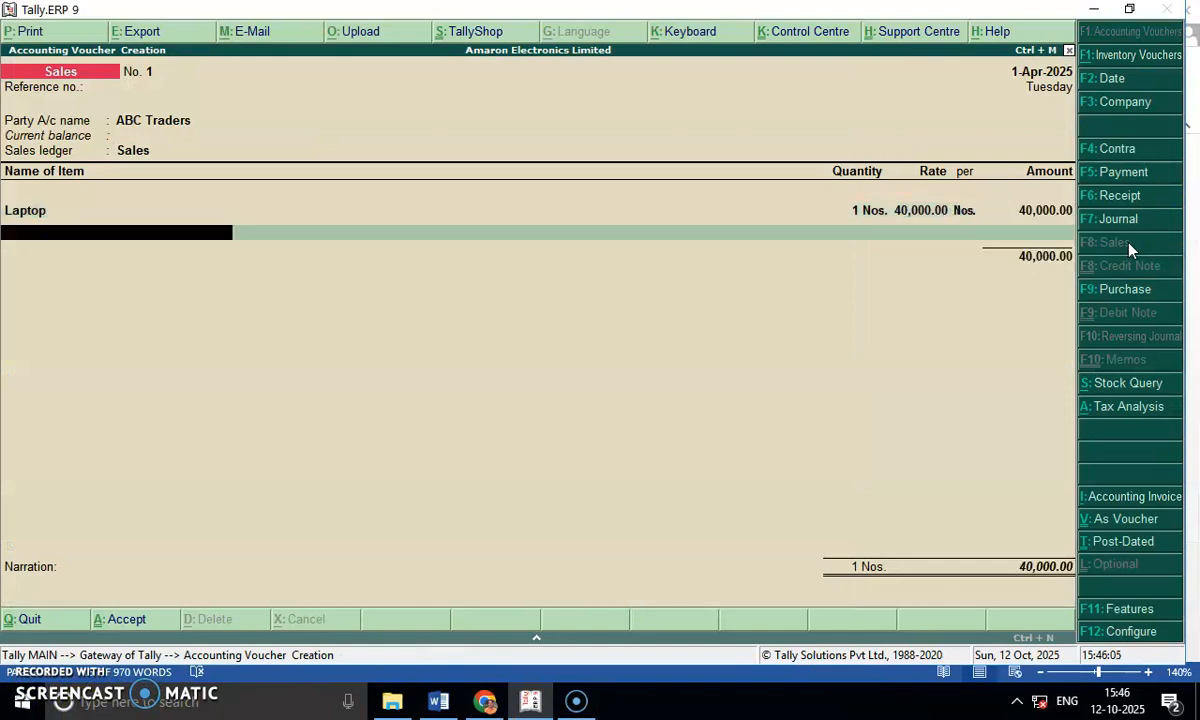
pyautogui.press('Return')
pyautogui.write('Ou')
pyautogui.press('Return')
pyautogui.press('Return')
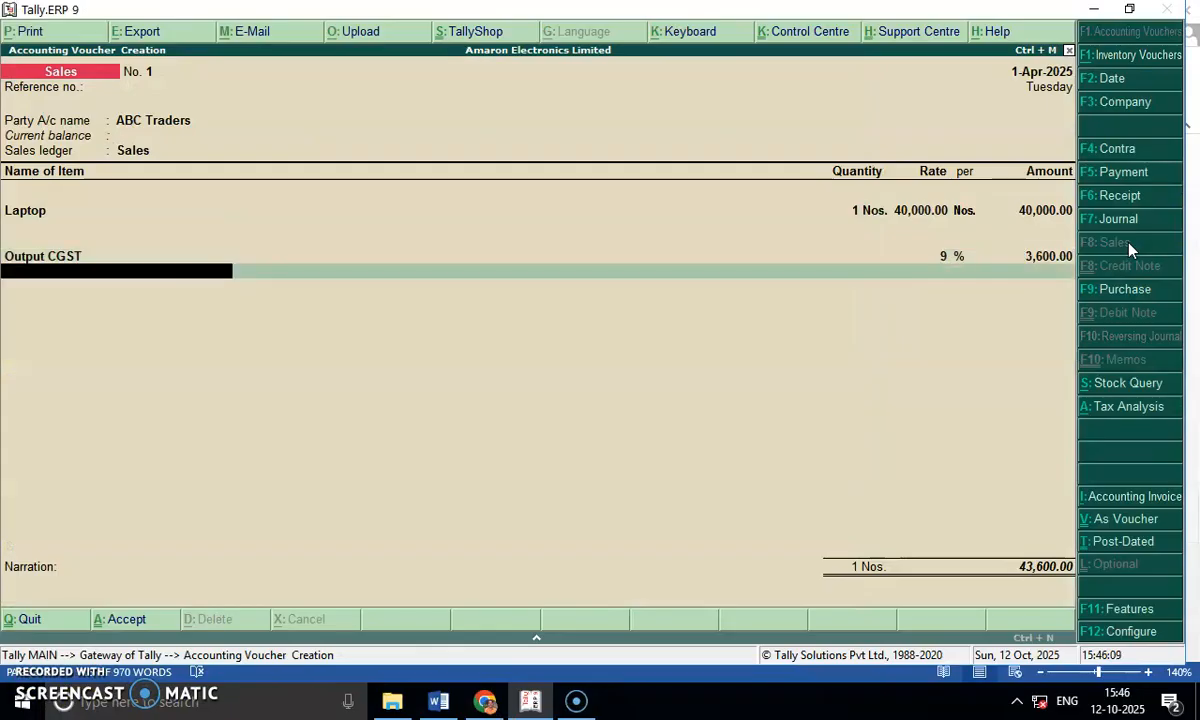
pyautogui.write('Ou')
# Add the Output SGST ledger at 9% to the laptop sale and save the voucher without a narration.
pyautogui.press('Down')
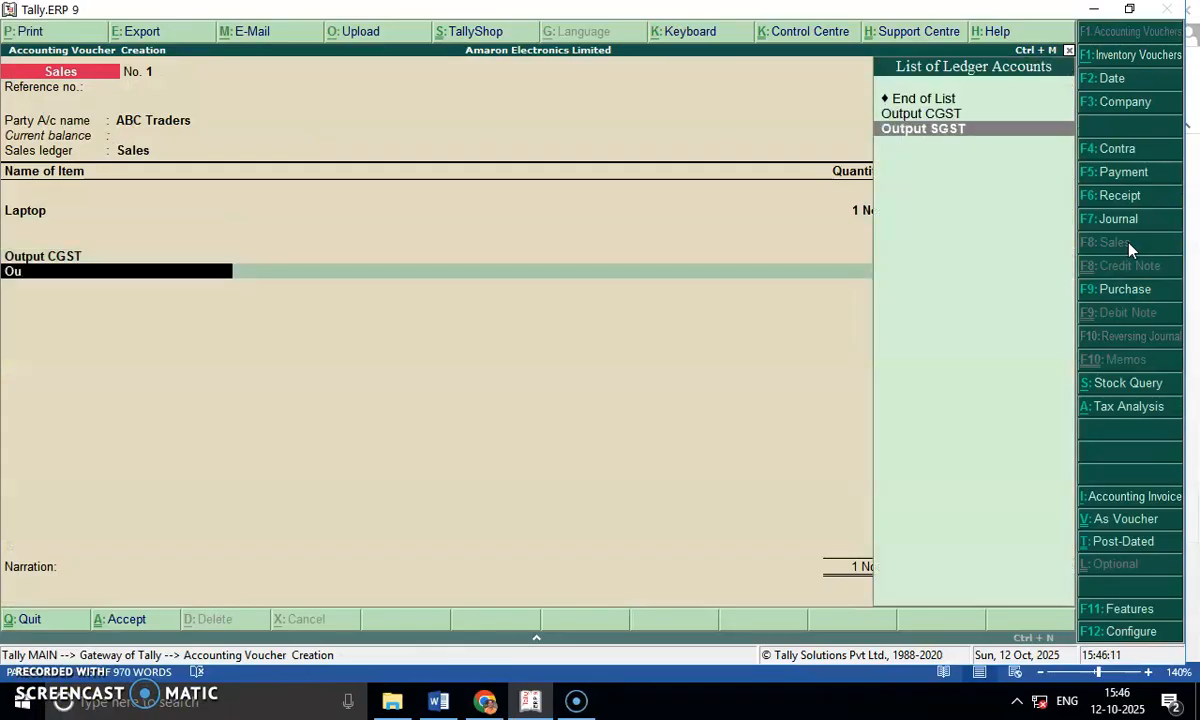
pyautogui.press('Return')
pyautogui.press('Return')
pyautogui.press('Return')
pyautogui.press('Return')
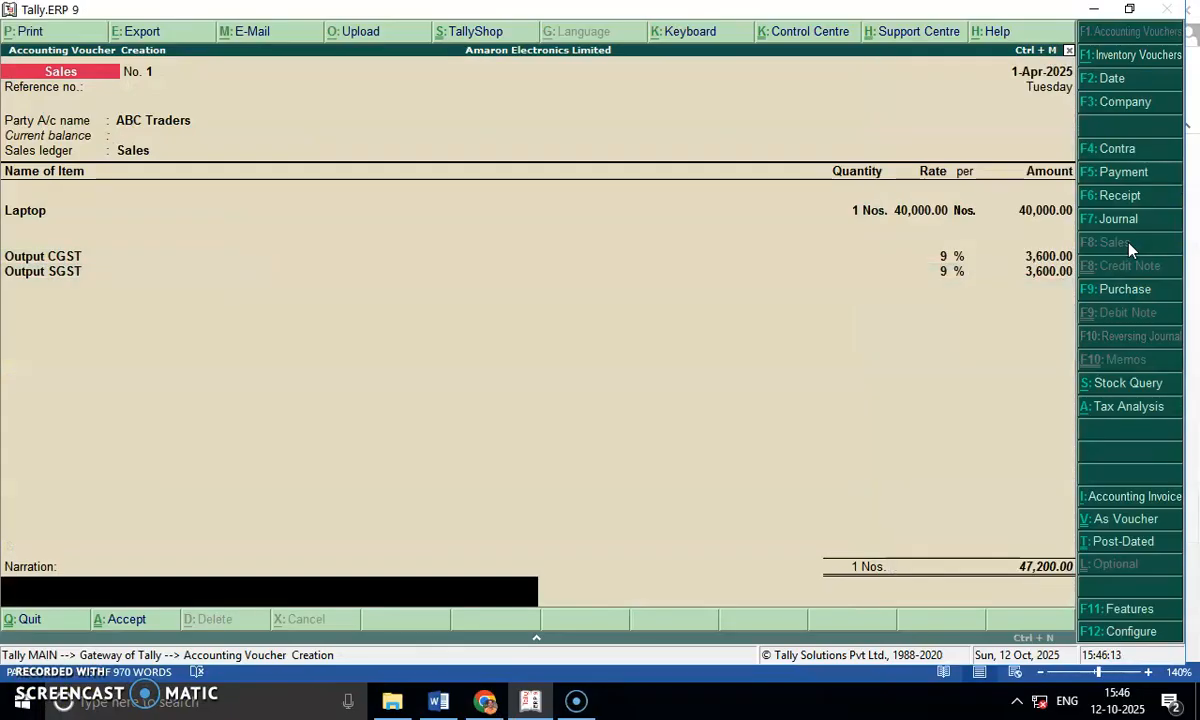
pyautogui.press('Return')
pyautogui.press('Return')
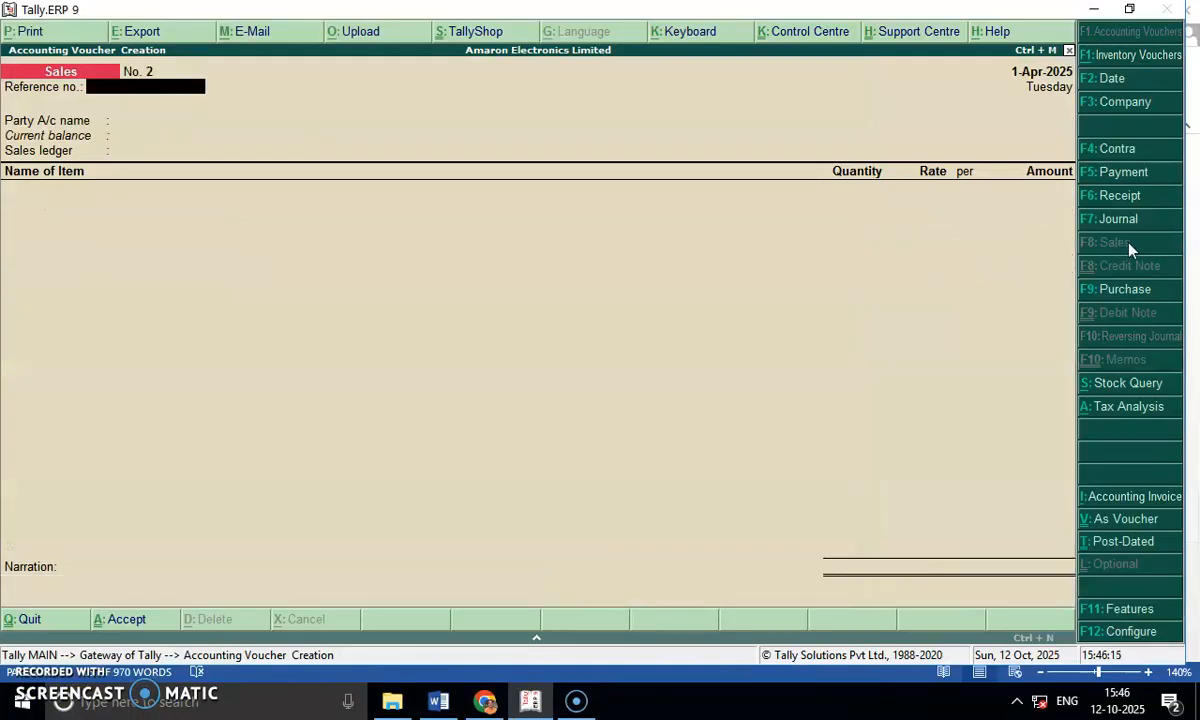
# Switch to Word to review the 5th Aug 2025 mobile phone sale in question 13, and return to Tally.
pyautogui.hotkey('alt', 'Tab')
pyautogui.click(336, 231)
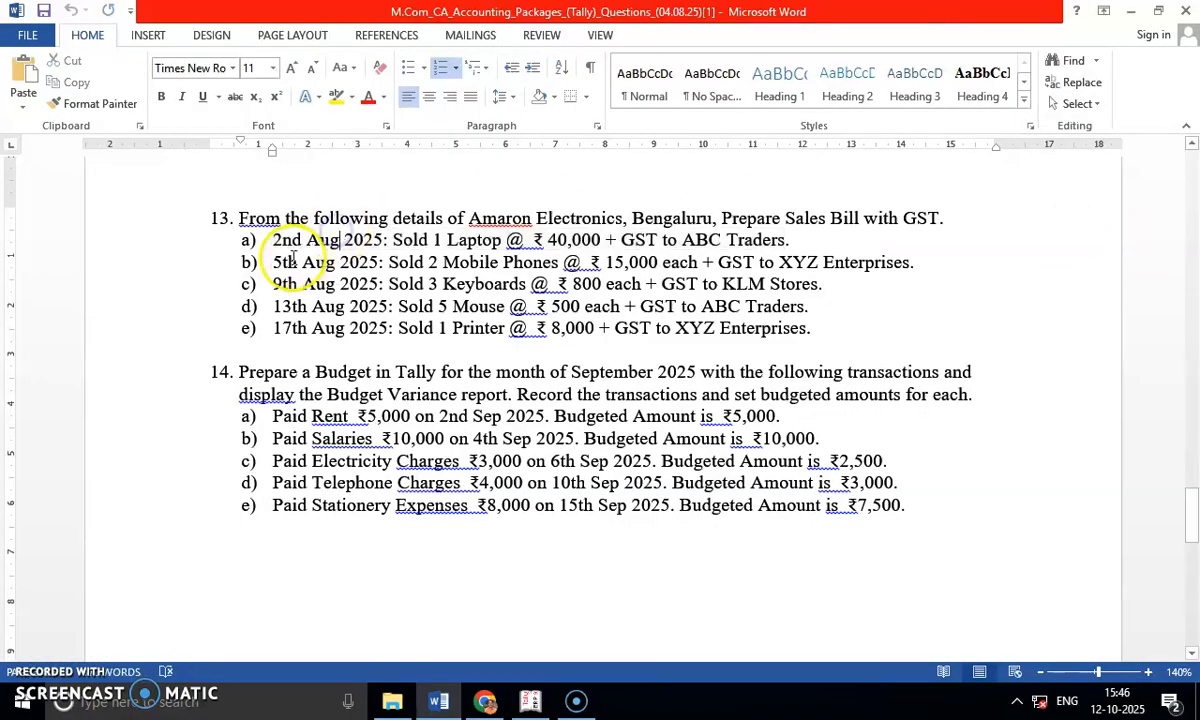
pyautogui.moveTo(271, 262); pyautogui.dragTo(940, 264)
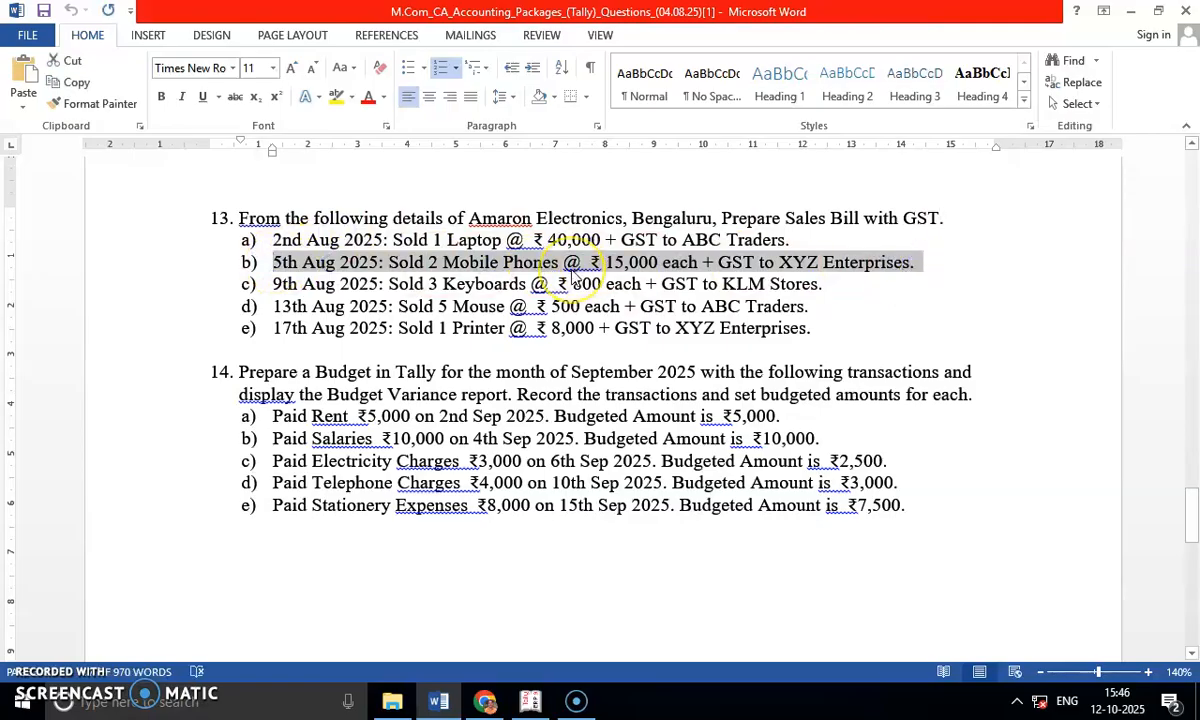
pyautogui.hotkey('alt', 'Tab')
pyautogui.hotkey('alt', 'Tab')
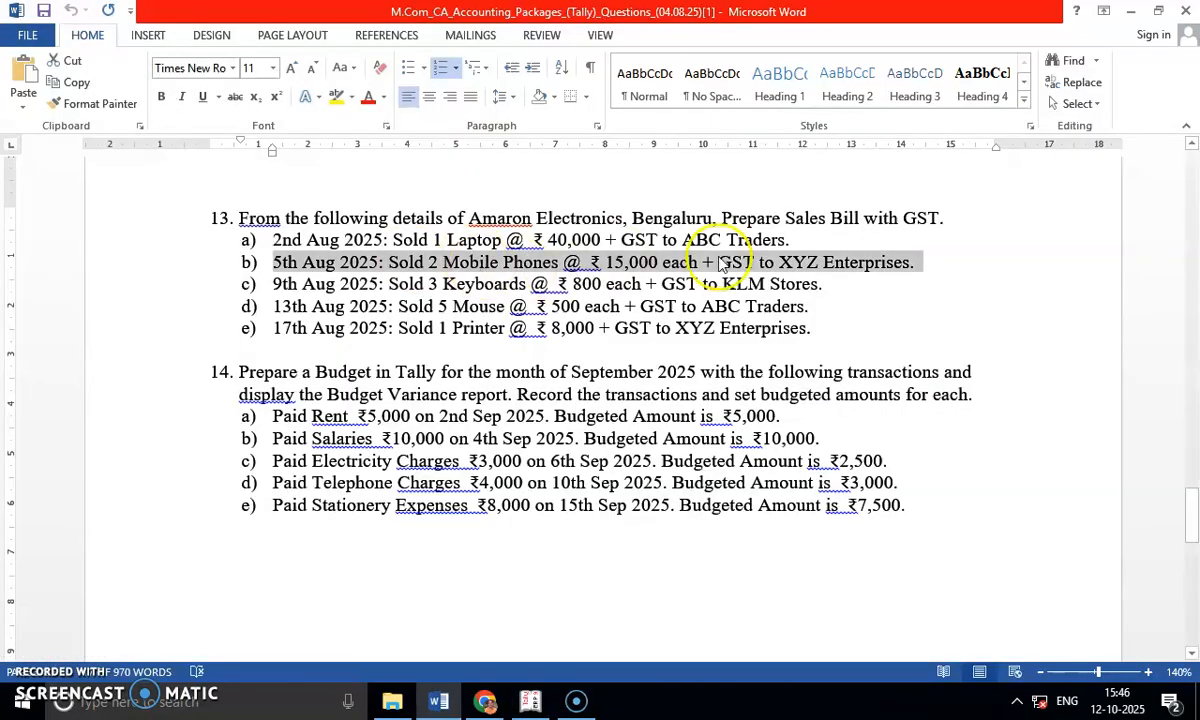
pyautogui.hotkey('alt', 'Tab')
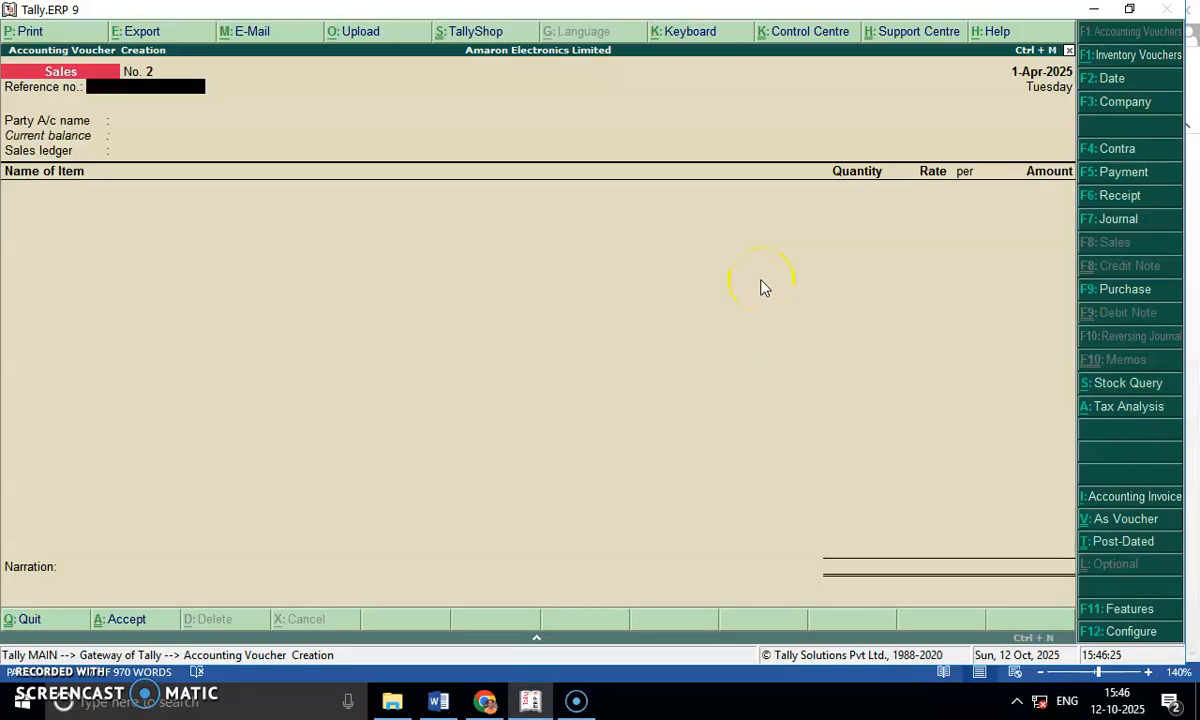
# Choose XYZ Enterprises as the second voucher's party with default party details, and select Sales as the sales ledger.
pyautogui.press('Return')
pyautogui.press('Down')
pyautogui.press('Down')
pyautogui.press('Down')
pyautogui.press('Return')
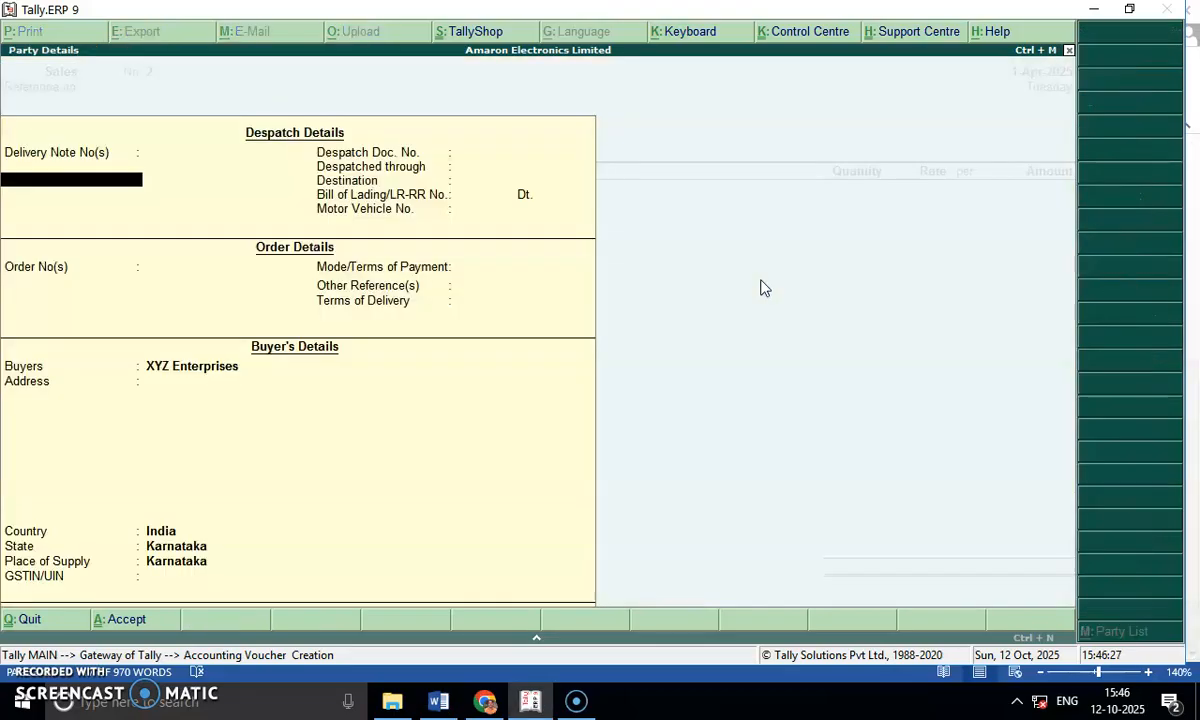
pyautogui.press('Return')
pyautogui.press('Return')
pyautogui.press('Return')
pyautogui.press('Return')
pyautogui.press('Return')
pyautogui.press('Return')
pyautogui.press('Return')
pyautogui.press('Return')
pyautogui.press('Return')
pyautogui.press('Return')
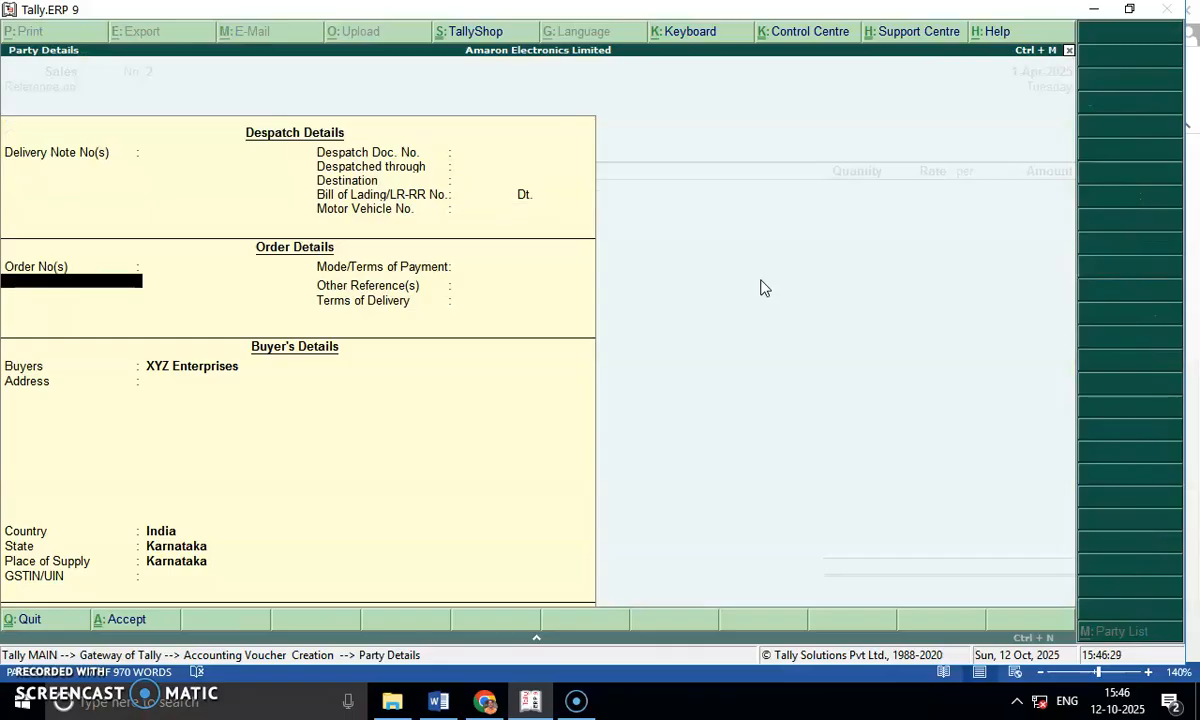
pyautogui.press('Return')
pyautogui.press('Return')
pyautogui.press('Return')
pyautogui.press('Return')
pyautogui.press('Return')
pyautogui.press('Return')
pyautogui.press('Return')
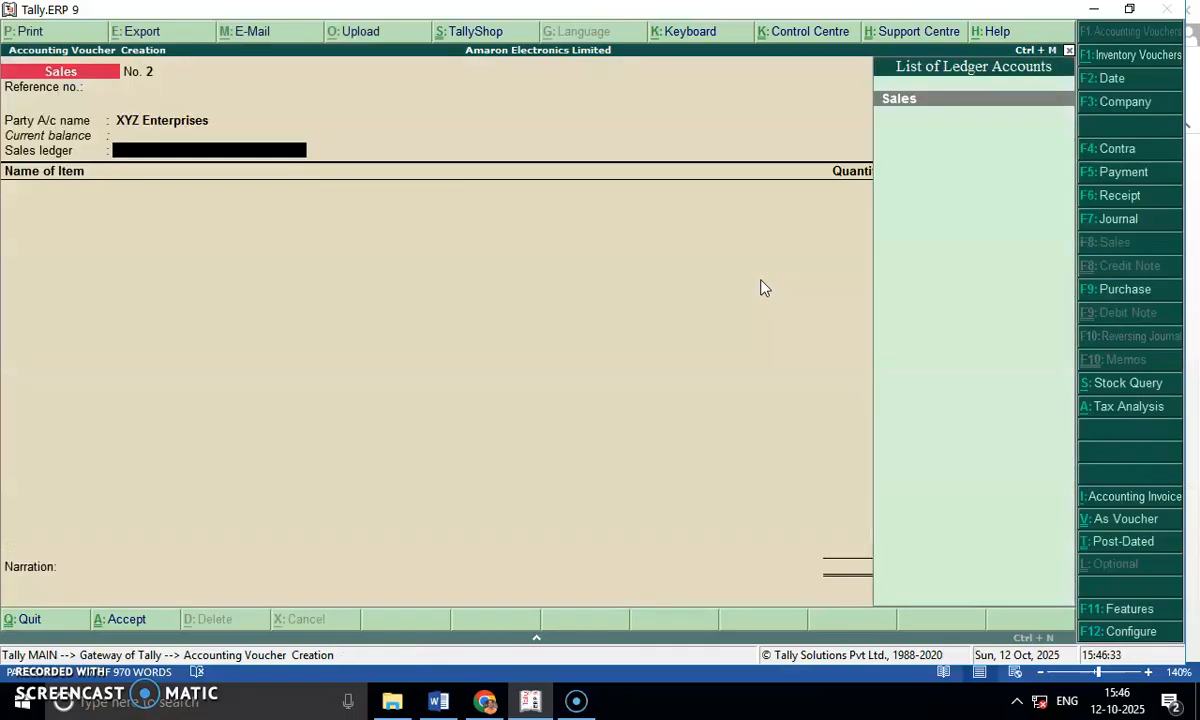
pyautogui.press('Return')
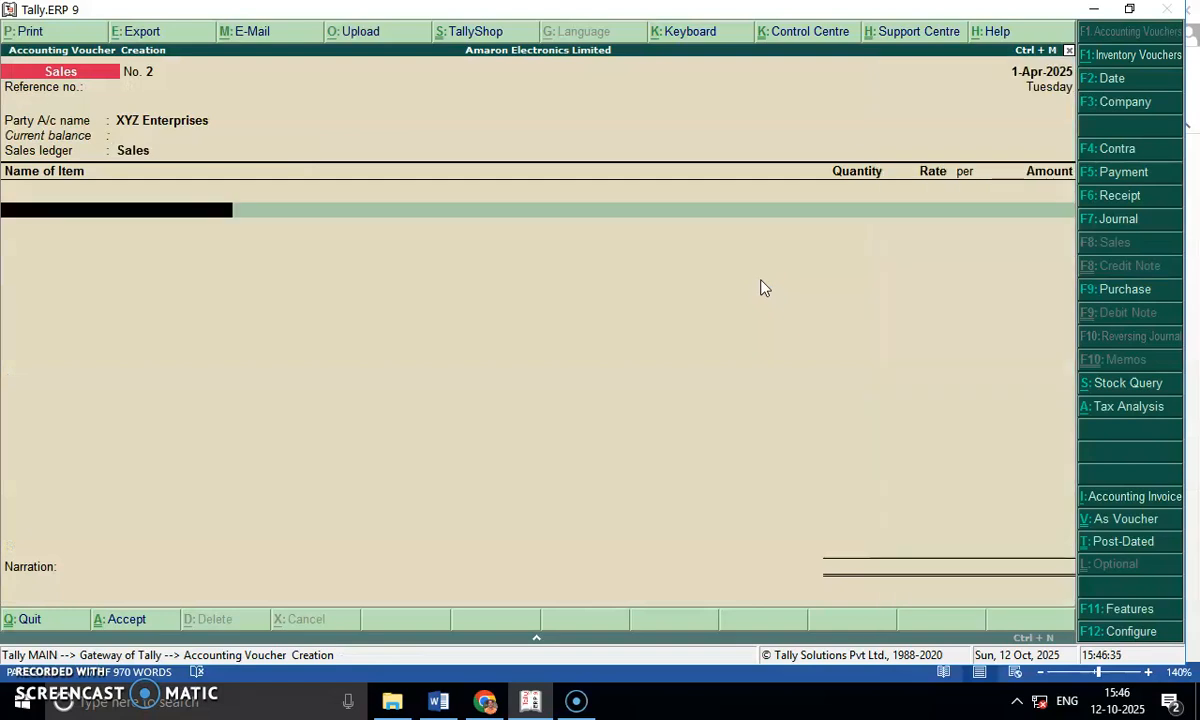
# Add the item Mobile Phones with quantity 2 and rate 15000, checking the figures in the Word question.
pyautogui.hotkey('alt', 'Tab')
pyautogui.hotkey('alt', 'Tab')
pyautogui.write('Mo')
pyautogui.press('Return')
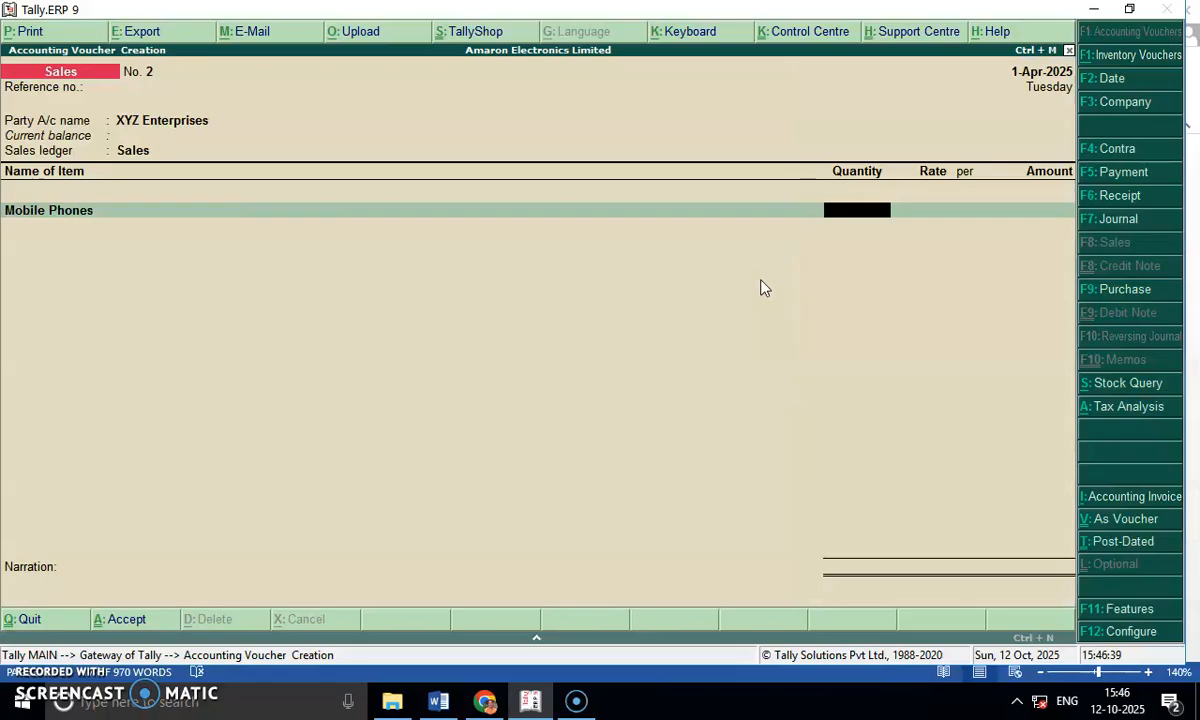
pyautogui.hotkey('alt', 'Tab')
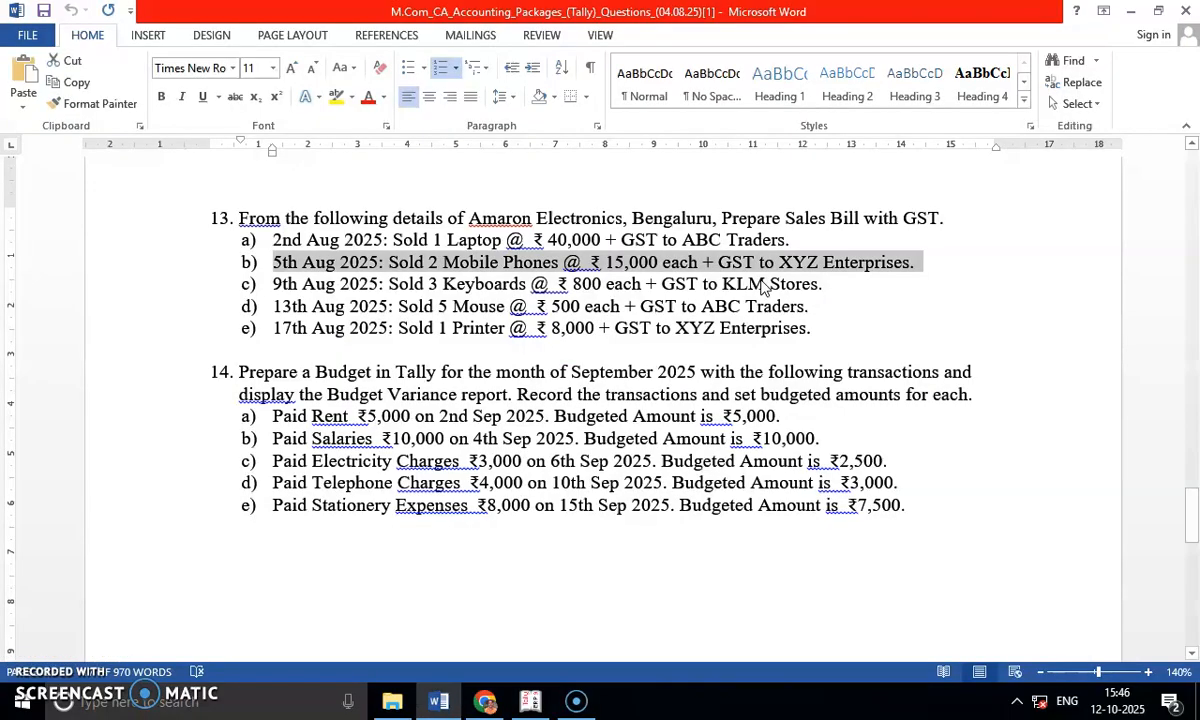
pyautogui.hotkey('alt', 'Tab')
pyautogui.write('2')
pyautogui.press('Return')
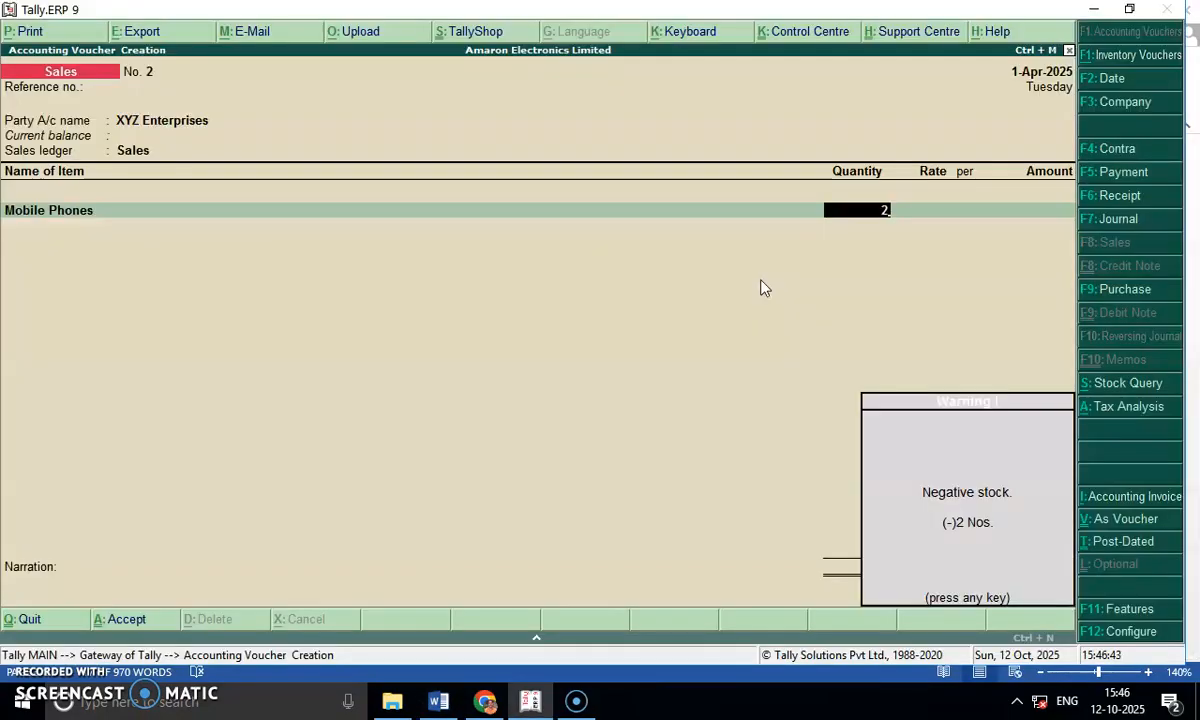
pyautogui.press('Return')
pyautogui.write('15000')
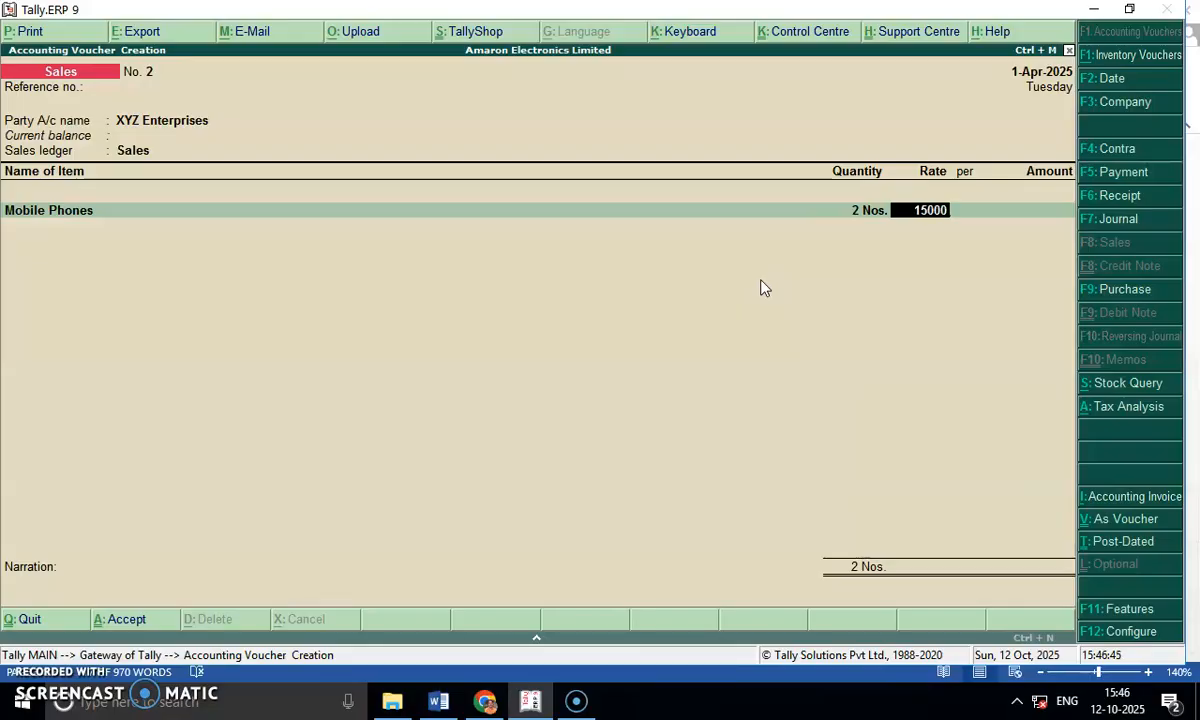
pyautogui.press('Return')
pyautogui.press('Return')
# Add the Output CGST ledger at 9% to the mobile phone sale.
pyautogui.press('Return')
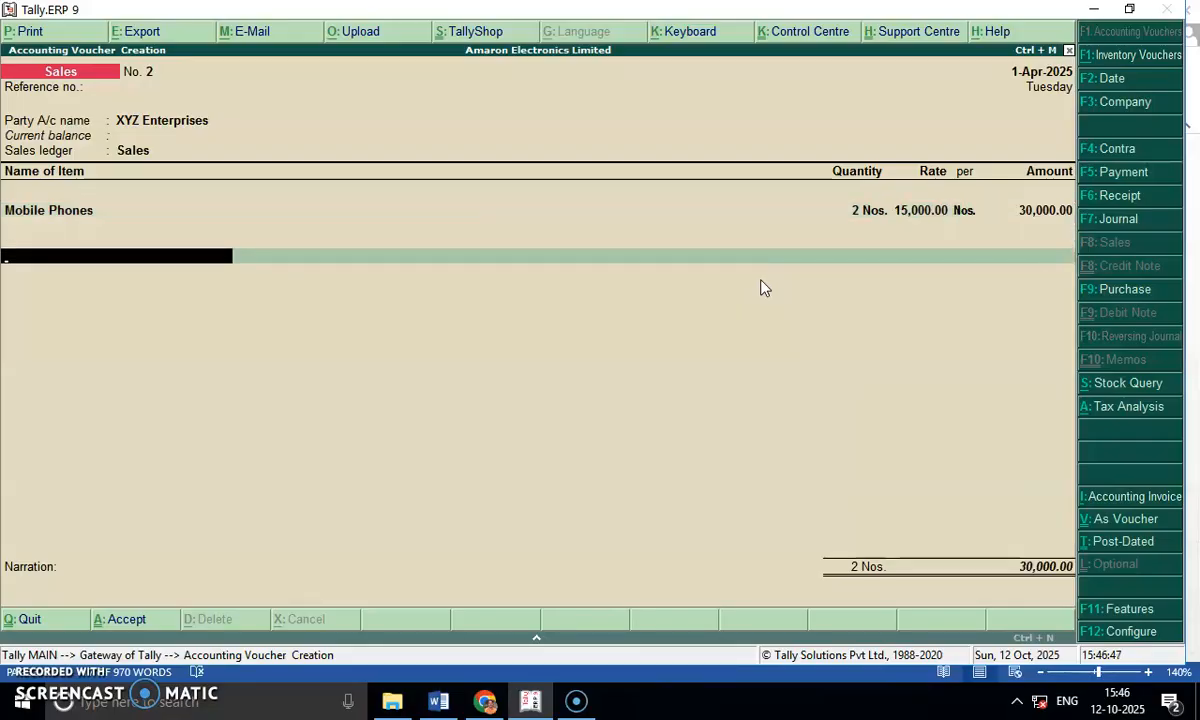
pyautogui.write('Out')
pyautogui.press('Down')
# Add the Output SGST ledger at 9% to the mobile phone sale and save the voucher without a narration.
pyautogui.press('Return')
pyautogui.press('Return')
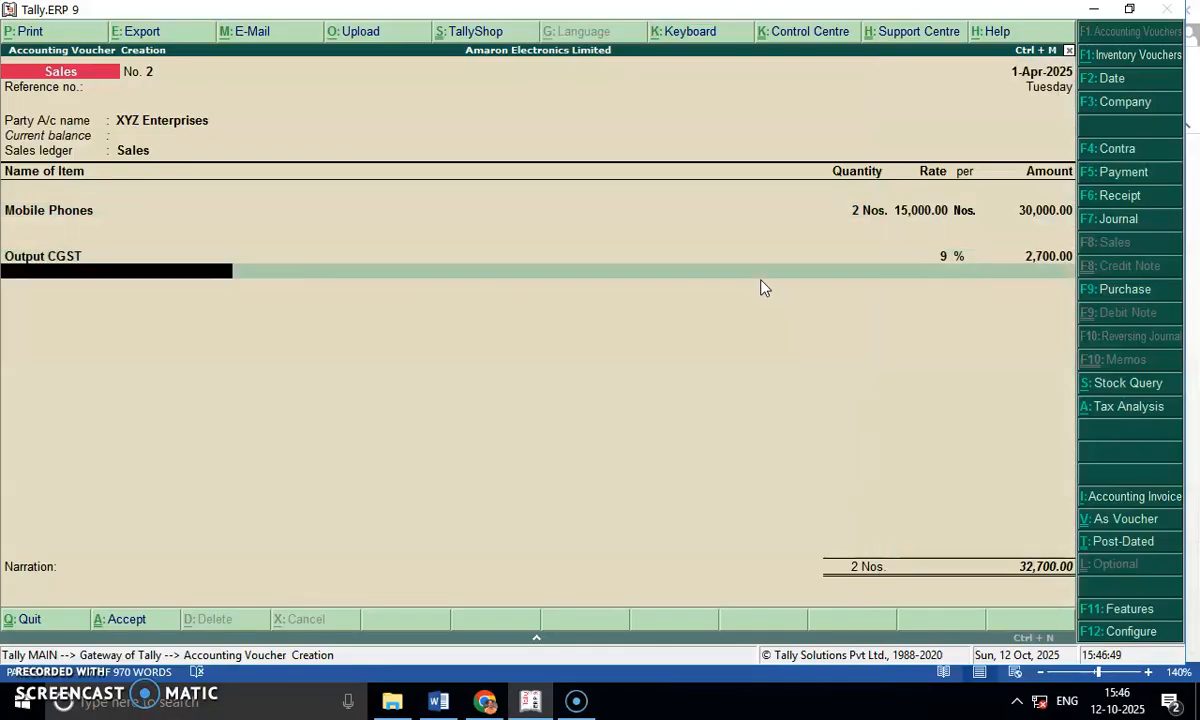
pyautogui.write('Out')
pyautogui.press('Down')
pyautogui.press('Down')
pyautogui.press('Return')
pyautogui.press('Return')
pyautogui.press('Return')
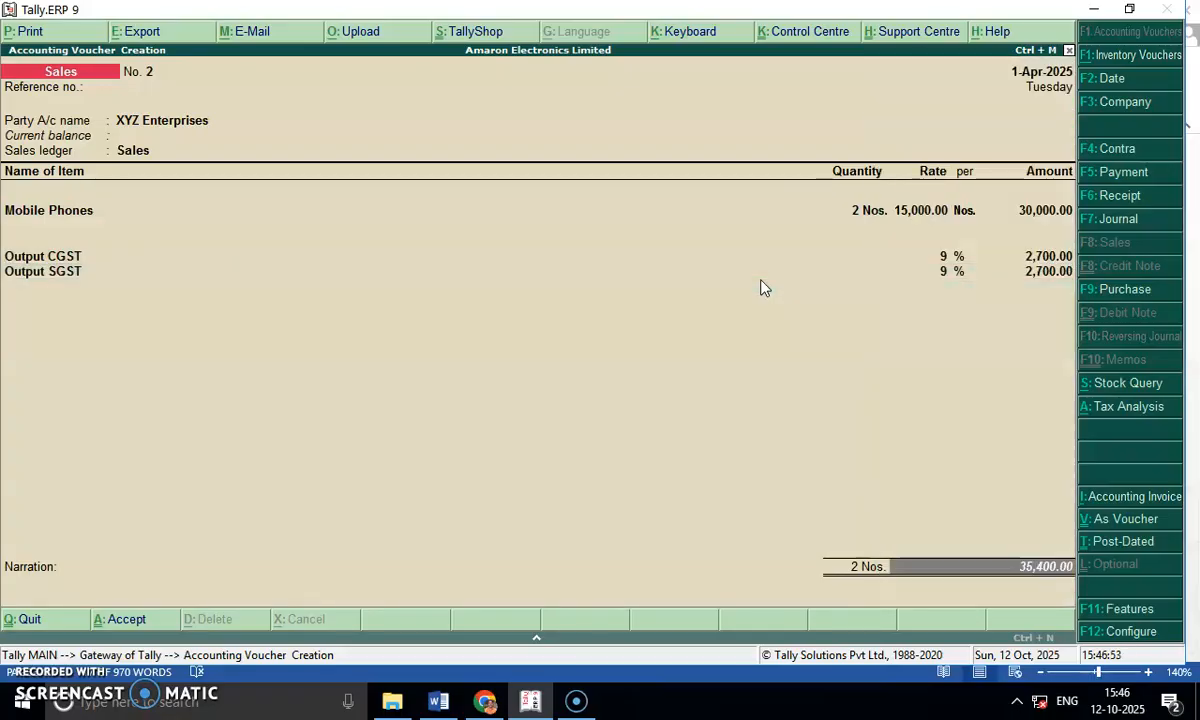
pyautogui.press('Return')
pyautogui.press('Return')
# Check the 9th Aug 2025 keyboard sale to KLM Stores in question 13 of the Word document, and return to Tally.
pyautogui.hotkey('alt', 'Tab')
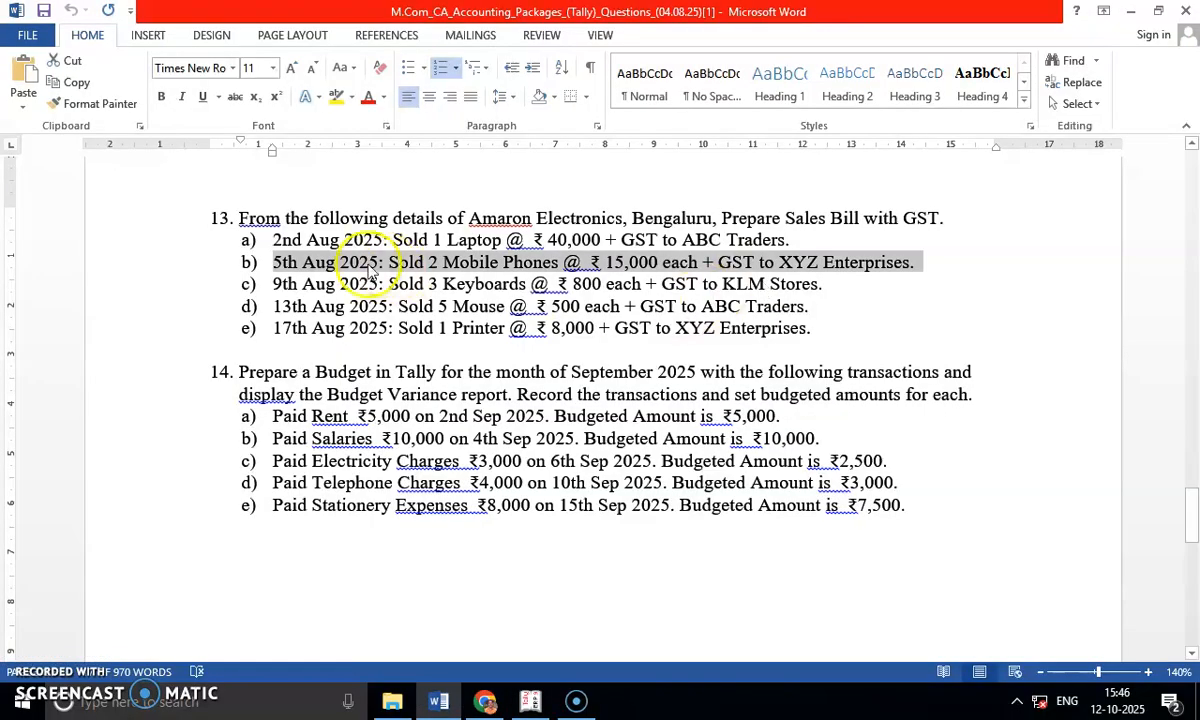
pyautogui.moveTo(272, 284); pyautogui.dragTo(825, 284)
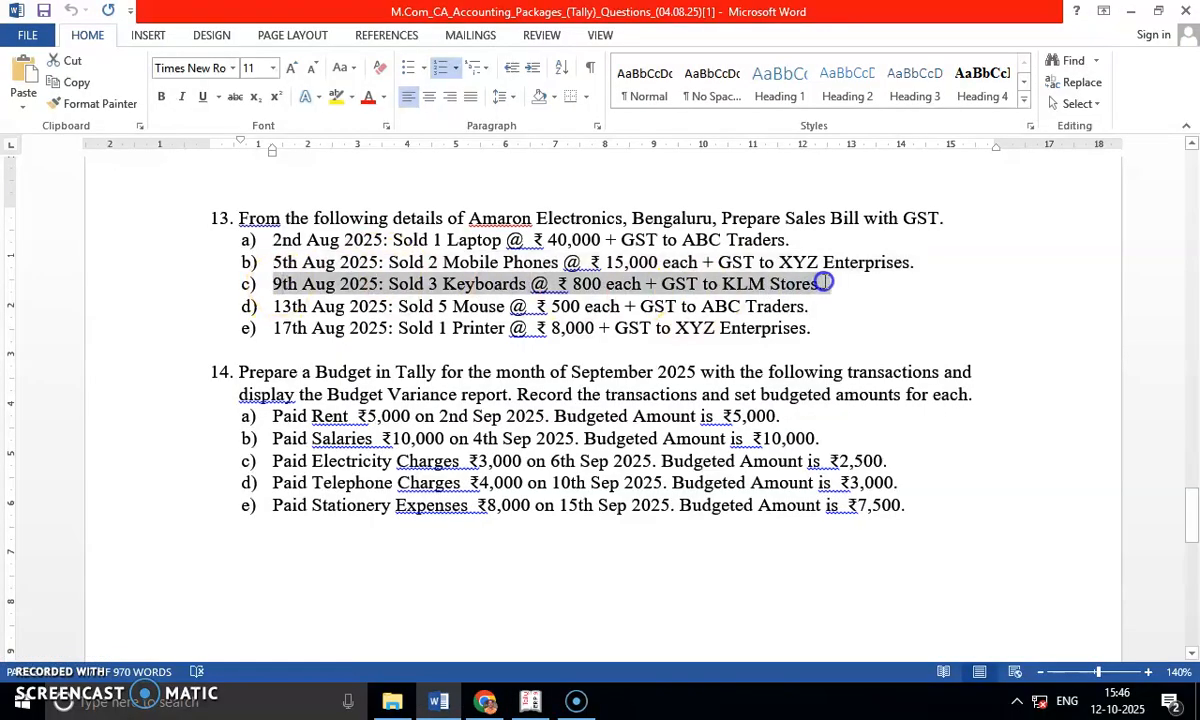
pyautogui.hotkey('alt', 'Tab')
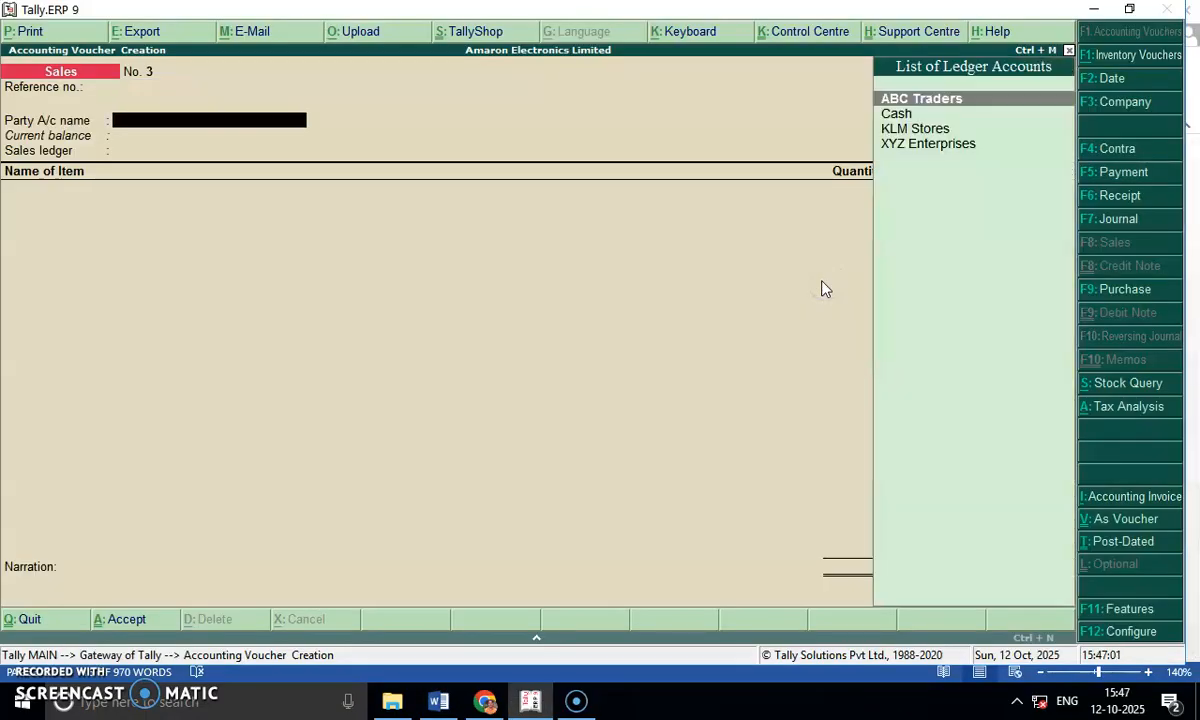
pyautogui.hotkey('alt', 'Tab')
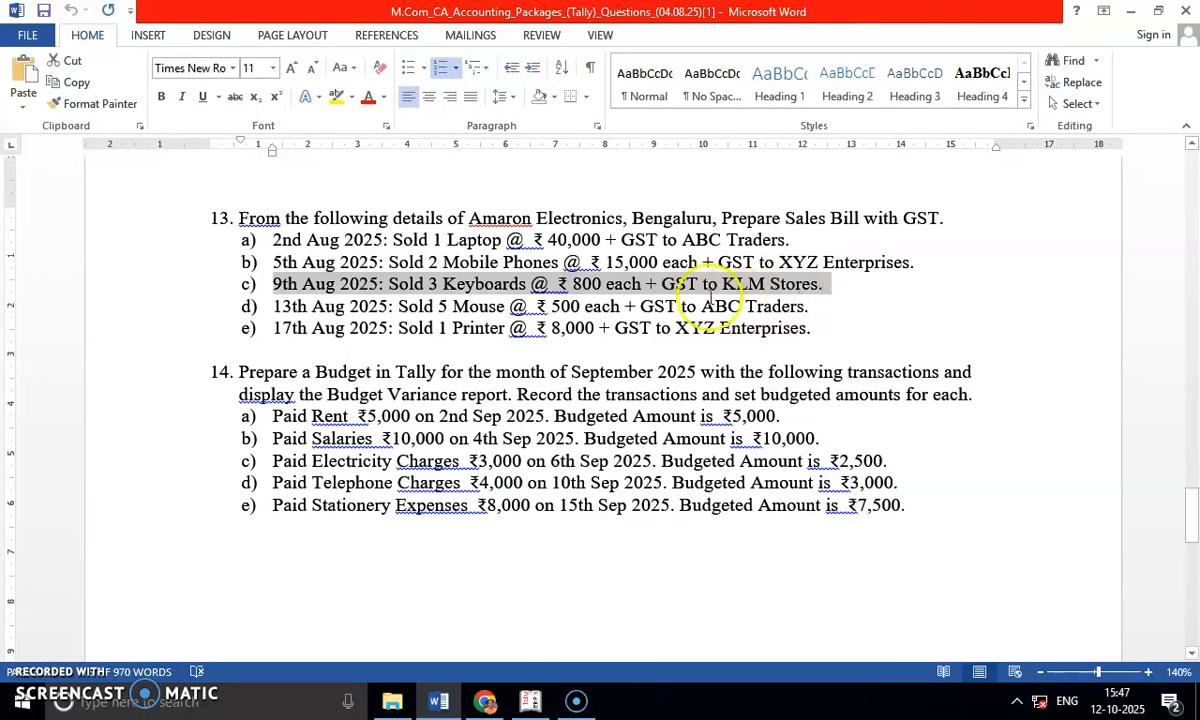
pyautogui.click(855, 309)
pyautogui.hotkey('alt', 'Tab')
# Choose KLM Stores as the third voucher's party with default party details, and select Sales as the sales ledger.
pyautogui.press('Down')
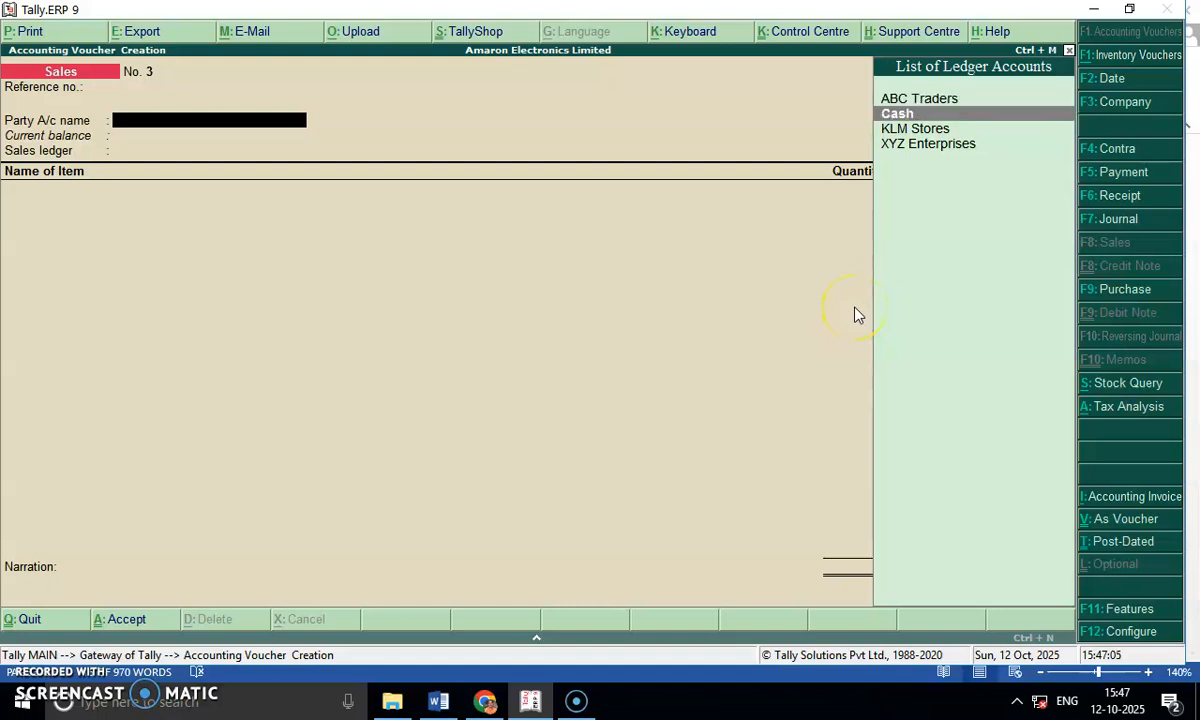
pyautogui.press('Down')
pyautogui.press('Return')
pyautogui.press('Return')
pyautogui.press('Return')
pyautogui.press('Return')
pyautogui.press('Return')
pyautogui.press('Return')
pyautogui.press('Return')
pyautogui.press('Return')
pyautogui.press('Return')
pyautogui.press('Return')
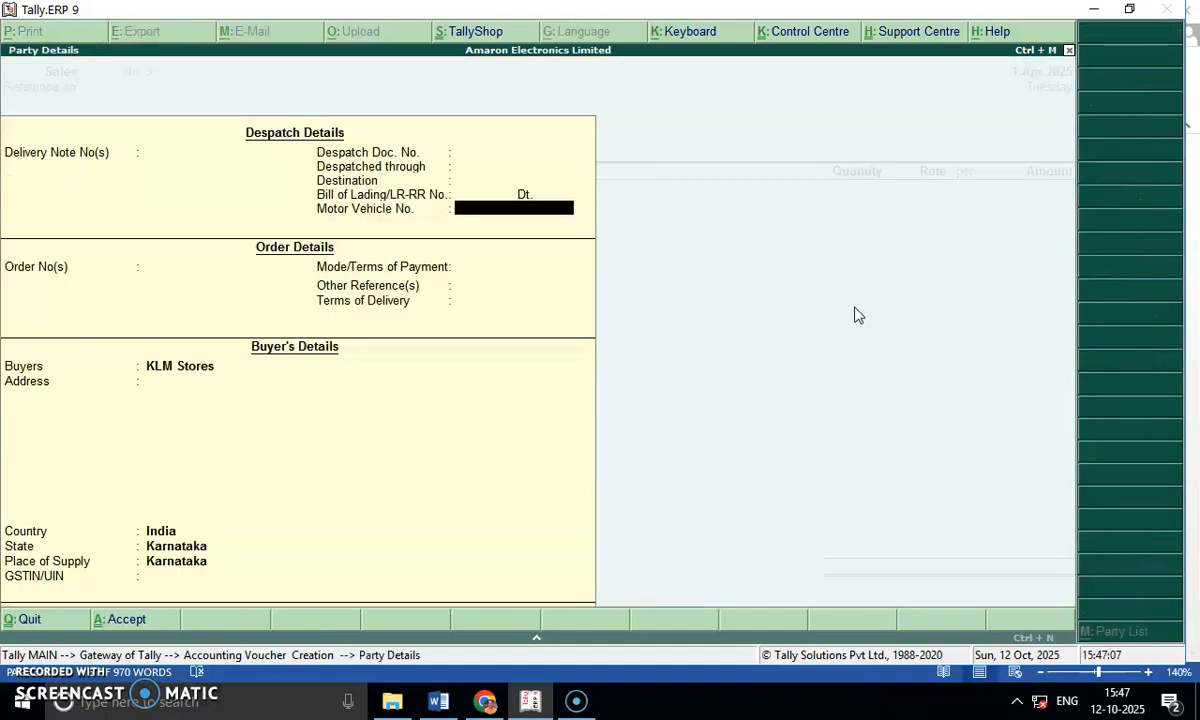
pyautogui.press('Return')
pyautogui.press('Return')
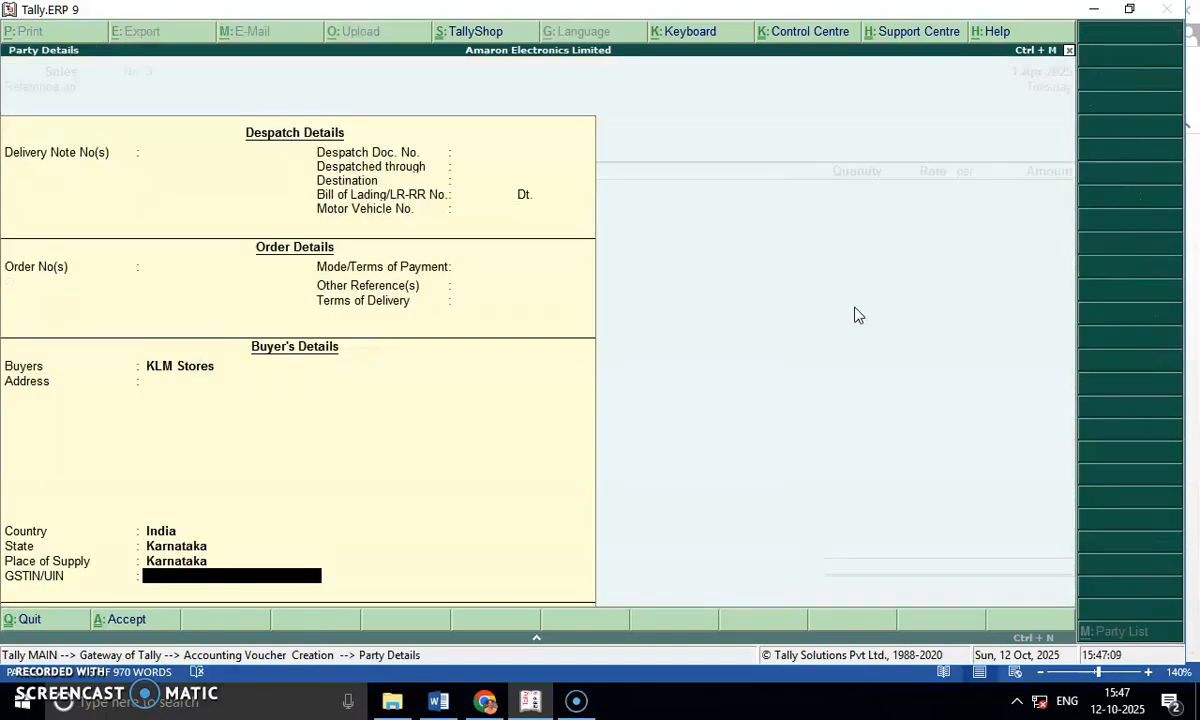
pyautogui.press('Return')
pyautogui.hotkey('alt', 'Tab')
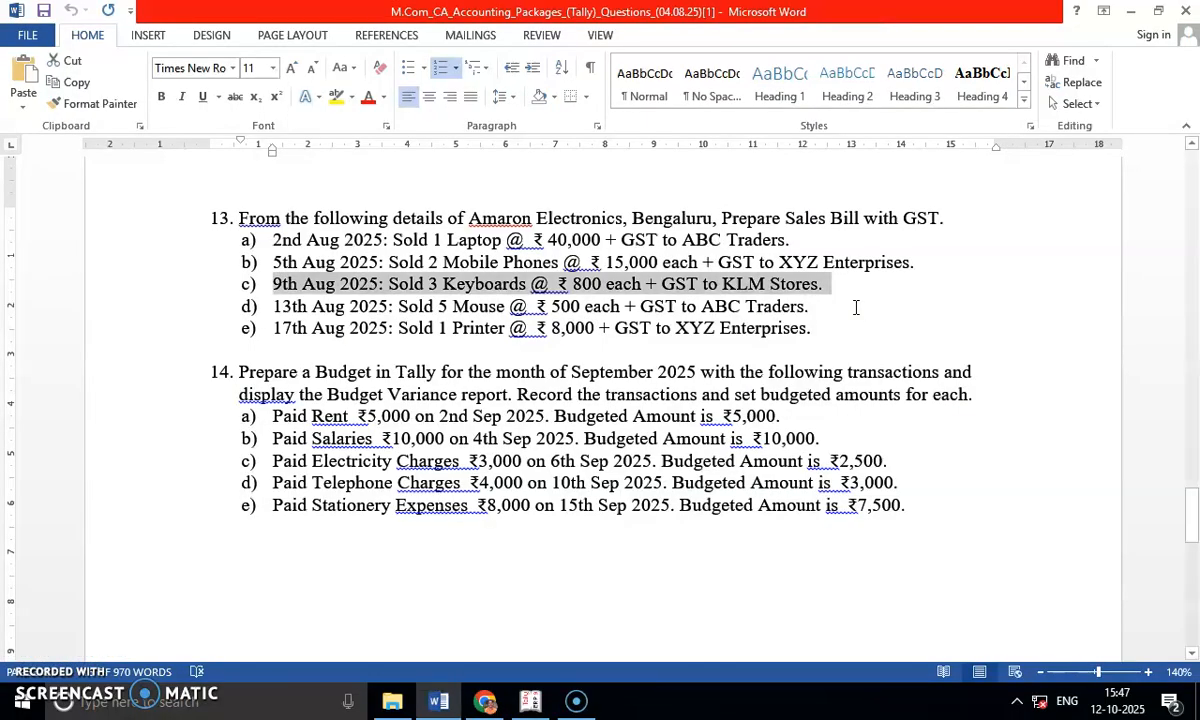
pyautogui.hotkey('alt', 'Tab')
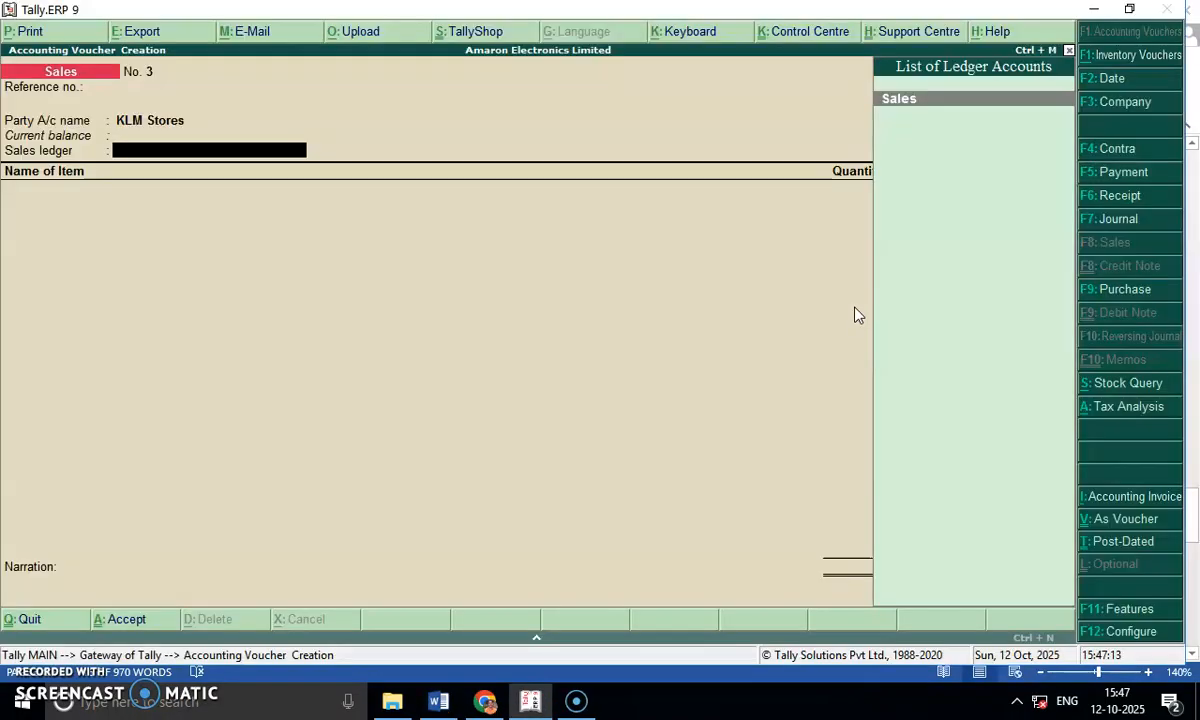
pyautogui.press('Return')
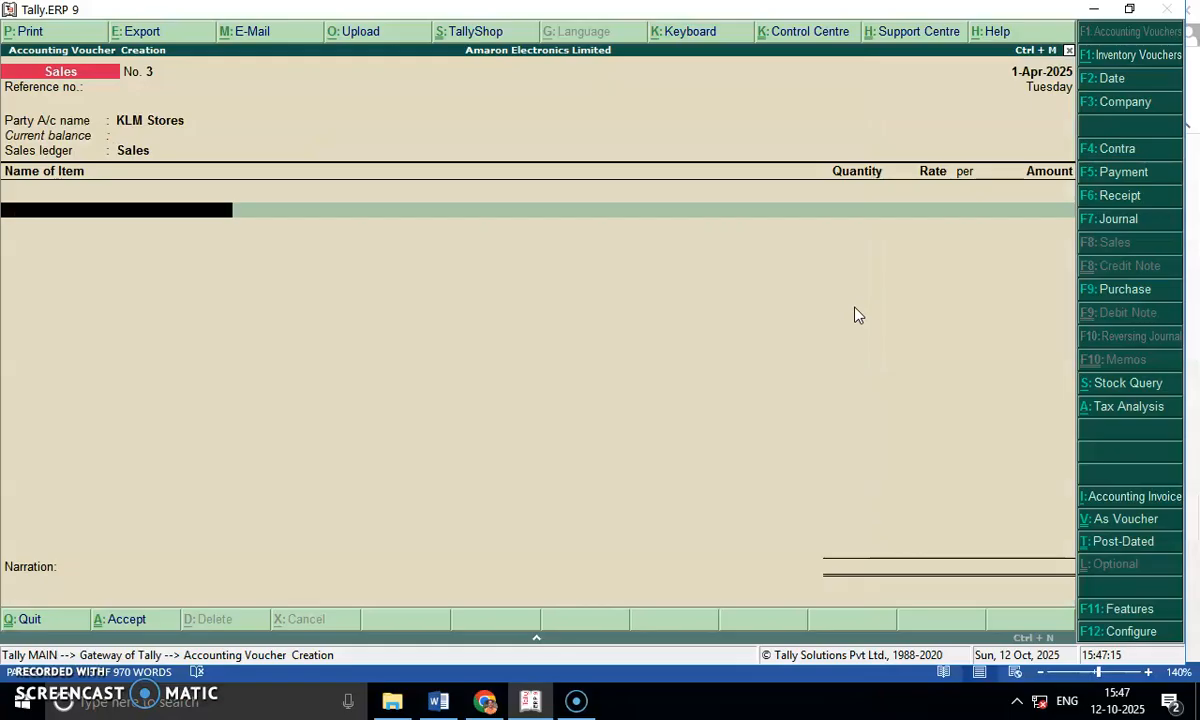
# Add the item Keyboards with quantity 3 and rate 800, and end the item list.
pyautogui.write('Ke')
pyautogui.press('Return')
pyautogui.write('3')
pyautogui.press('Return')
pyautogui.press('Return')
pyautogui.write('800')
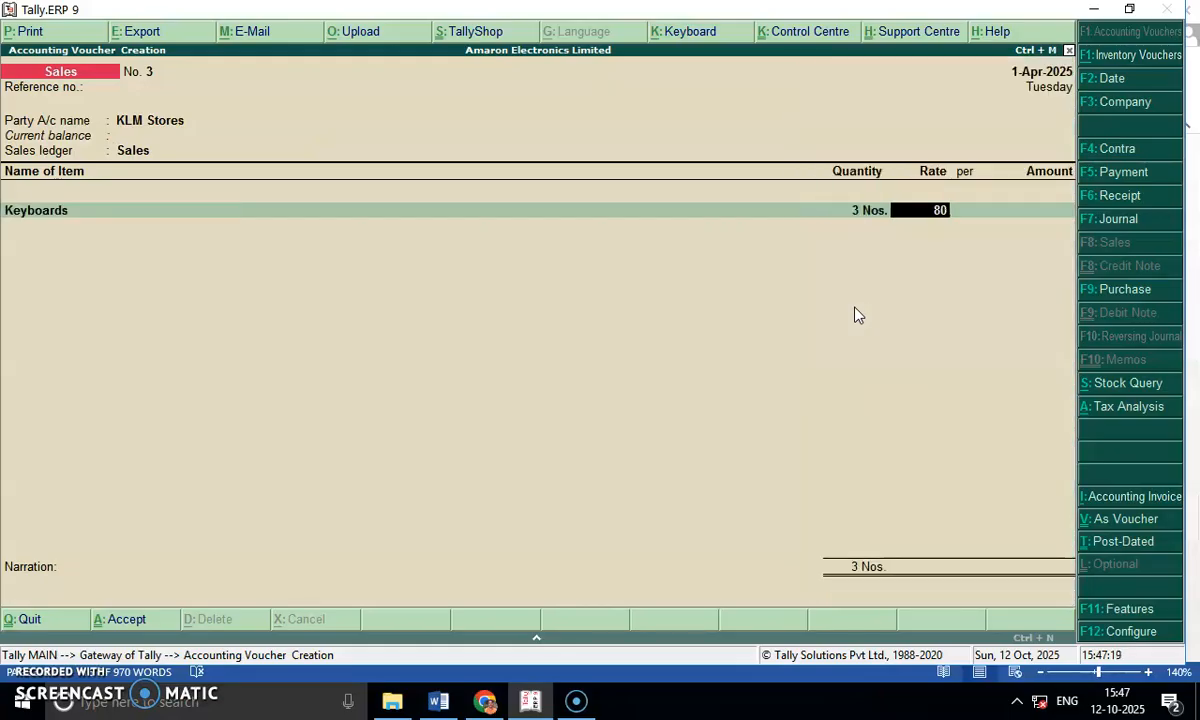
pyautogui.press('Return')
pyautogui.press('Return')
pyautogui.press('Return')
pyautogui.press('Return')
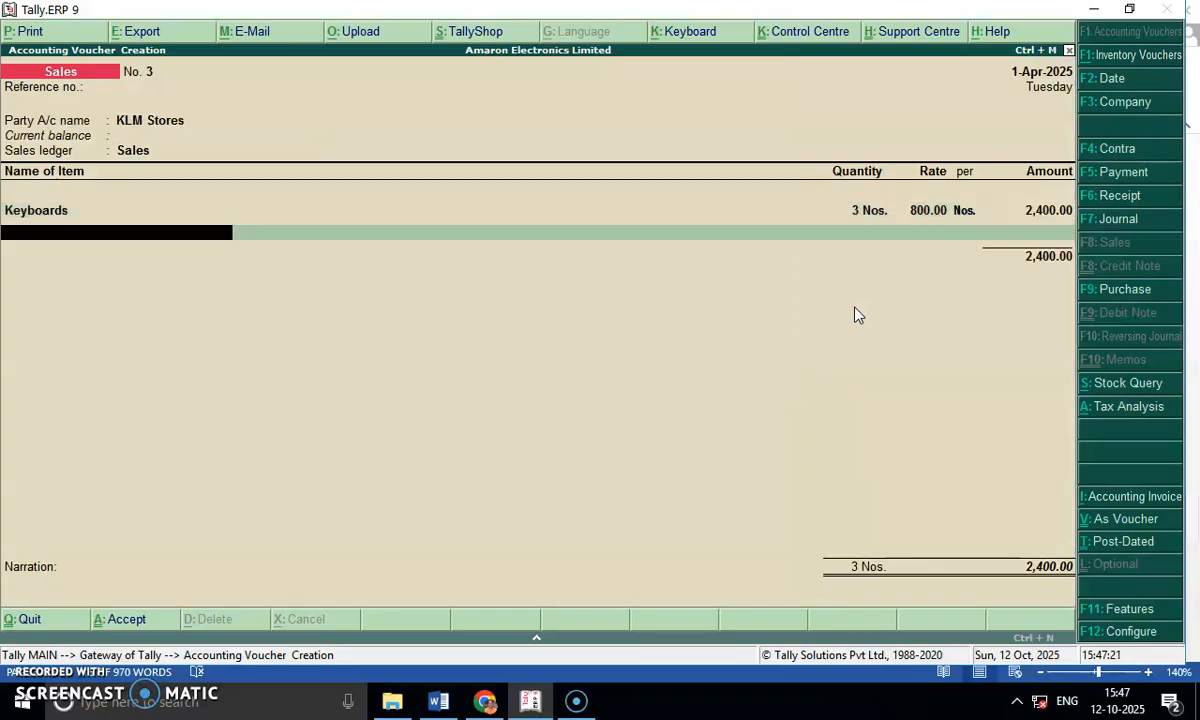
# Add the Output CGST ledger at 9% to the keyboard sale.
pyautogui.write('Out')
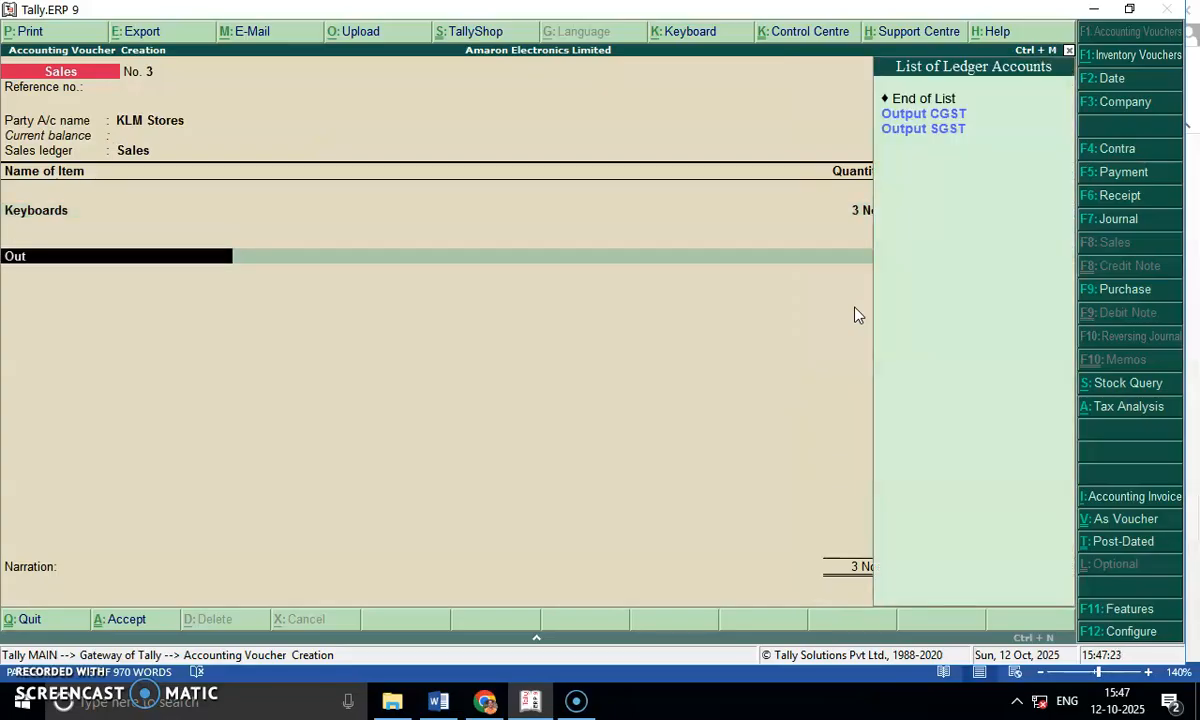
pyautogui.press('Return')
# Add the Output SGST ledger at 9% to the keyboard sale and save the voucher without a narration.
pyautogui.press('Return')
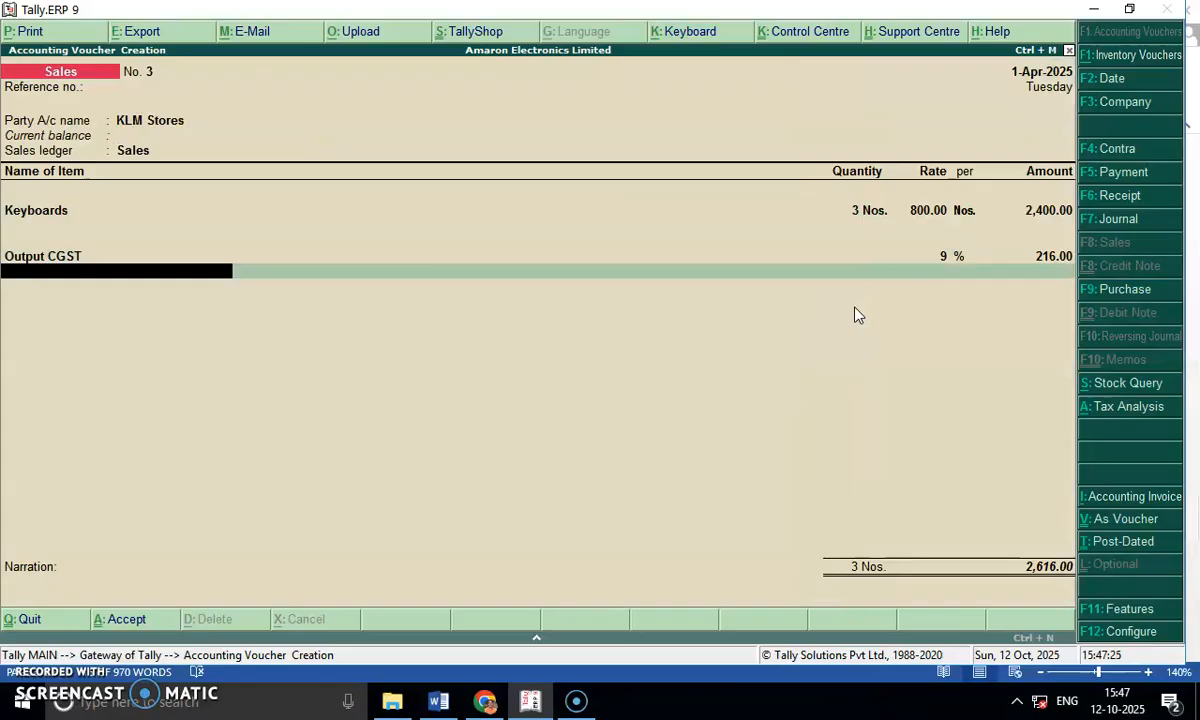
pyautogui.write('Ou')
pyautogui.press('Down')
pyautogui.press('Return')
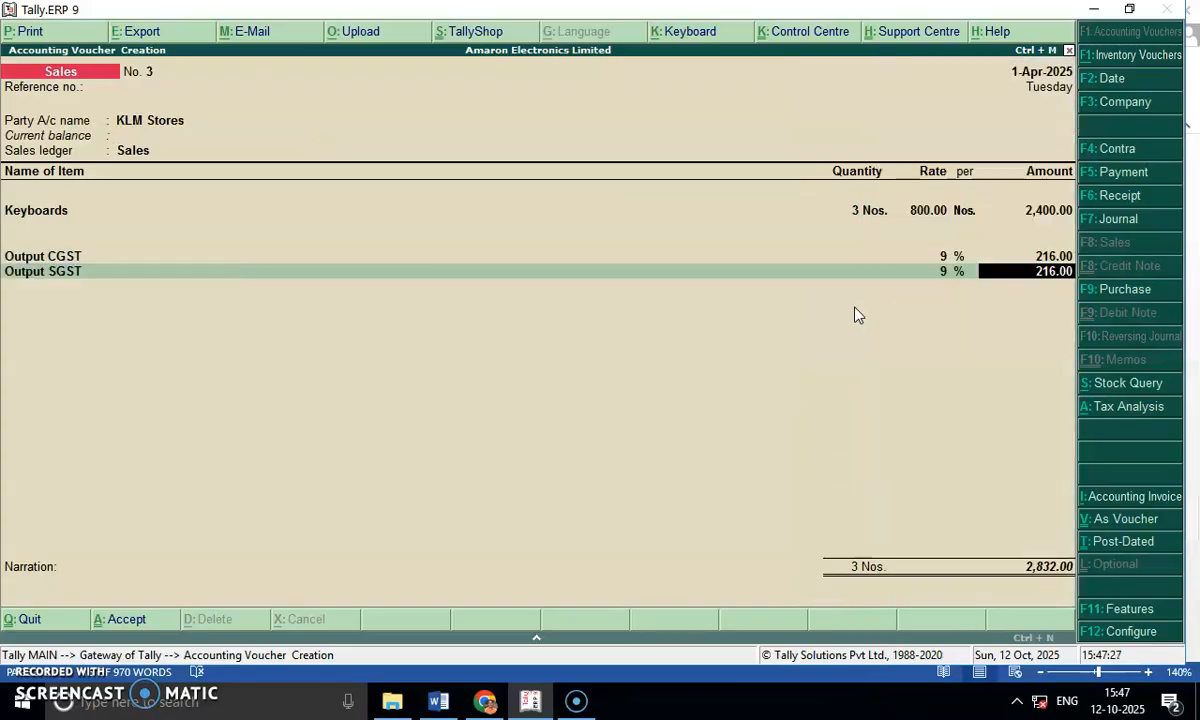
pyautogui.press('Return')
pyautogui.press('Return')
pyautogui.press('Return')
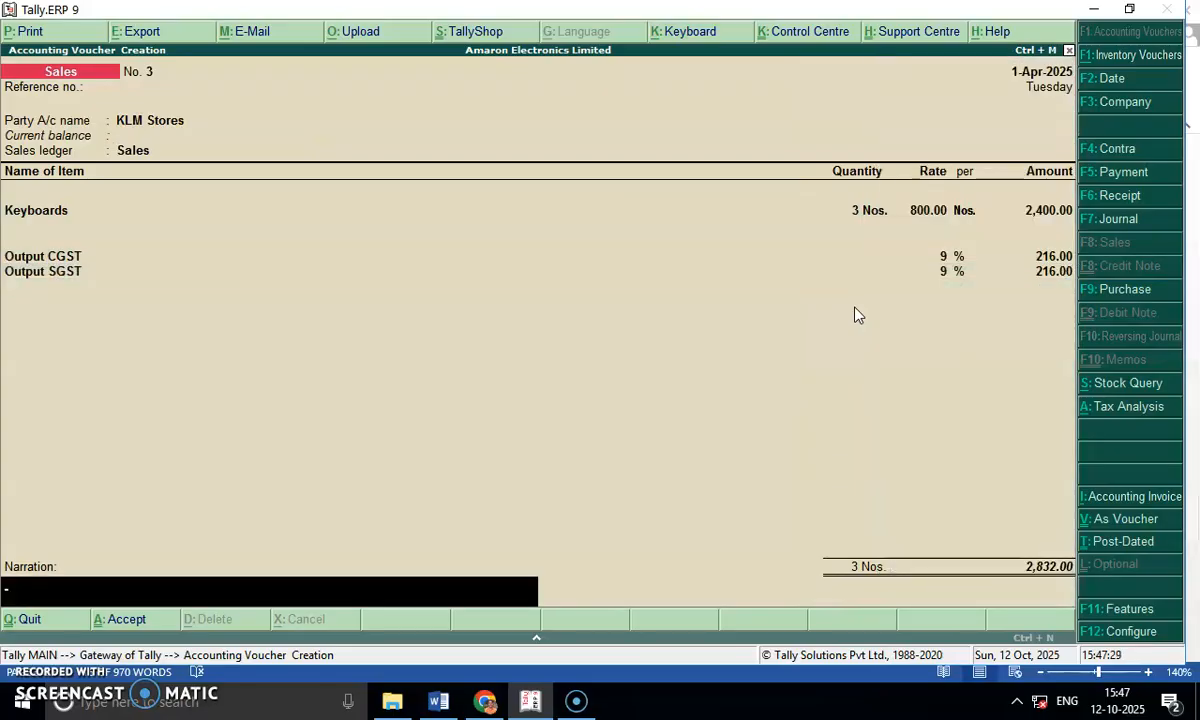
pyautogui.press('Return')
pyautogui.press('Return')
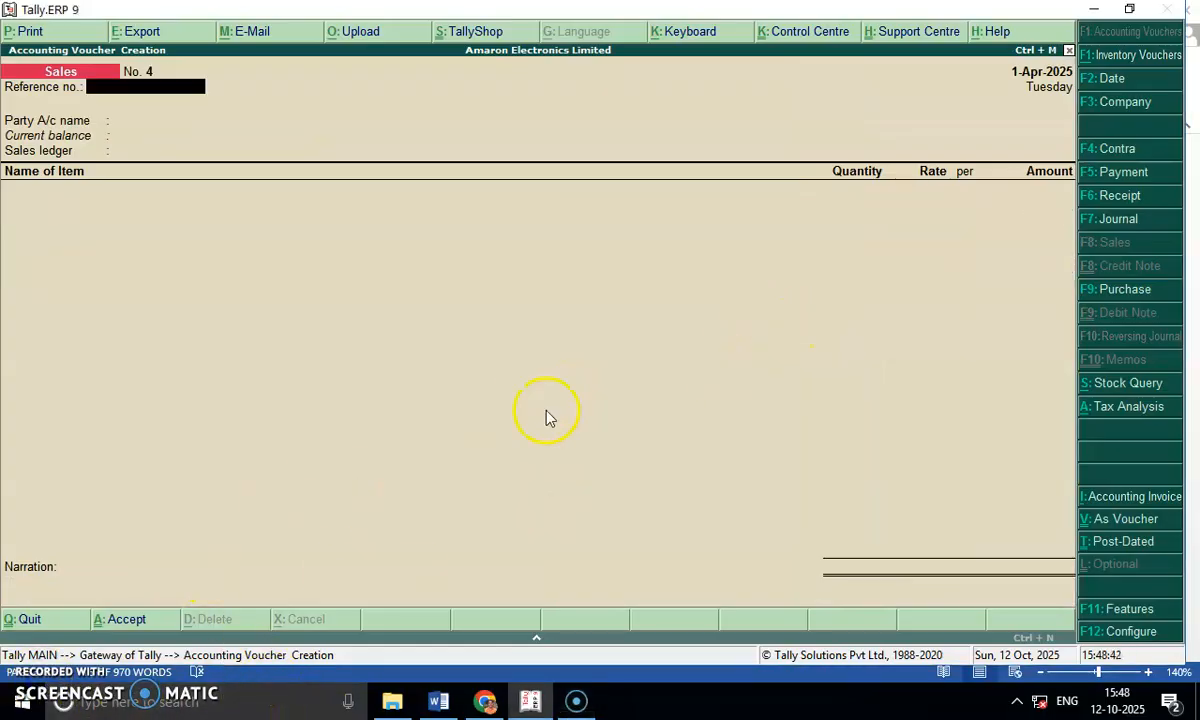
# Check the 13th Aug 2025 mouse sale to ABC Traders in the Word question, leaving the fourth voucher's reference number blank in Tally.
pyautogui.click(438, 702)
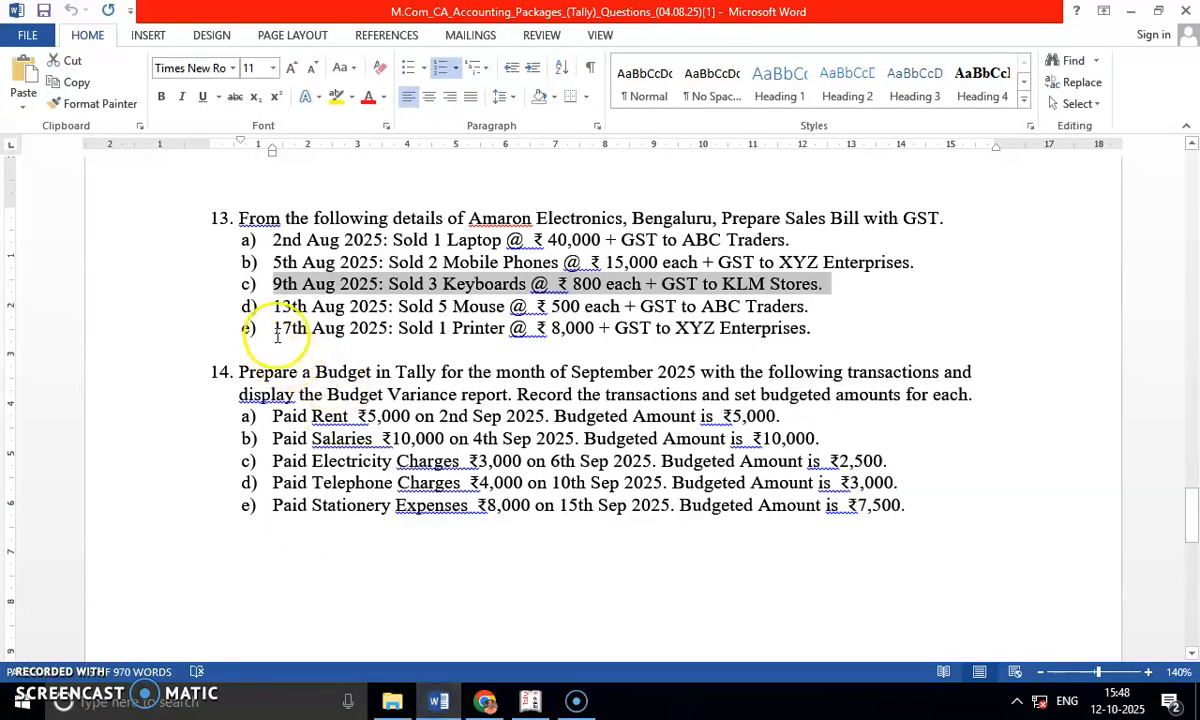
pyautogui.moveTo(274, 306); pyautogui.dragTo(803, 305)
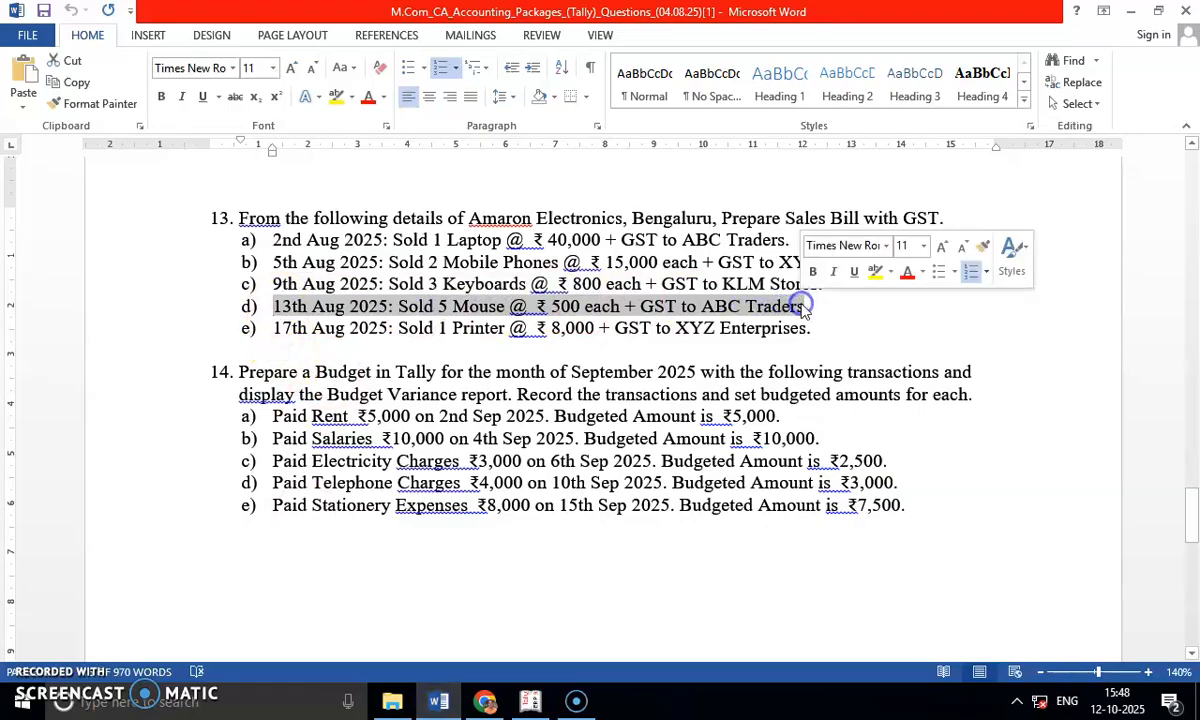
pyautogui.hotkey('alt', 'Tab')
pyautogui.press('Return')
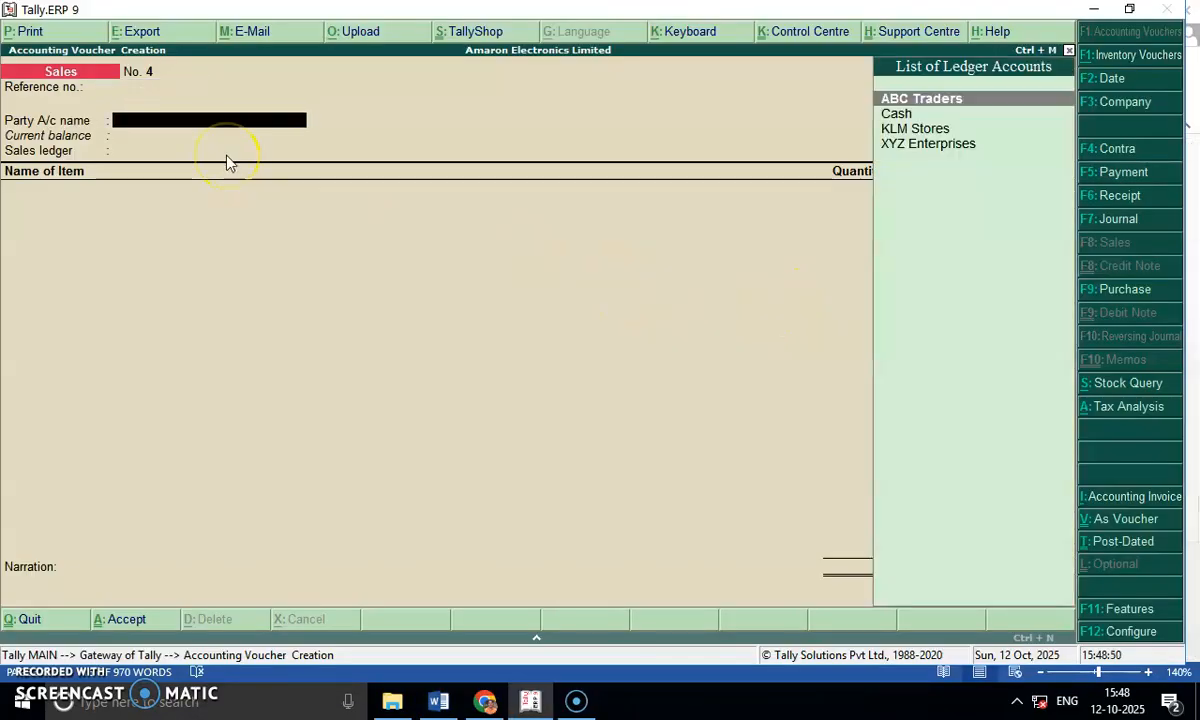
pyautogui.hotkey('alt', 'Tab')
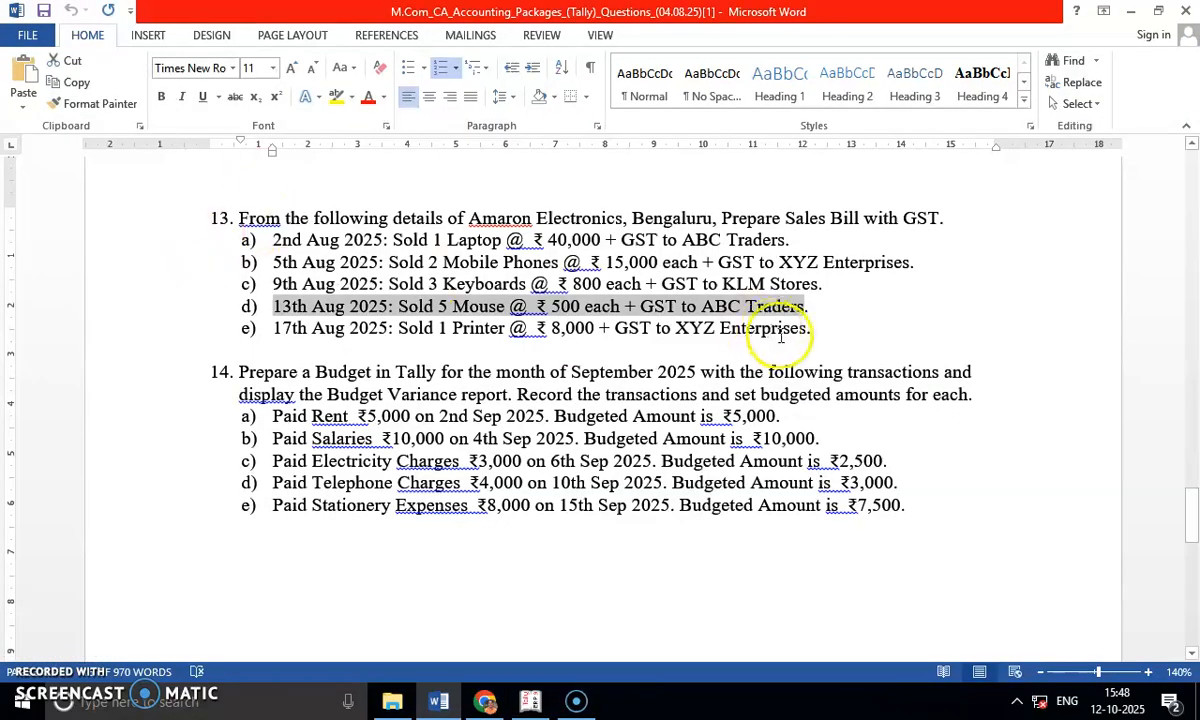
pyautogui.hotkey('alt', 'Tab')
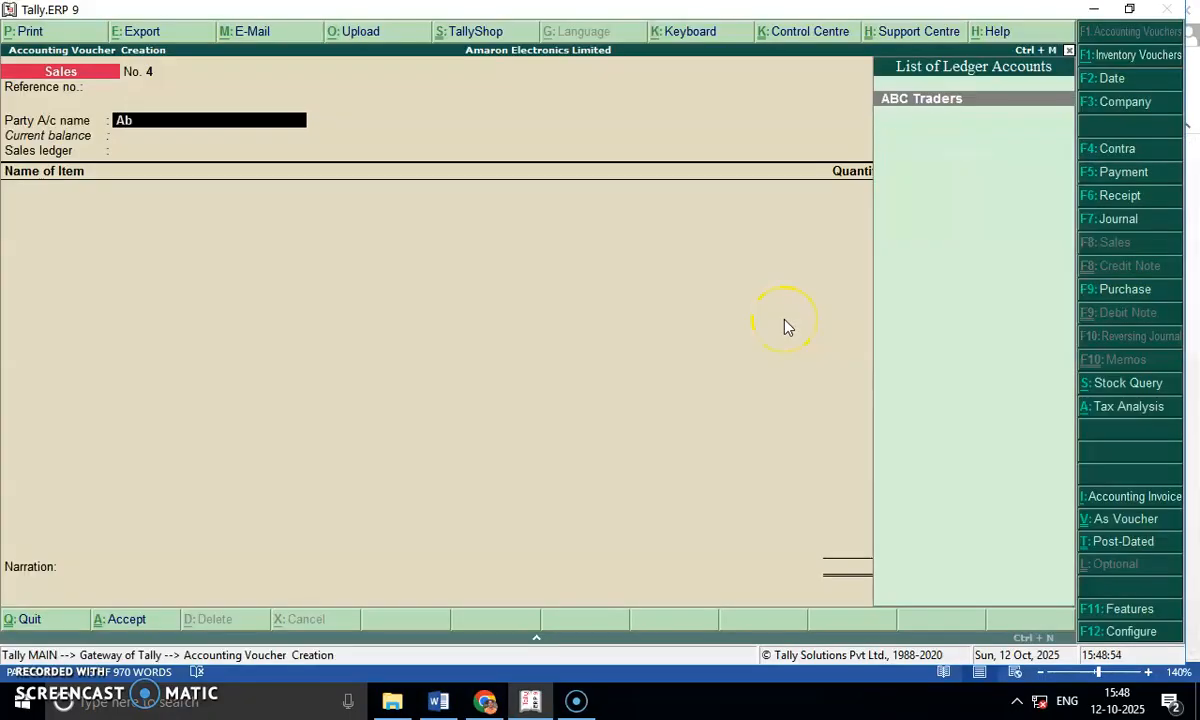
# Choose ABC Traders as the fourth voucher's party with default party details, and select Sales as the sales ledger.
pyautogui.press('Return')
pyautogui.press('Return')
pyautogui.press('Return')
pyautogui.press('Return')
pyautogui.press('Return')
pyautogui.press('Return')
pyautogui.press('Return')
pyautogui.press('Return')
pyautogui.press('Return')
pyautogui.press('Return')
pyautogui.press('Return')
pyautogui.press('Return')
pyautogui.press('Return')
pyautogui.press('Return')
pyautogui.press('Return')
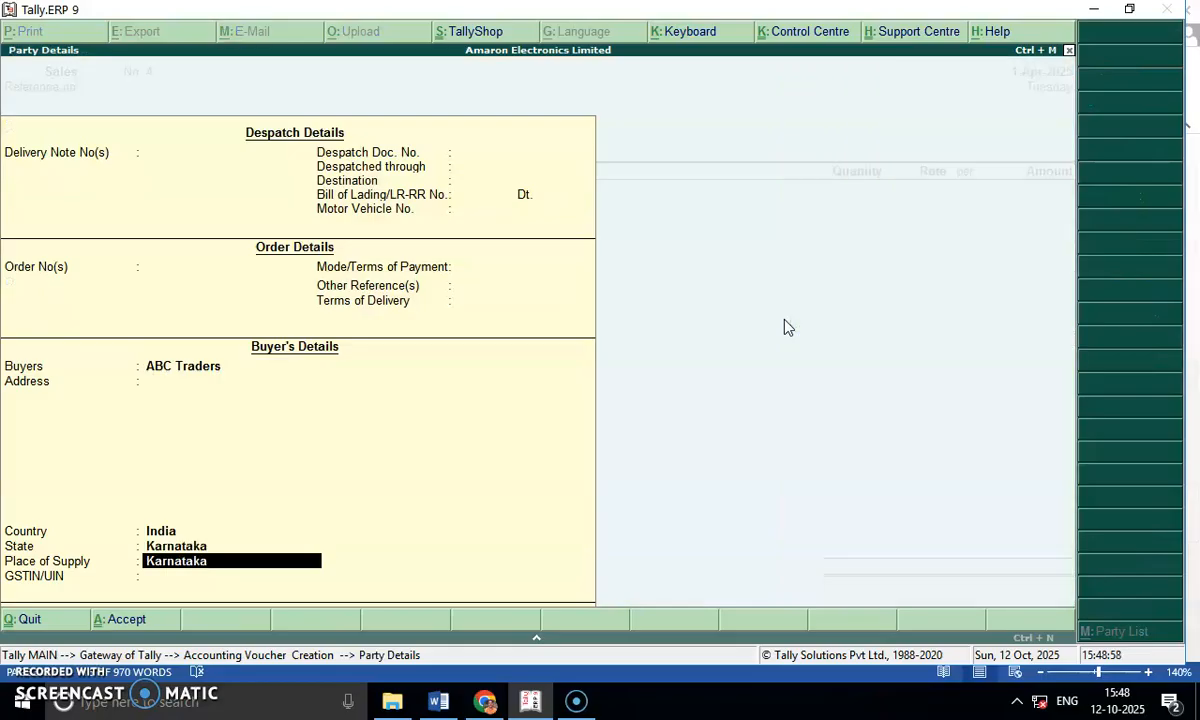
pyautogui.press('Return')
pyautogui.press('Return')
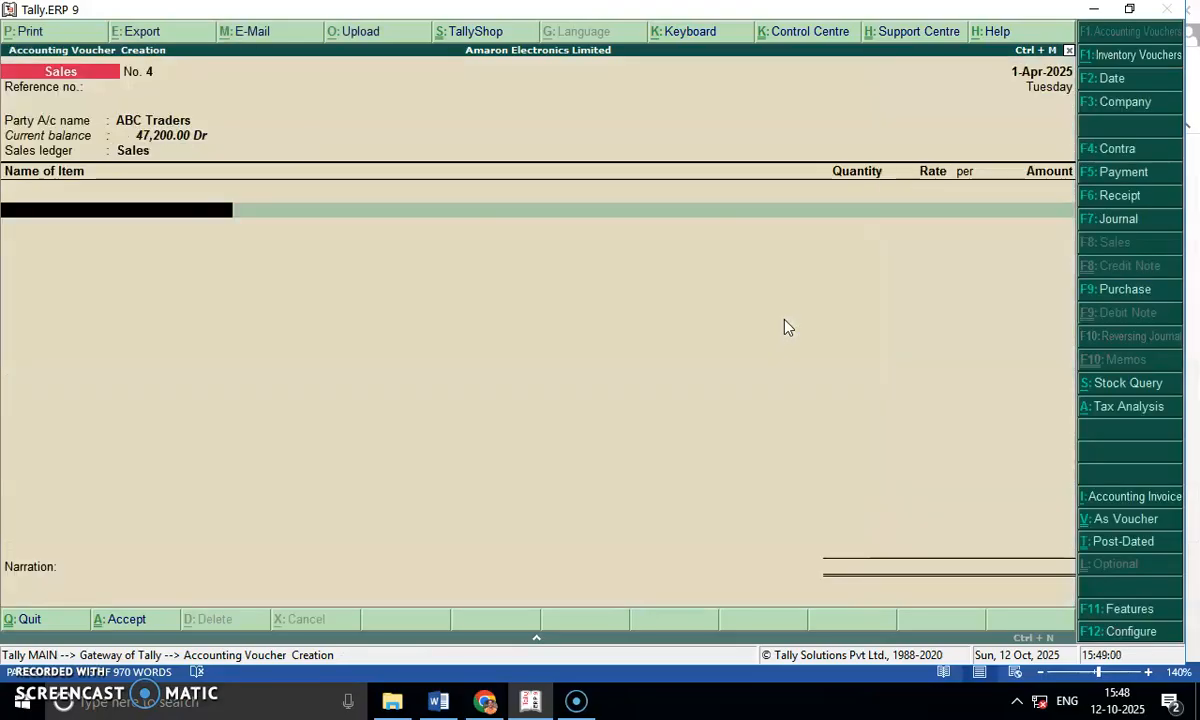
# Add the item Mouse with quantity 5 and rate 500, checking the figures in the Word question.
pyautogui.hotkey('alt', 'Tab')
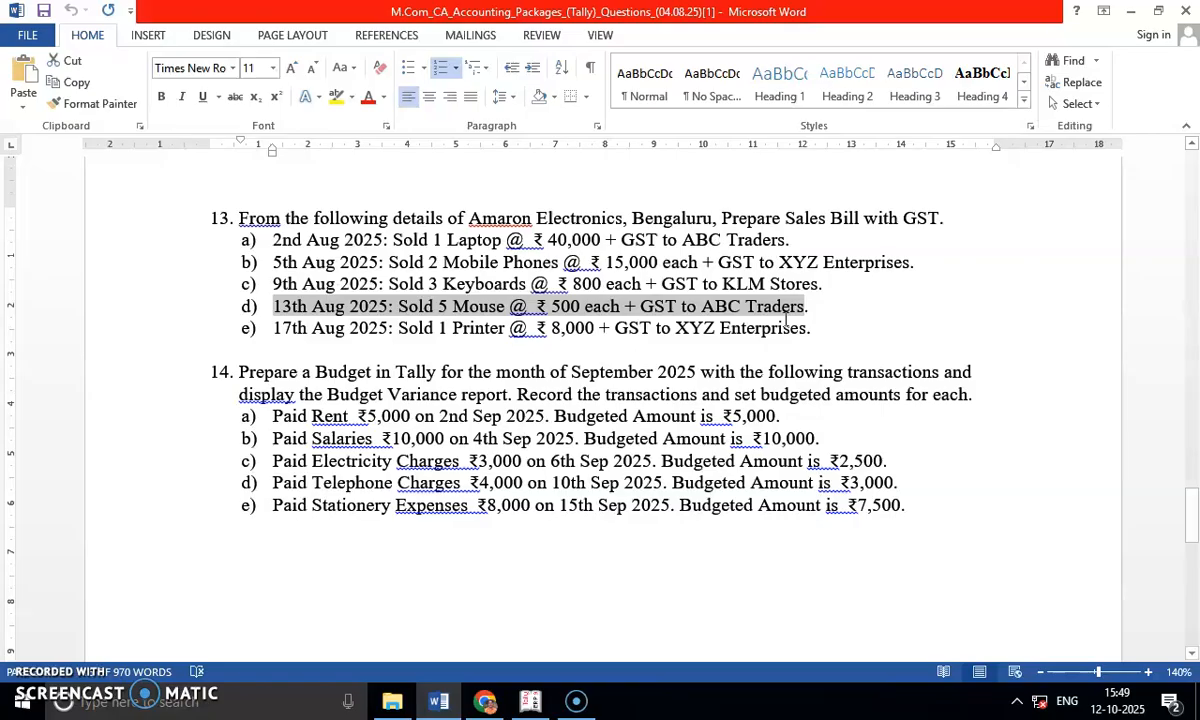
pyautogui.hotkey('alt', 'Tab')
pyautogui.write('Mou')
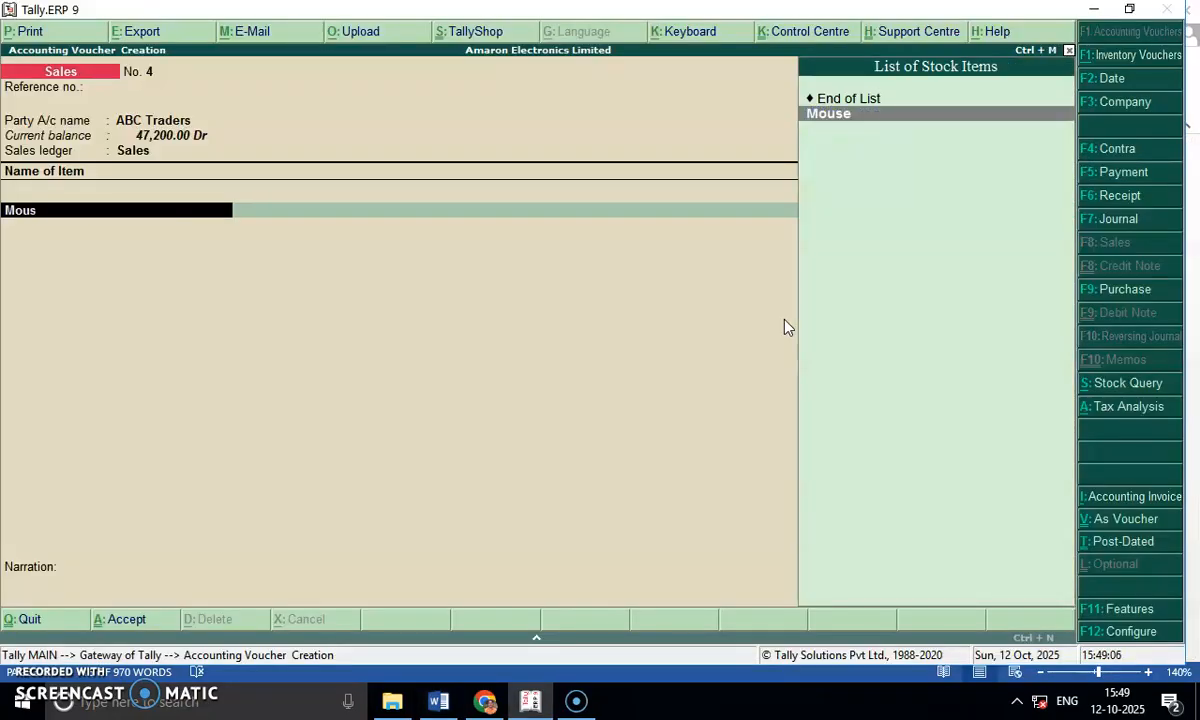
pyautogui.press('Return')
pyautogui.write('5')
pyautogui.press('Return')
pyautogui.press('Return')
pyautogui.hotkey('alt', 'Tab')
pyautogui.hotkey('alt', 'Tab')
pyautogui.write('500')
# Add the Output CGST ledger at 9% to the mouse sale.
pyautogui.press('Return')
pyautogui.press('Return')
pyautogui.press('Return')
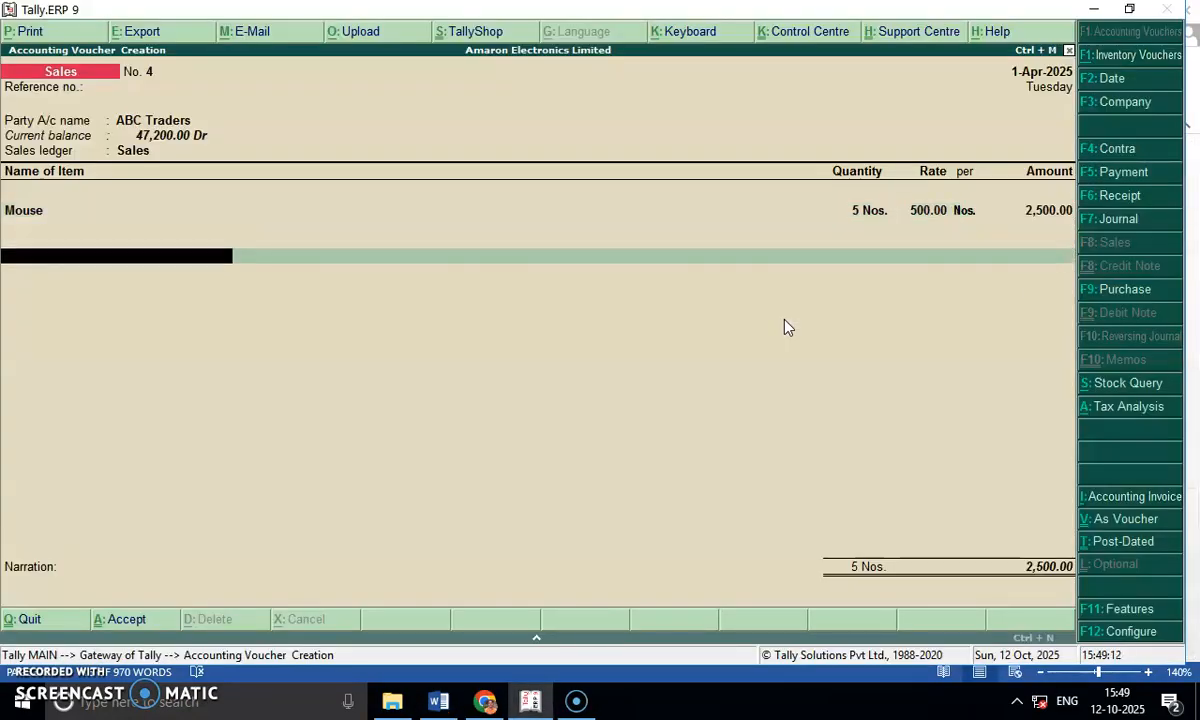
pyautogui.press('Return')
pyautogui.press('Return')
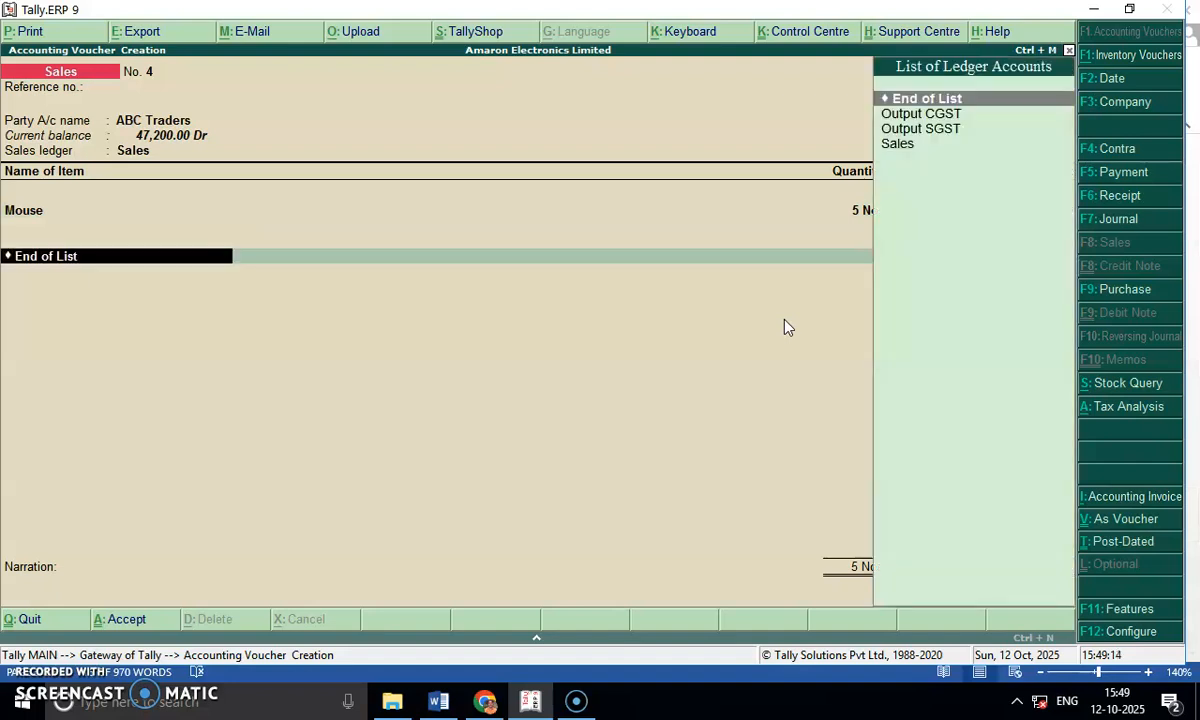
pyautogui.press('Down')
pyautogui.press('Return')
pyautogui.press('Return')
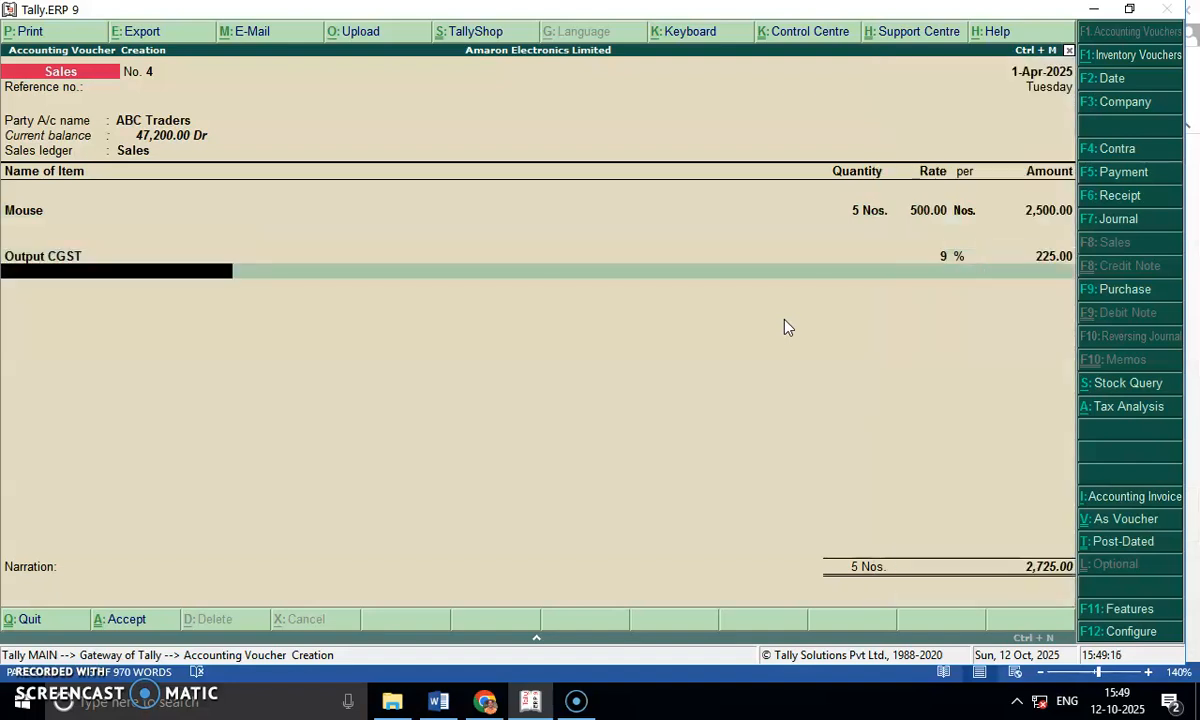
# Add the Output SGST ledger at 9% to the mouse sale and save the voucher without a narration.
pyautogui.write('Ou')
pyautogui.press('Down')
pyautogui.press('Down')
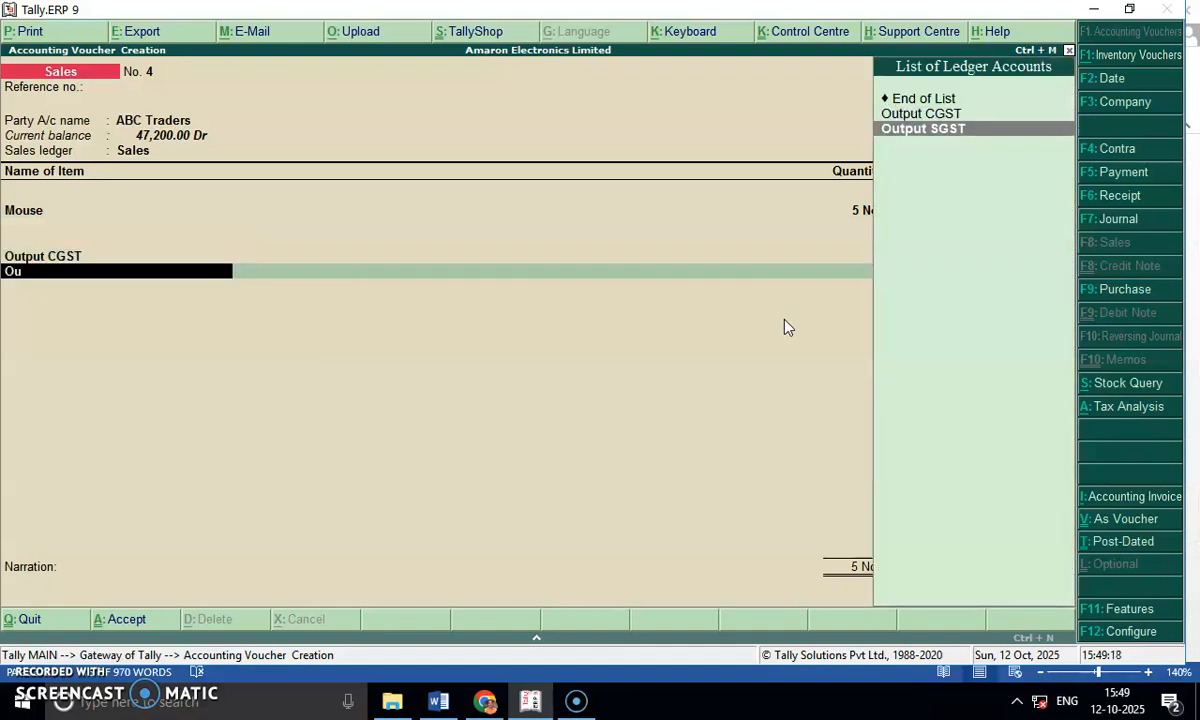
pyautogui.press('Return')
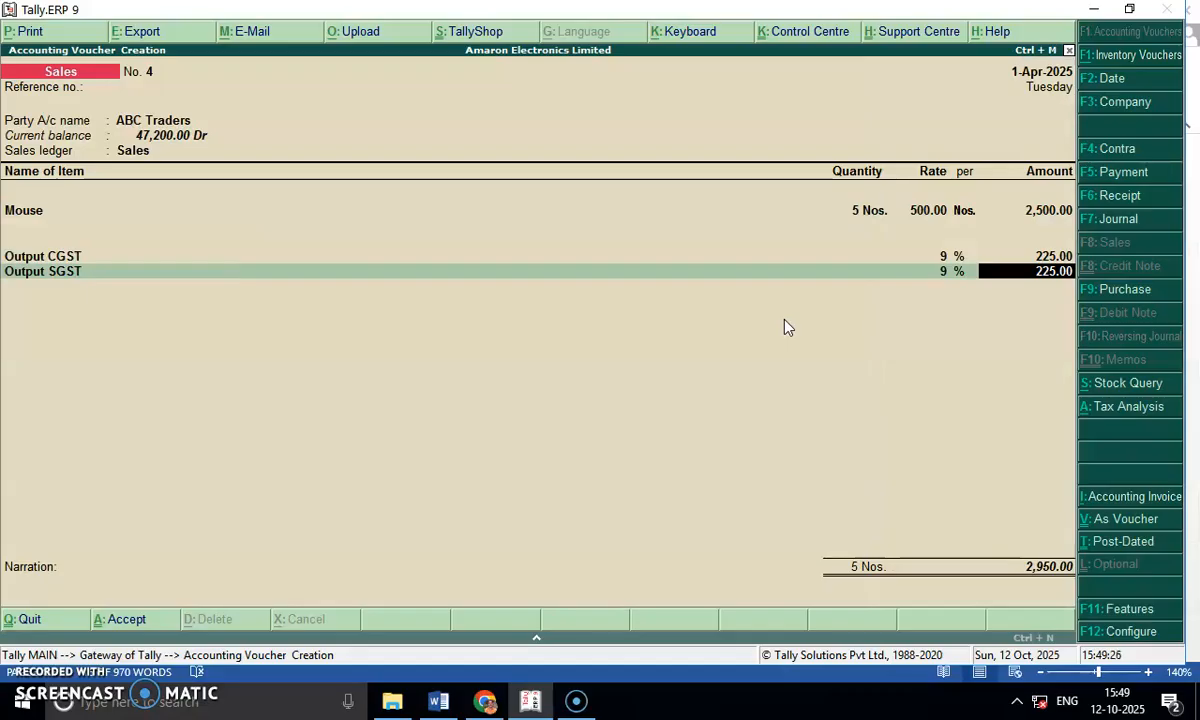
pyautogui.press('Return')
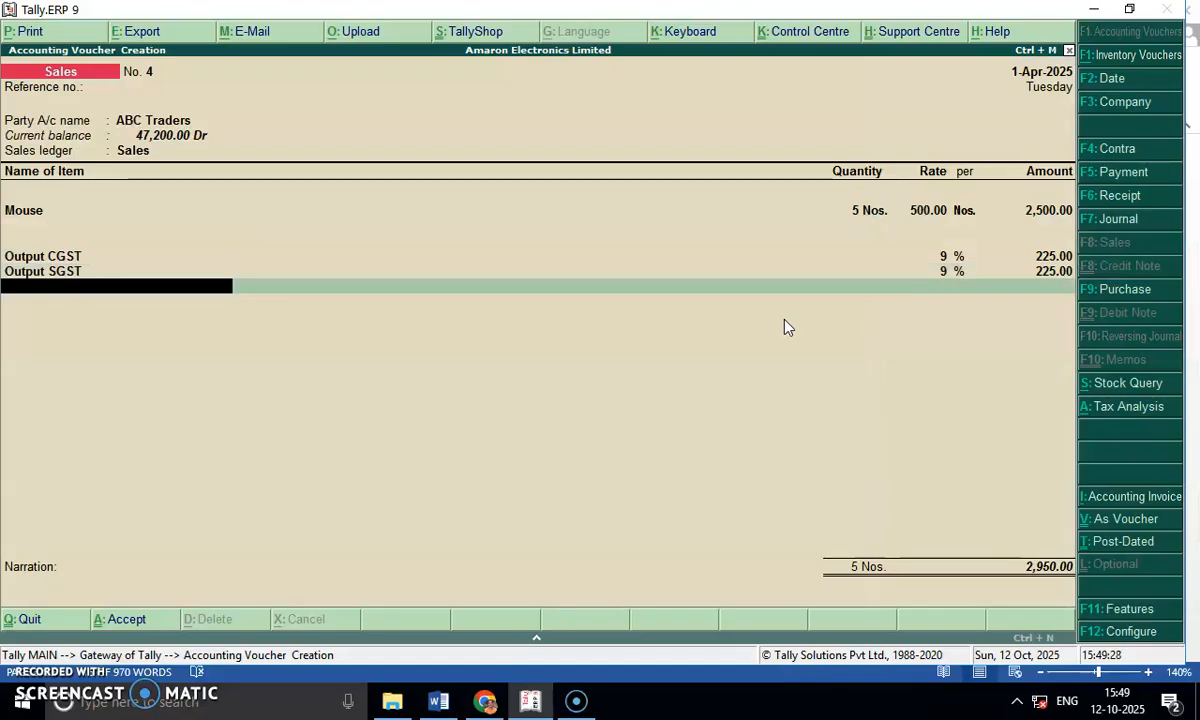
pyautogui.press('Return')
pyautogui.press('Return')
pyautogui.press('Return')
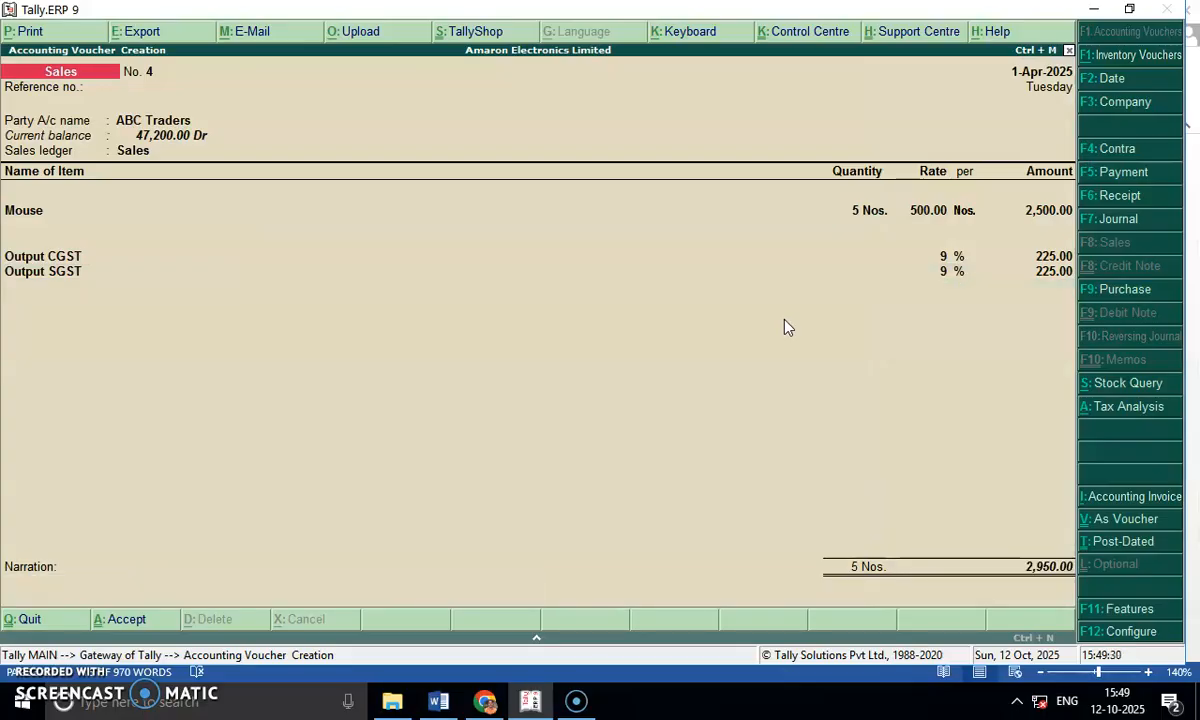
pyautogui.press('Return')
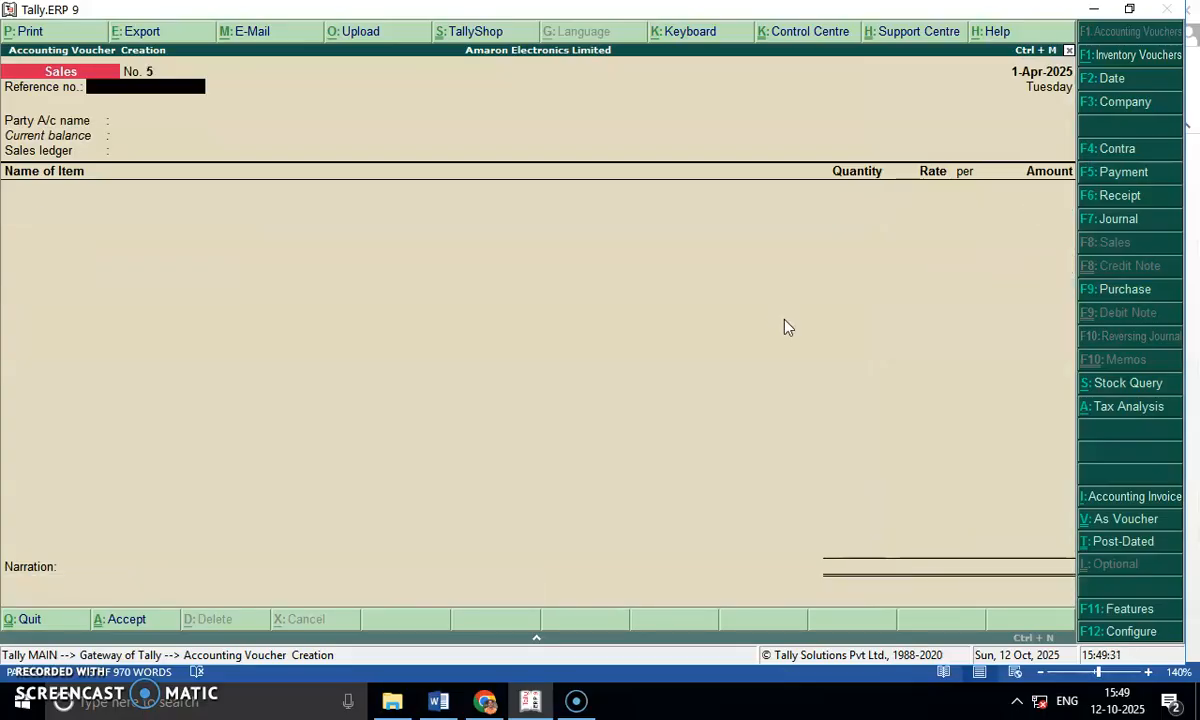
# Switch to Word and highlight the 17th Aug 2025 printer sale in question 13, undoing the accidental edit to that line.
pyautogui.hotkey('alt', 'Tab')
pyautogui.moveTo(268, 335); pyautogui.dragTo(793, 328)
pyautogui.click(793, 328)
pyautogui.hotkey('ctrl', 'z')
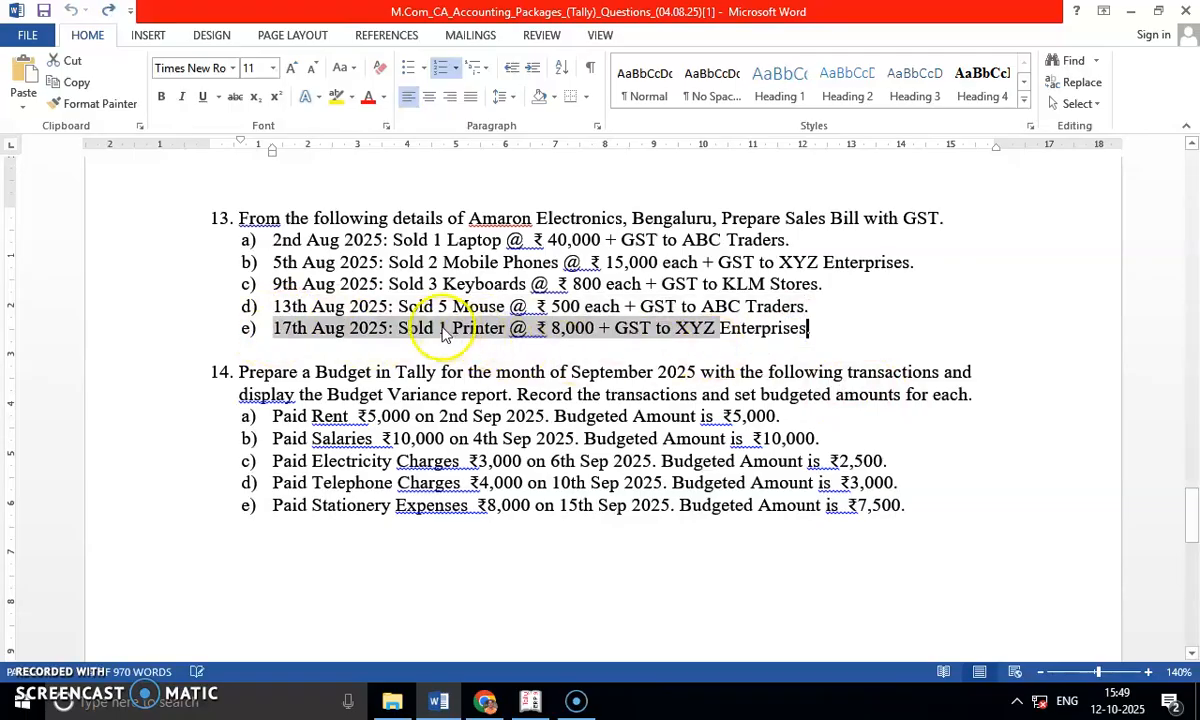
# Switch back to Tally.ERP 9 and choose XYZ Enterprises as the party account of the new sales voucher.
pyautogui.click(444, 333)
pyautogui.click(502, 352)
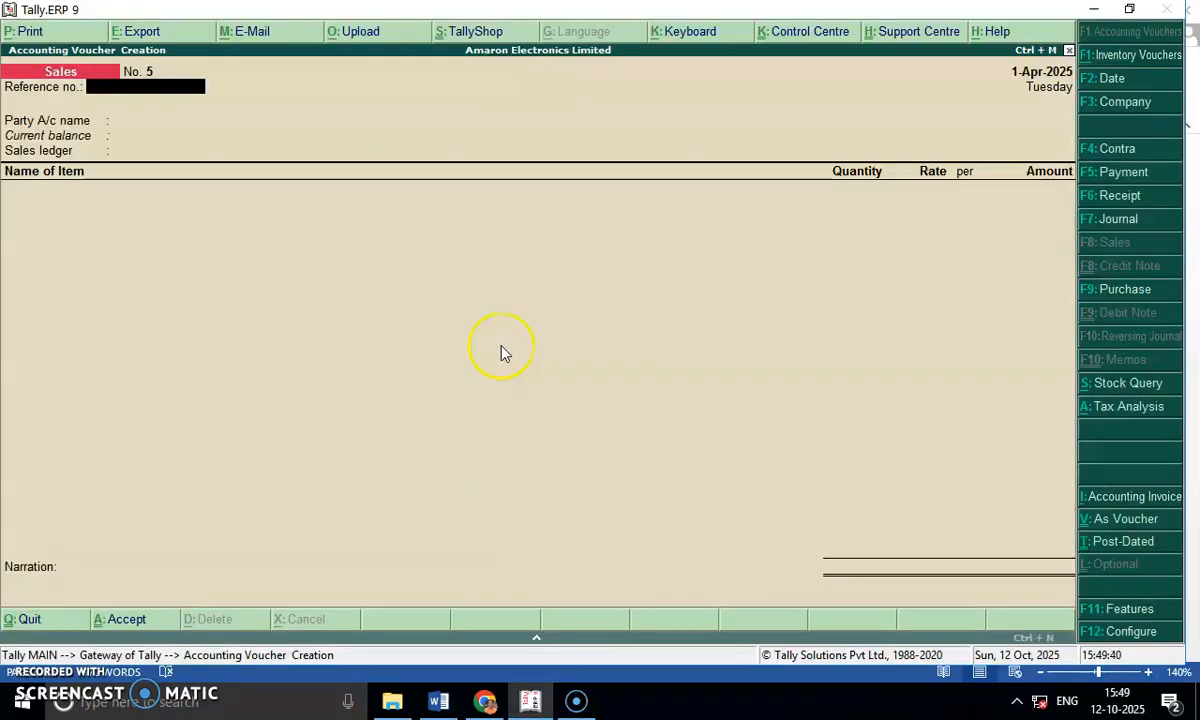
pyautogui.press('Return')
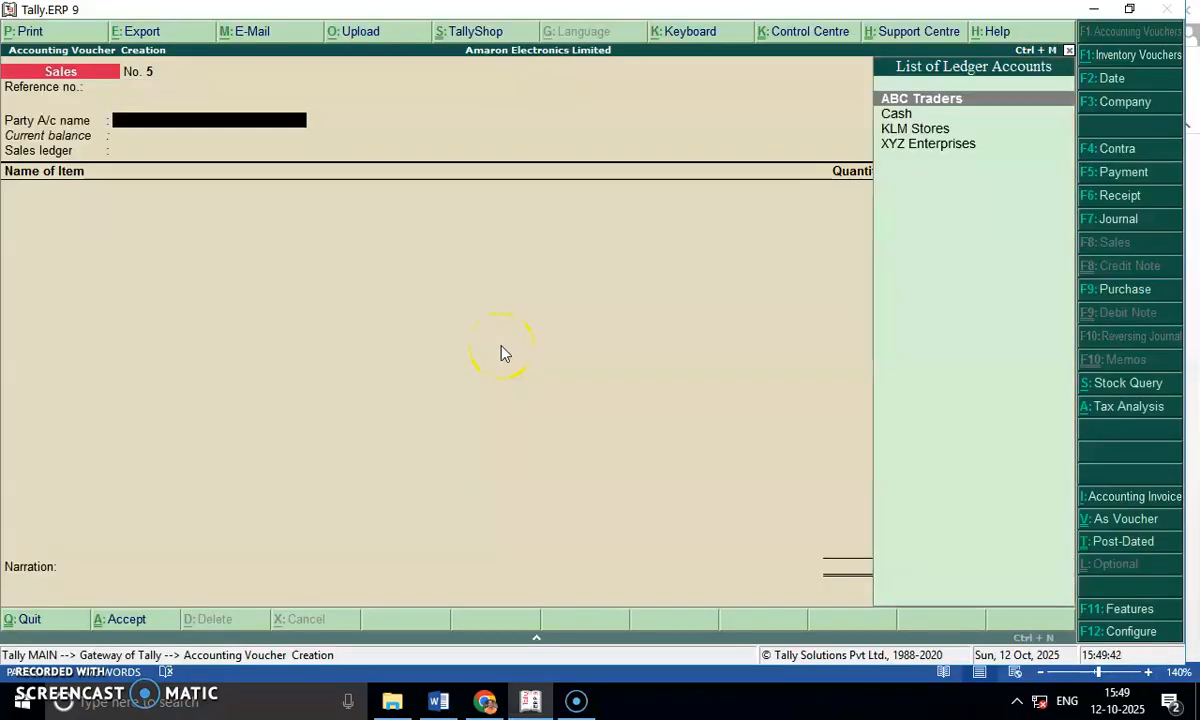
pyautogui.hotkey('alt', 'Tab')
pyautogui.hotkey('alt', 'Tab')
pyautogui.press('Down')
pyautogui.press('Down')
pyautogui.press('Down')
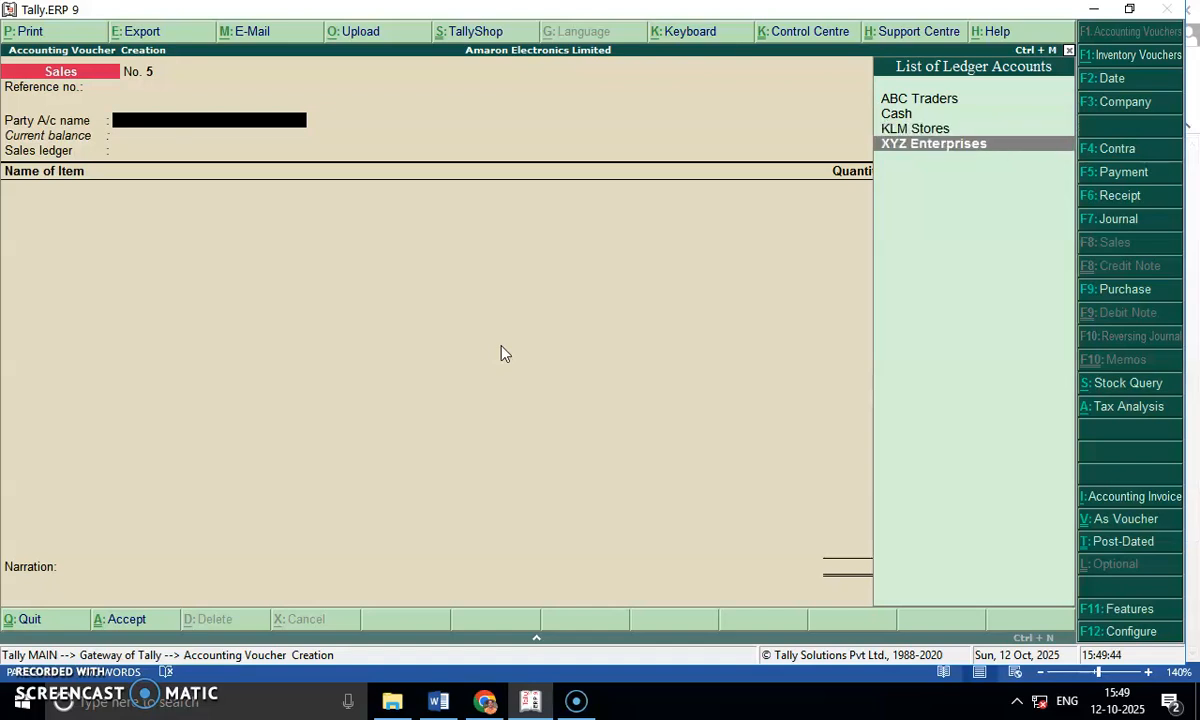
pyautogui.press('Return')
pyautogui.press('Return')
pyautogui.press('Return')
pyautogui.press('Return')
pyautogui.press('Return')
pyautogui.press('Return')
pyautogui.press('Return')
pyautogui.press('Return')
pyautogui.press('Return')
pyautogui.press('Return')
pyautogui.press('Return')
pyautogui.press('Return')
pyautogui.press('Return')
pyautogui.press('Return')
pyautogui.press('Return')
pyautogui.press('Return')
# Accept the dispatch and party details without entries and choose Sales as the sales ledger.
pyautogui.press('Return')
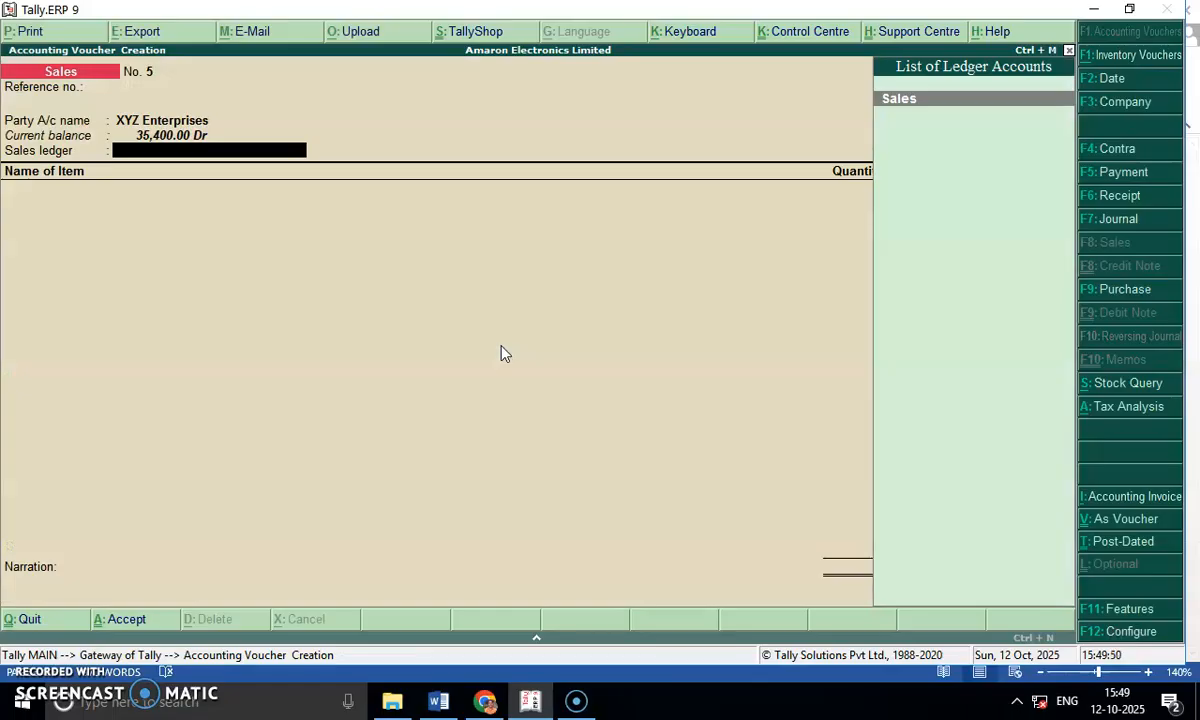
pyautogui.press('Return')
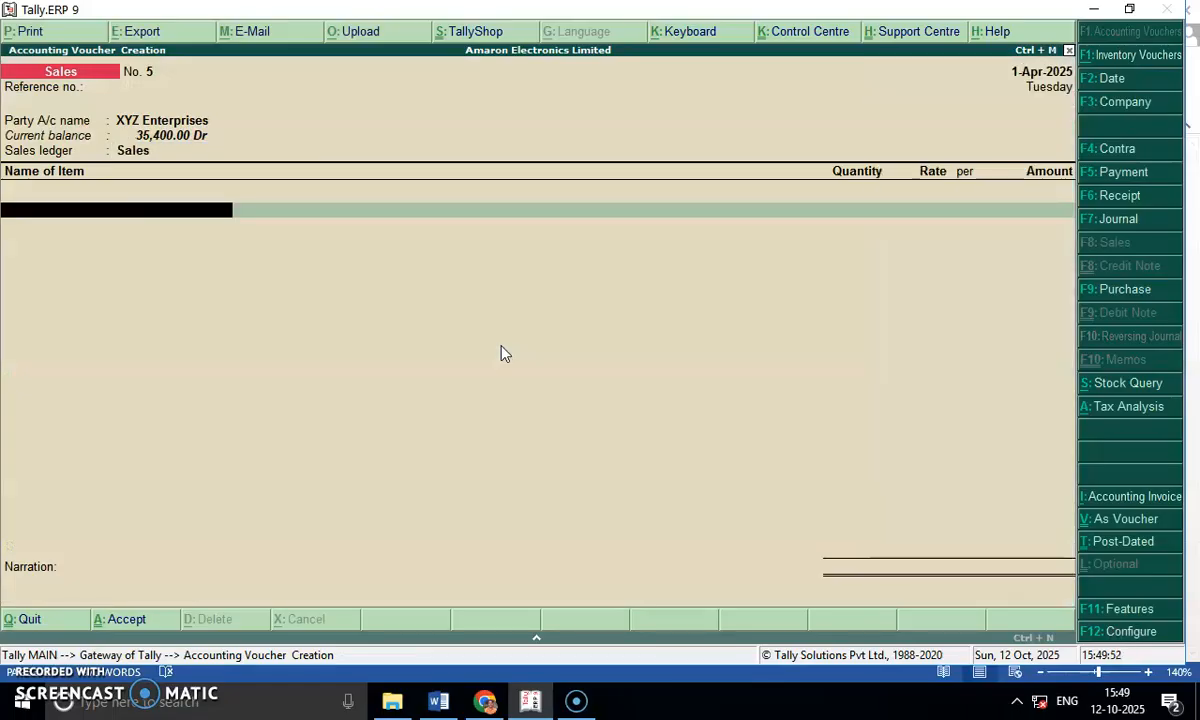
# Add the item Printer with quantity 1 and rate 8000.
pyautogui.write('Pr')
pyautogui.press('Return')
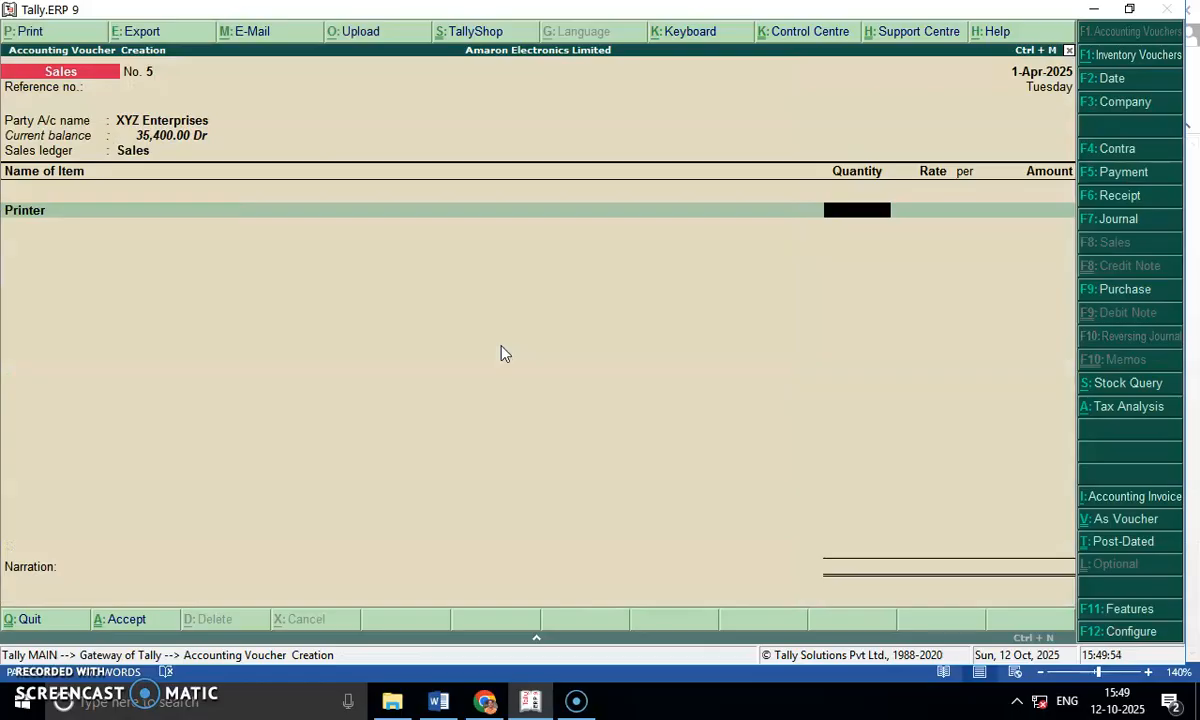
pyautogui.write('1')
pyautogui.press('Return')
pyautogui.press('Return')
pyautogui.write('8000')
pyautogui.press('Return')
# Add the Output CGST ledger at 9% to the printer sale.
pyautogui.press('Return')
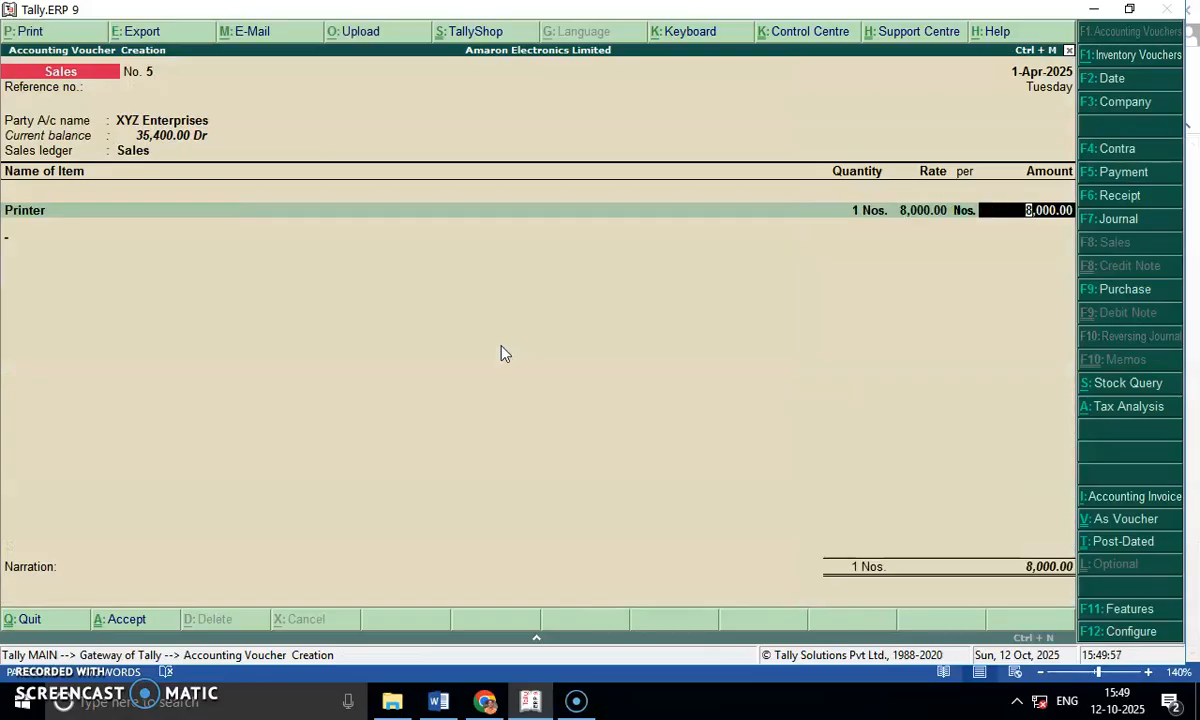
pyautogui.press('Return')
pyautogui.write('Out')
pyautogui.press('Down')
pyautogui.press('Return')
pyautogui.press('Return')
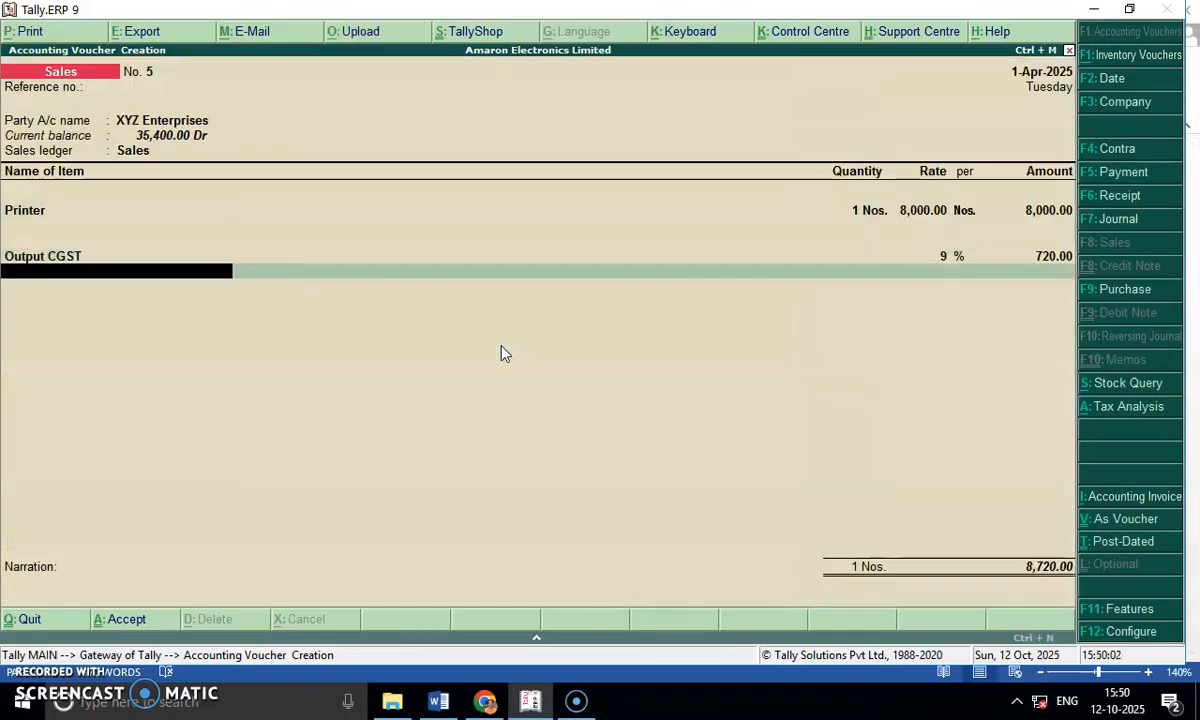
# Add the Output SGST ledger at 9% to the printer sale and save the voucher without a narration.
pyautogui.write('Out')
pyautogui.press('Down')
pyautogui.press('Down')
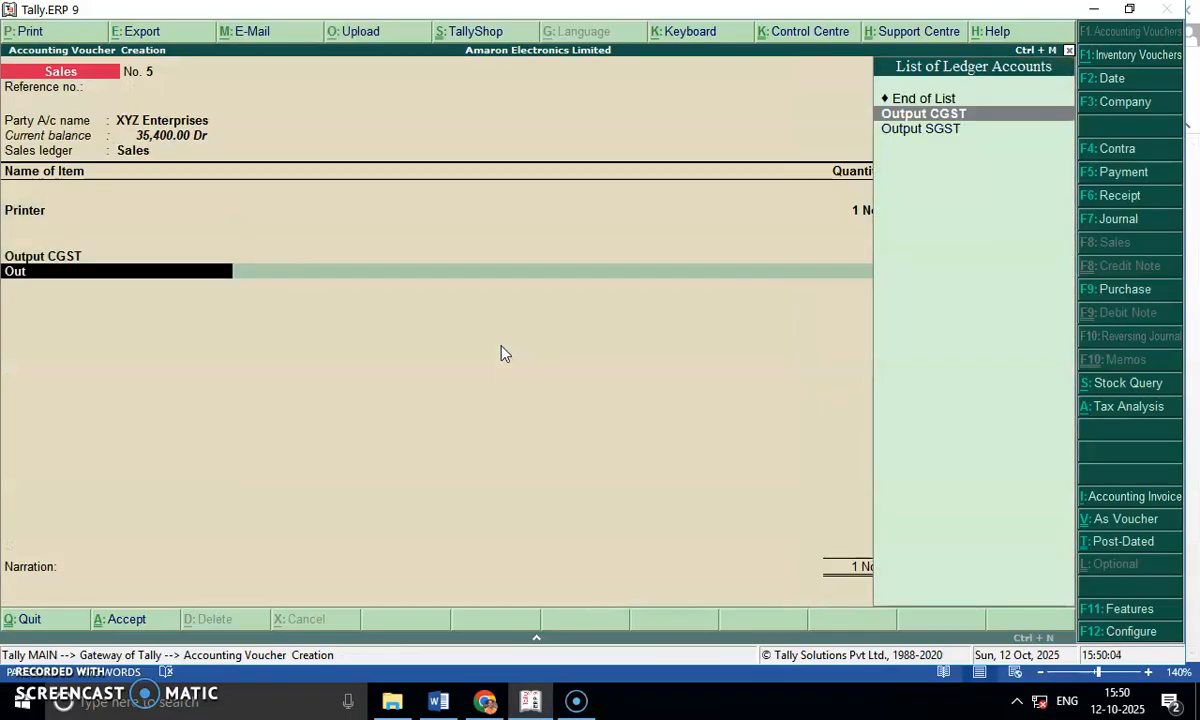
pyautogui.press('Return')
pyautogui.press('Return')
pyautogui.press('Return')
pyautogui.press('Return')
pyautogui.press('Return')
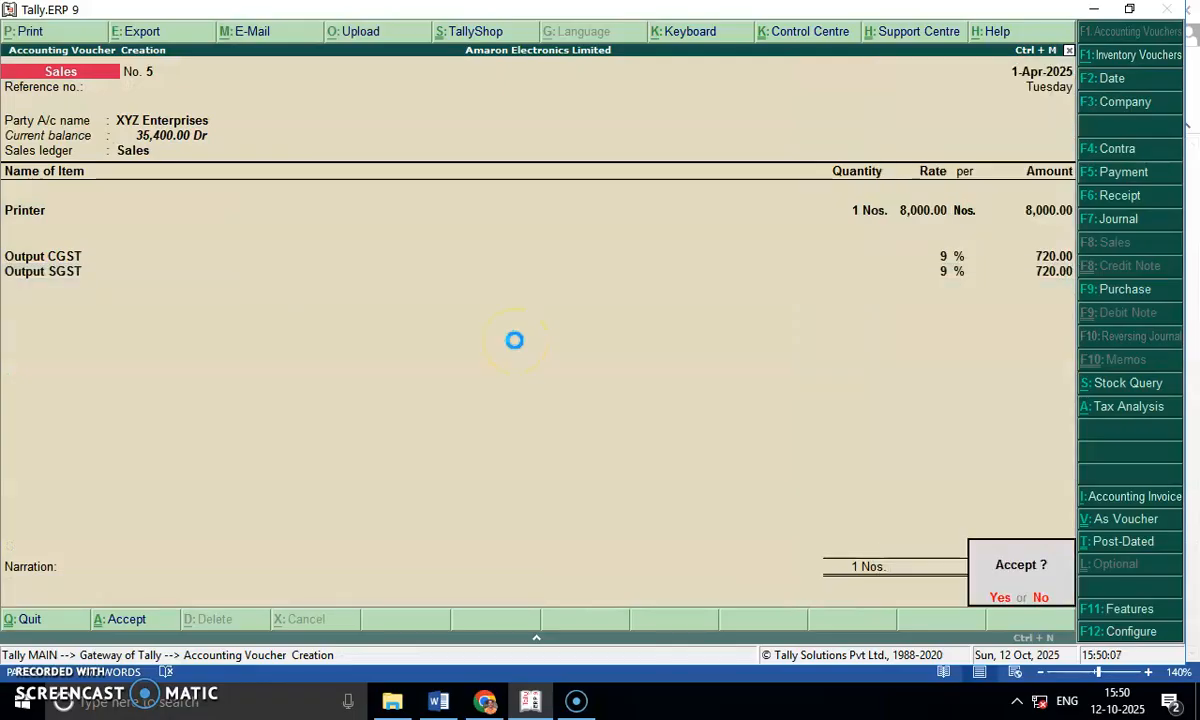
# Leave voucher entry, look at the GSTR-1 report among the statutory GST reports, and return to the display menu.
pyautogui.press('Return')
pyautogui.press('Escape')
pyautogui.press('Return')
pyautogui.press('Down')
pyautogui.press('Down')
pyautogui.press('Down')
pyautogui.press('Down')
pyautogui.press('Down')
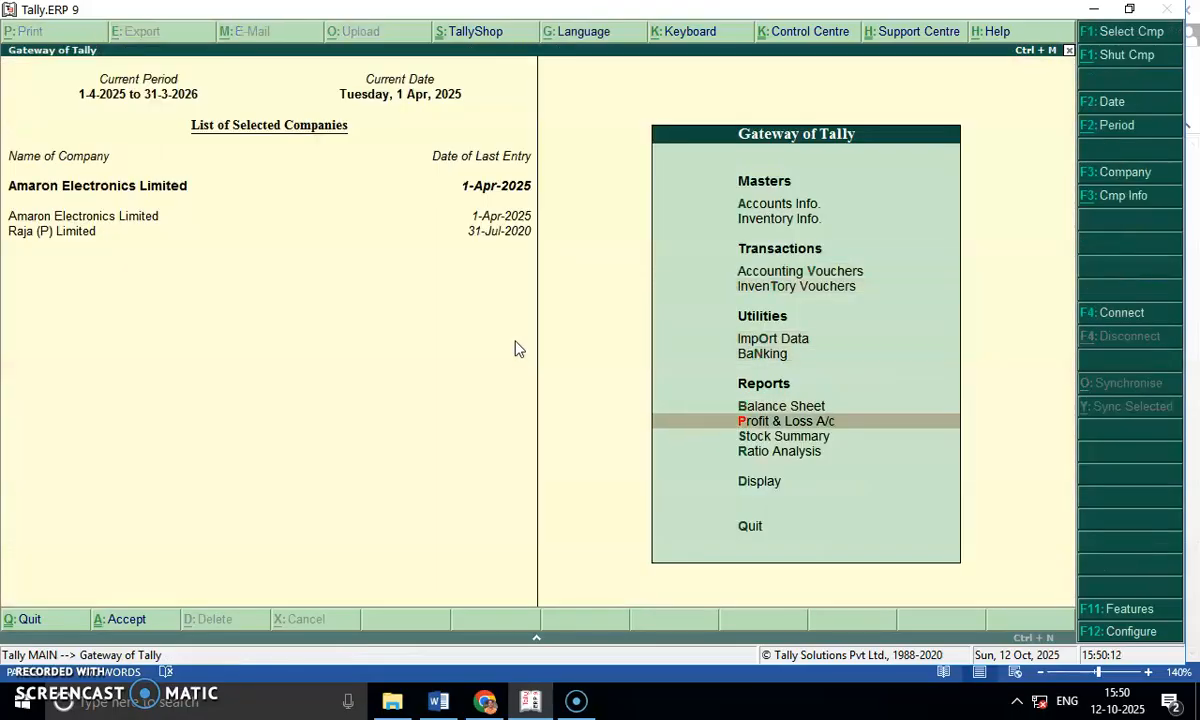
pyautogui.press('Down')
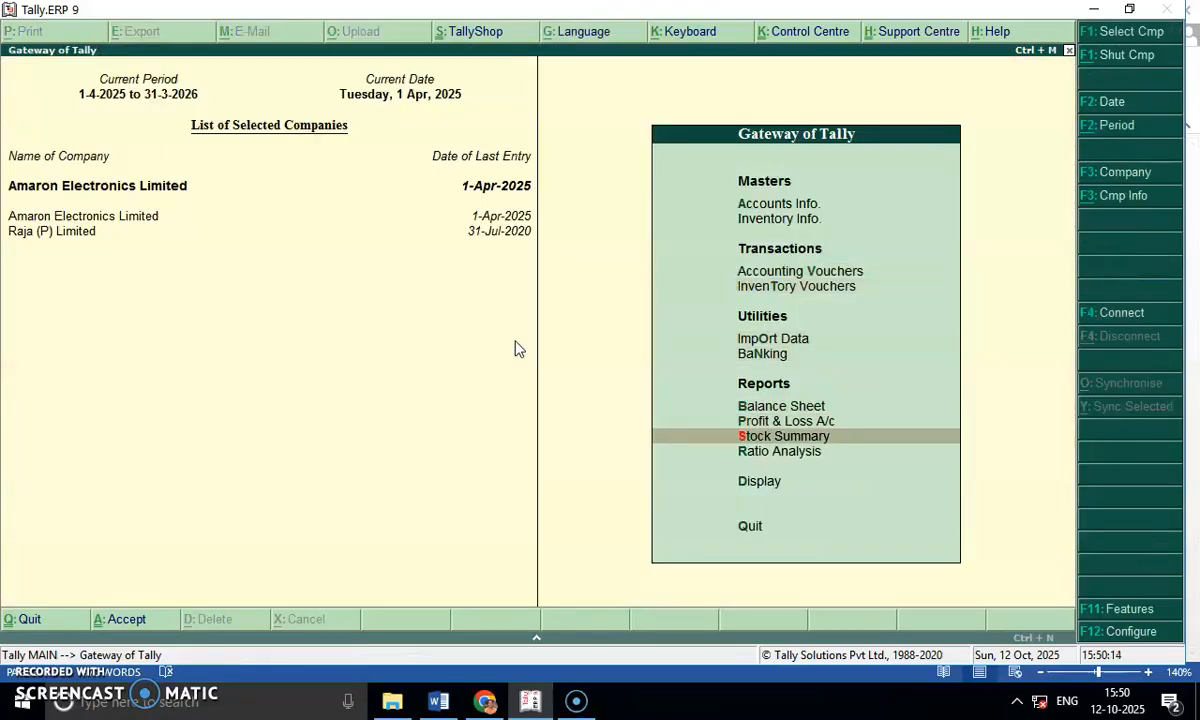
pyautogui.press('Down')
pyautogui.press('Up')
pyautogui.press('Down')
pyautogui.press('Down')
pyautogui.press('Return')
pyautogui.press('Down')
pyautogui.press('Down')
pyautogui.press('Down')
pyautogui.press('Down')
pyautogui.press('Down')
pyautogui.press('Down')
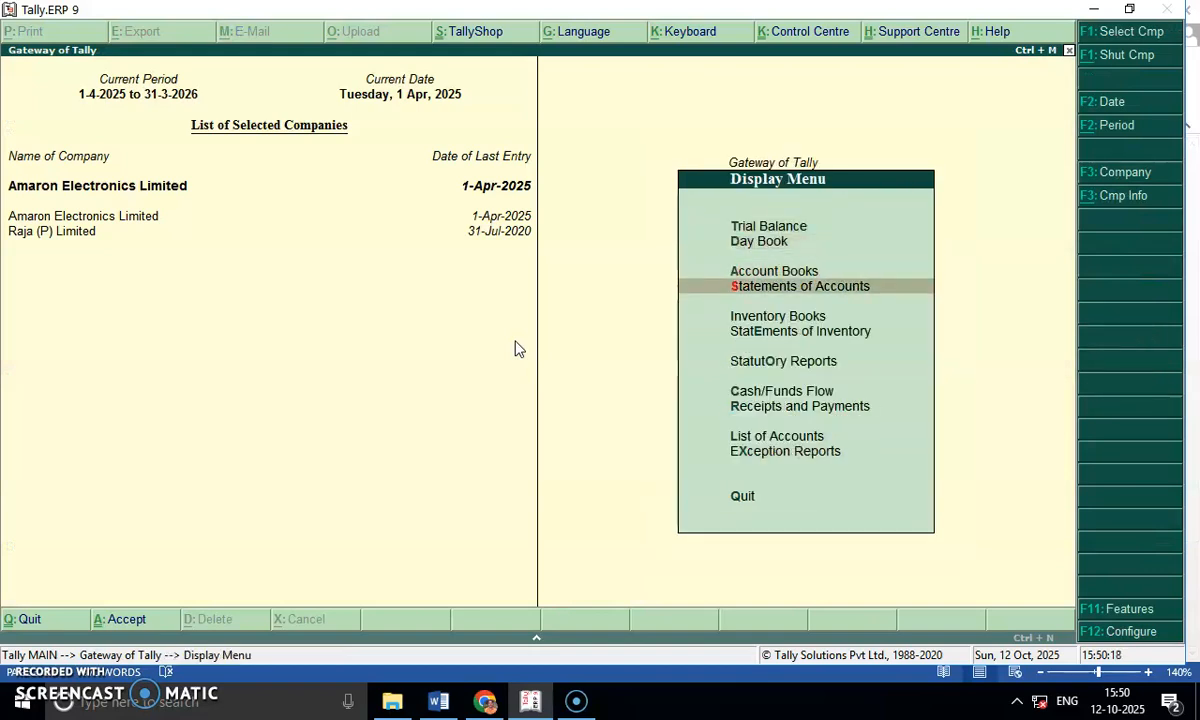
pyautogui.press('Return')
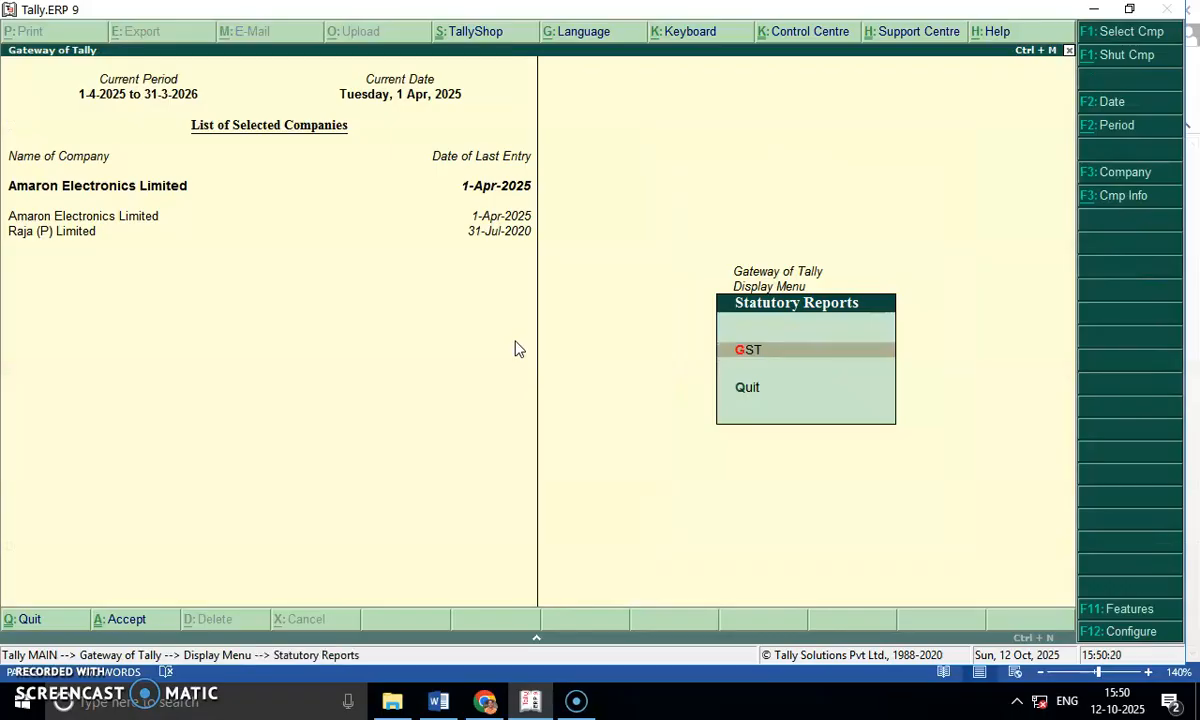
pyautogui.press('Return')
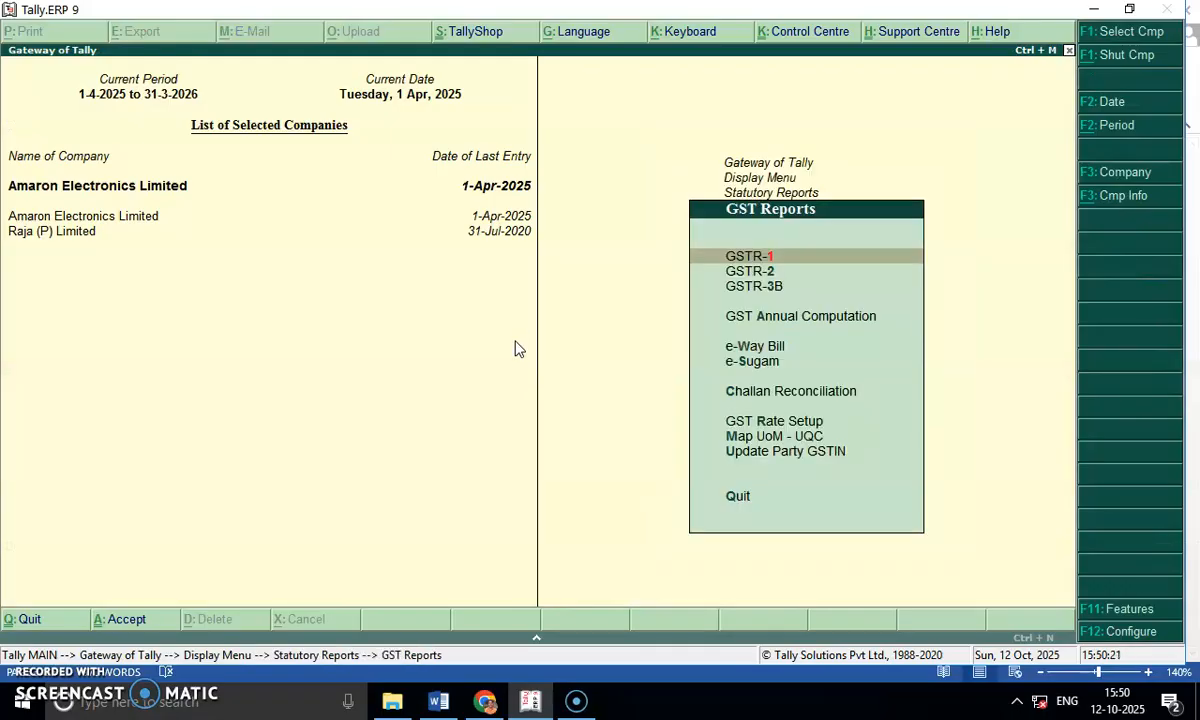
pyautogui.press('Return')
pyautogui.press('Escape')
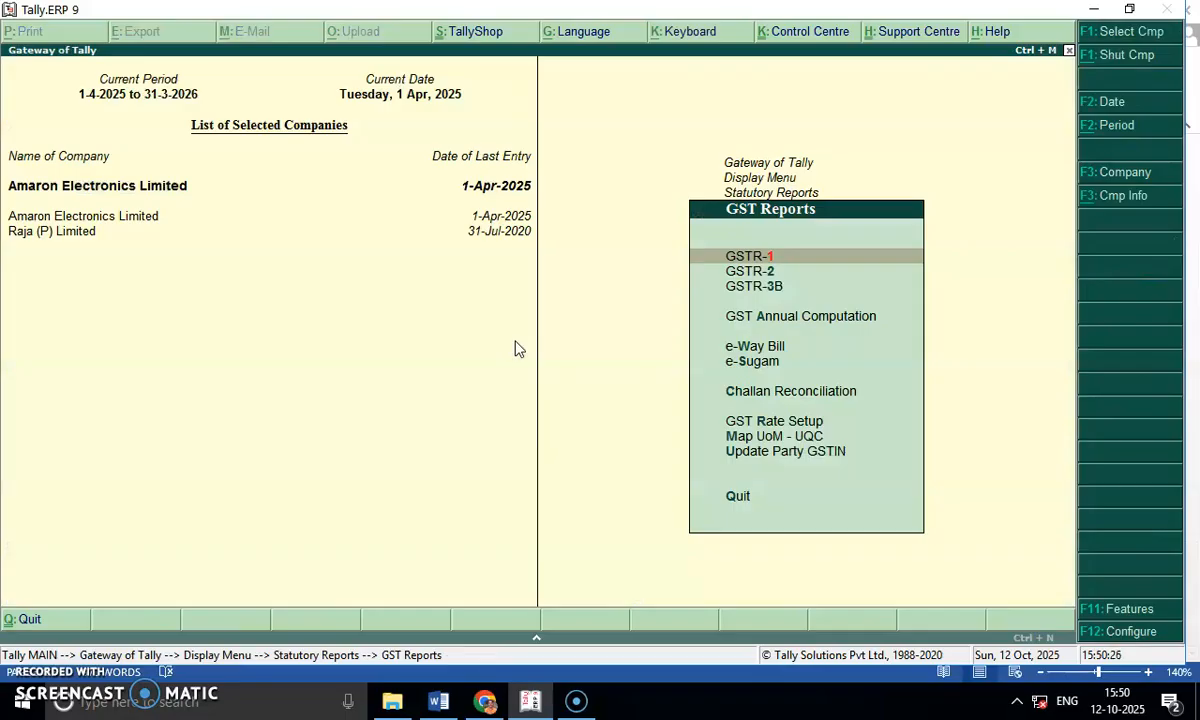
pyautogui.press('Escape')
pyautogui.press('Down')
pyautogui.press('Up')
pyautogui.press('Escape')
pyautogui.press('Down')
pyautogui.press('Down')
pyautogui.press('Up')
pyautogui.press('Up')
# Open the Day Book, leave its period as it is, and show the sales vouchers in detailed view.
pyautogui.press('Up')
pyautogui.press('Up')
pyautogui.press('Up')
pyautogui.press('Return')
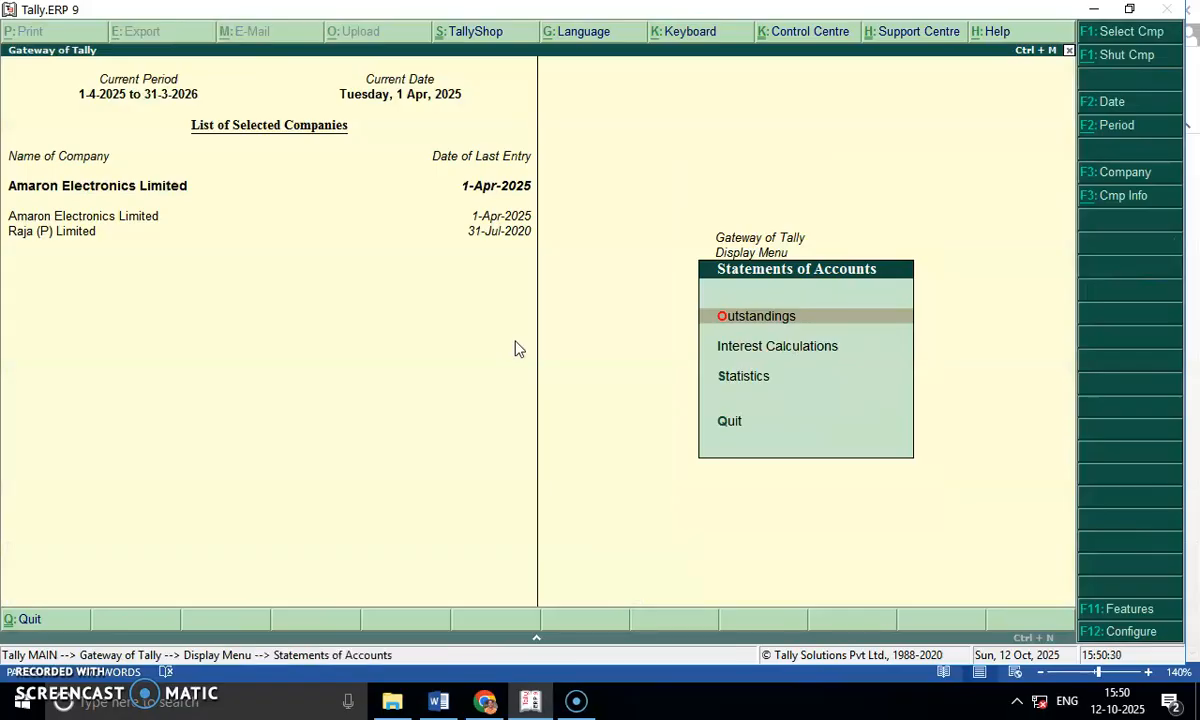
pyautogui.press('Escape')
pyautogui.press('Up')
pyautogui.press('Up')
pyautogui.press('Up')
pyautogui.press('Down')
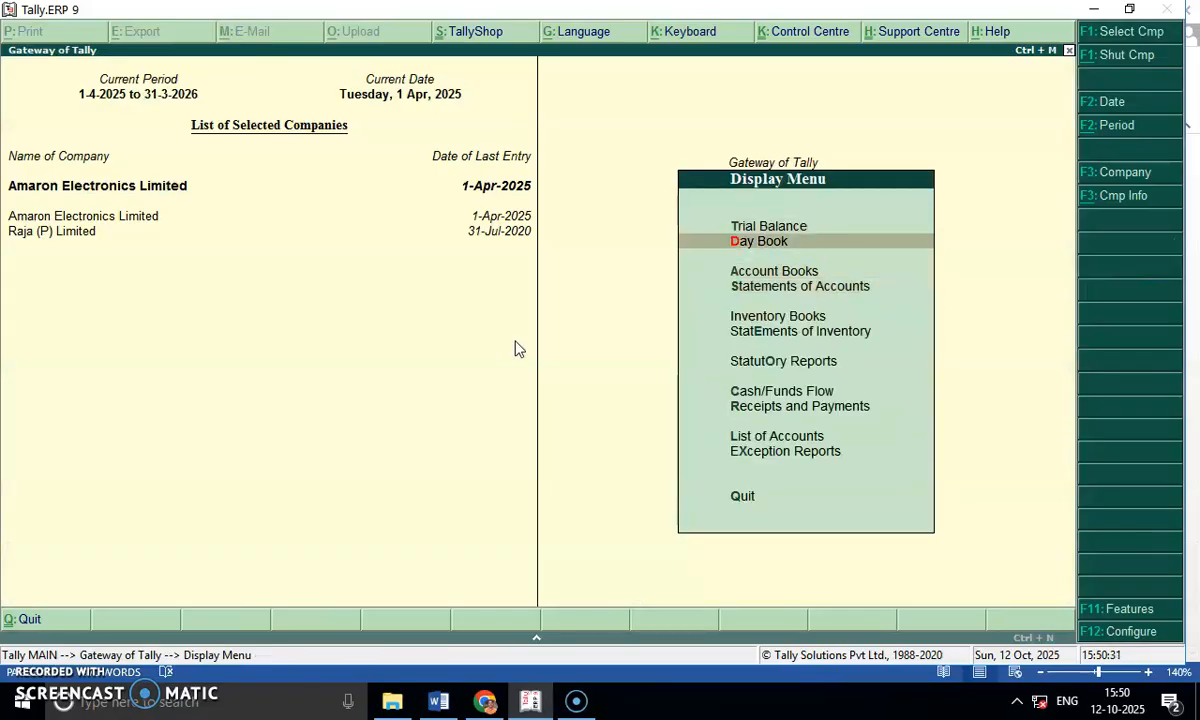
pyautogui.press('Return')
pyautogui.hotkey('alt', 'F2')
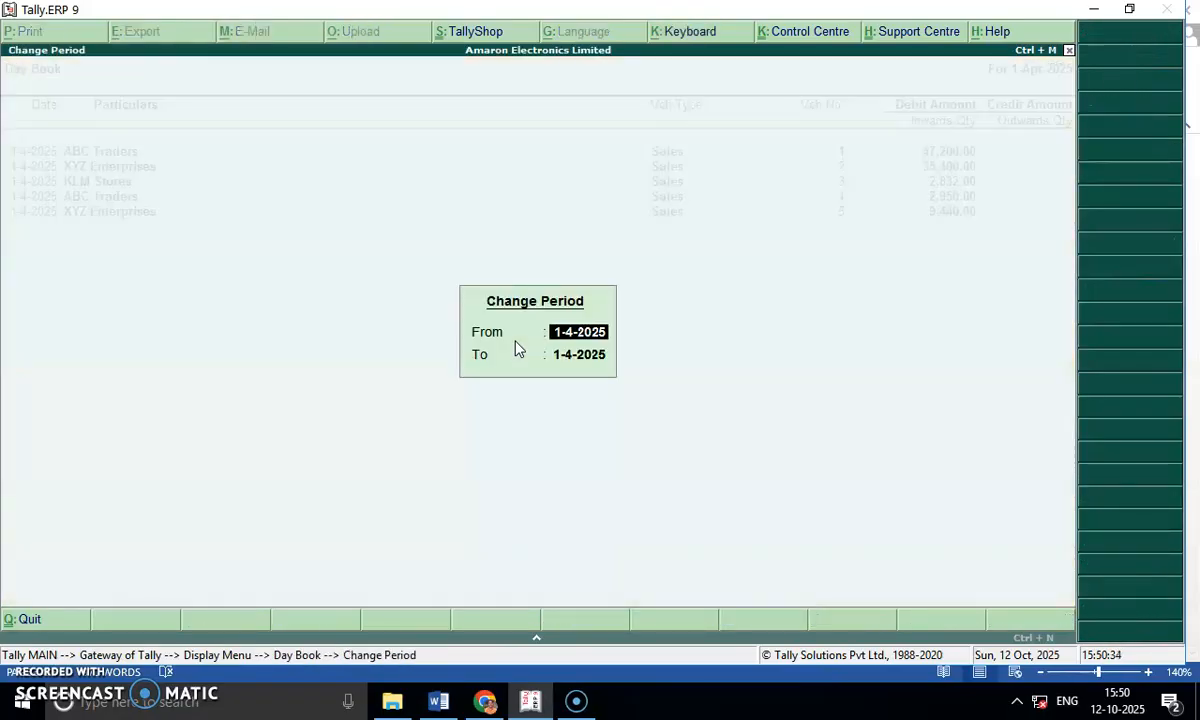
pyautogui.press('Escape')
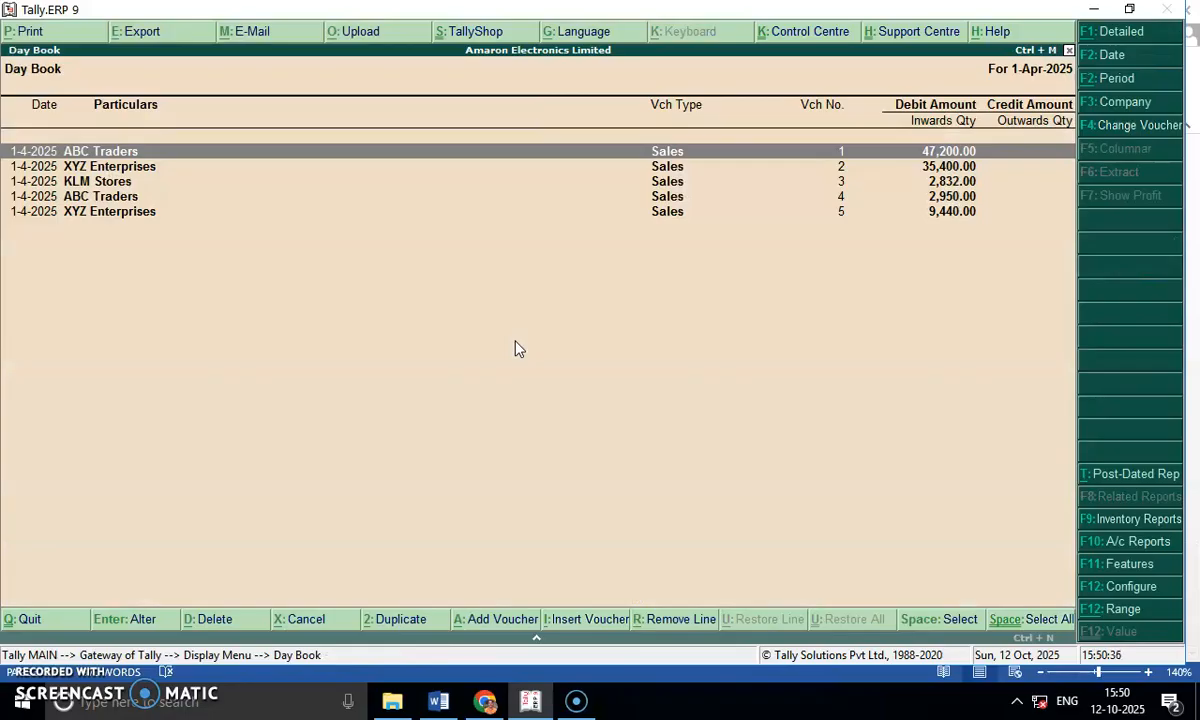
pyautogui.hotkey('alt', 'F1')
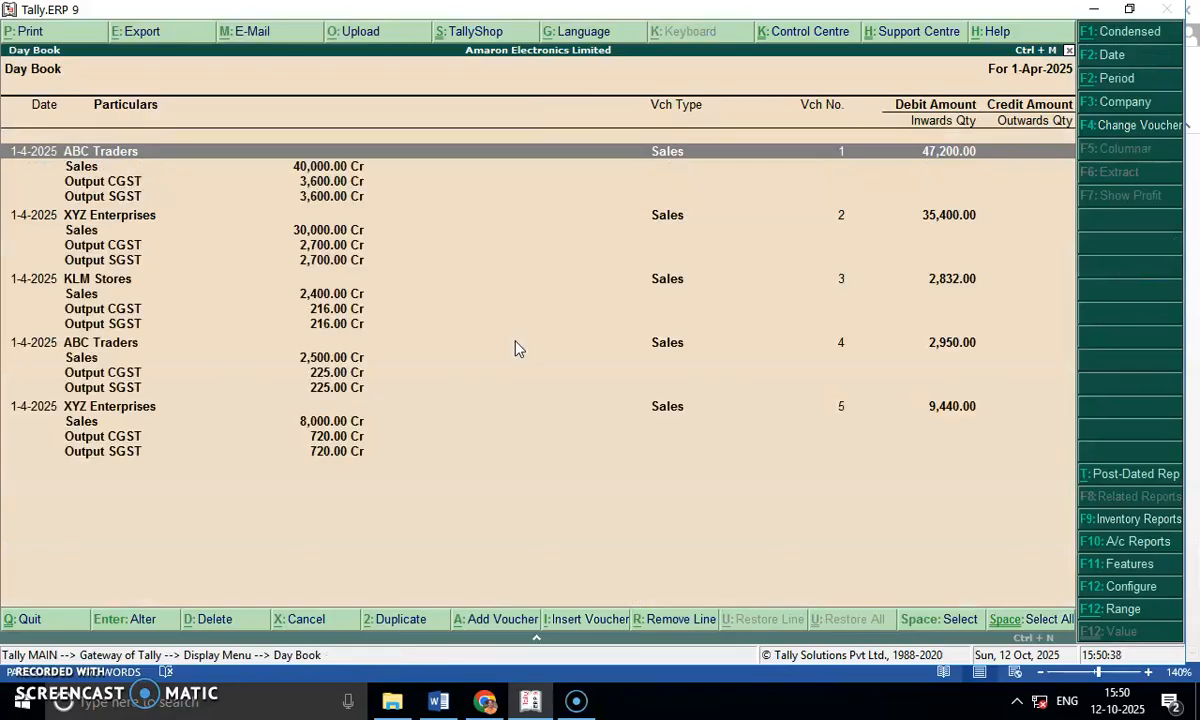